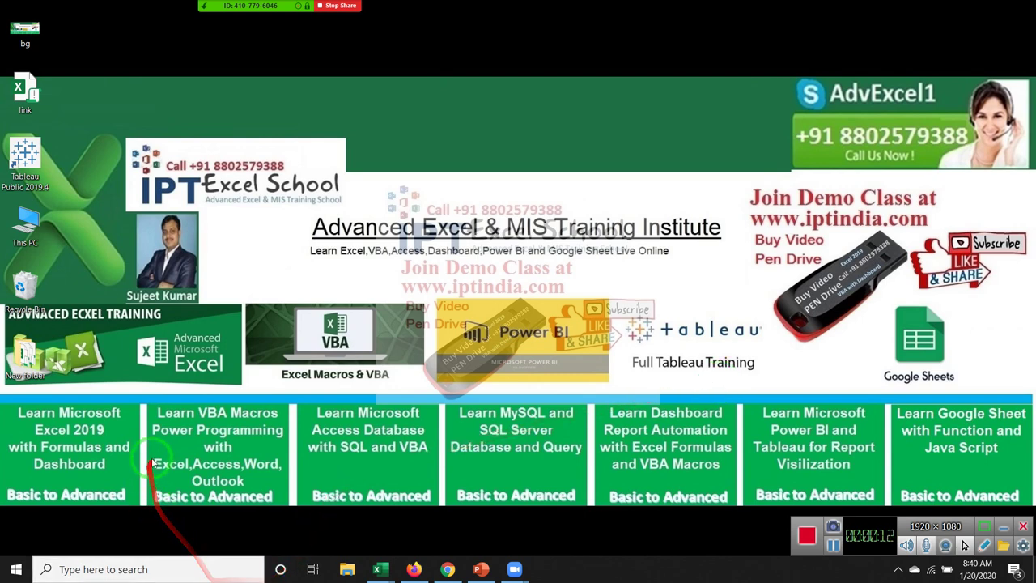
Step: Close the Stack Scores workbook
{"action": "left_click_drag", "start_coordinate": [155, 419], "coordinate": [292, 504]}
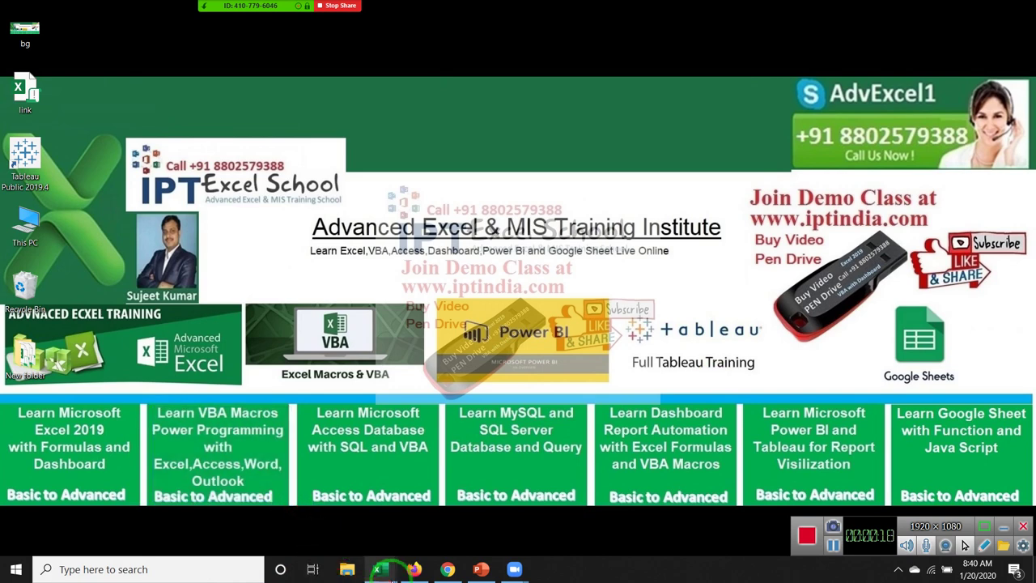
{"action": "left_click", "coordinate": [411, 544]}
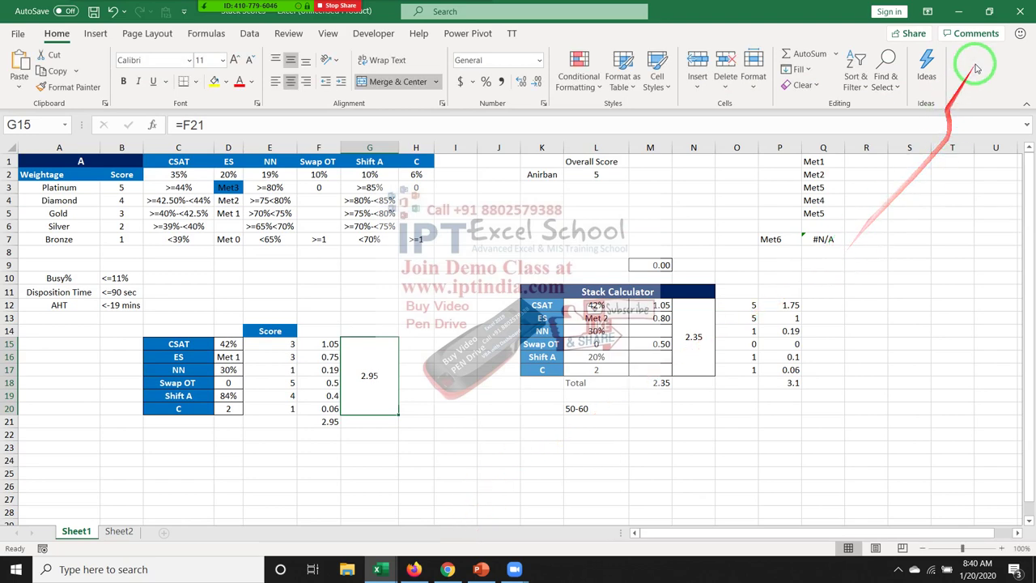
{"action": "left_click", "coordinate": [1018, 15]}
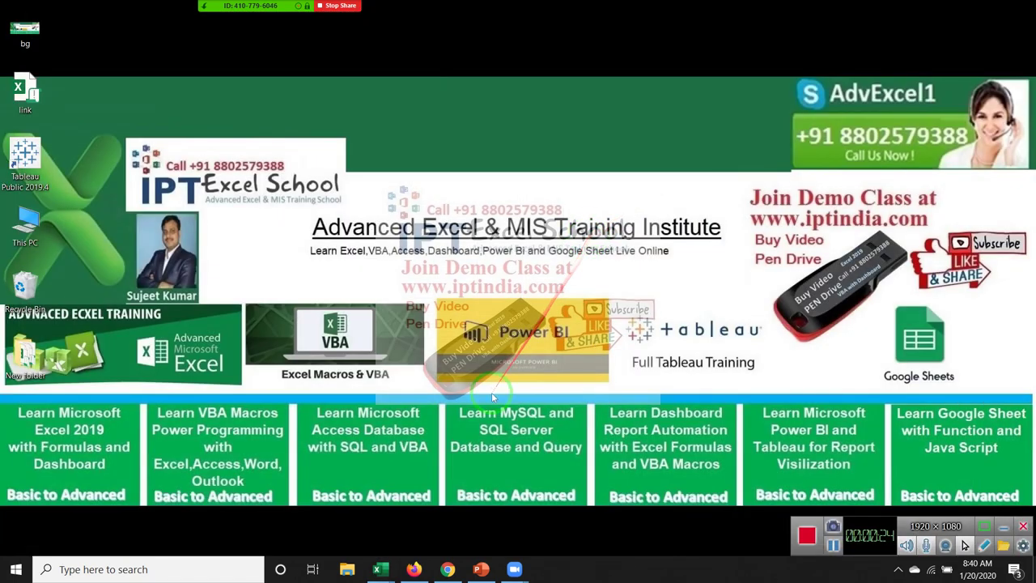
{"action": "mouse_move", "coordinate": [377, 569]}
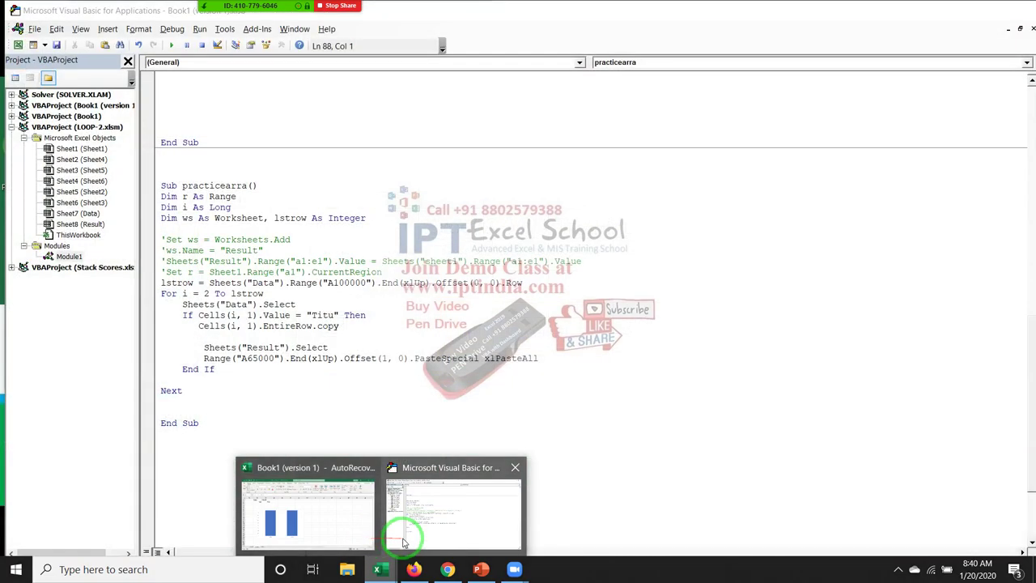
Step: Close the VBA editor and the Book1 workbook, choosing Don't Save
{"action": "left_click", "coordinate": [405, 540]}
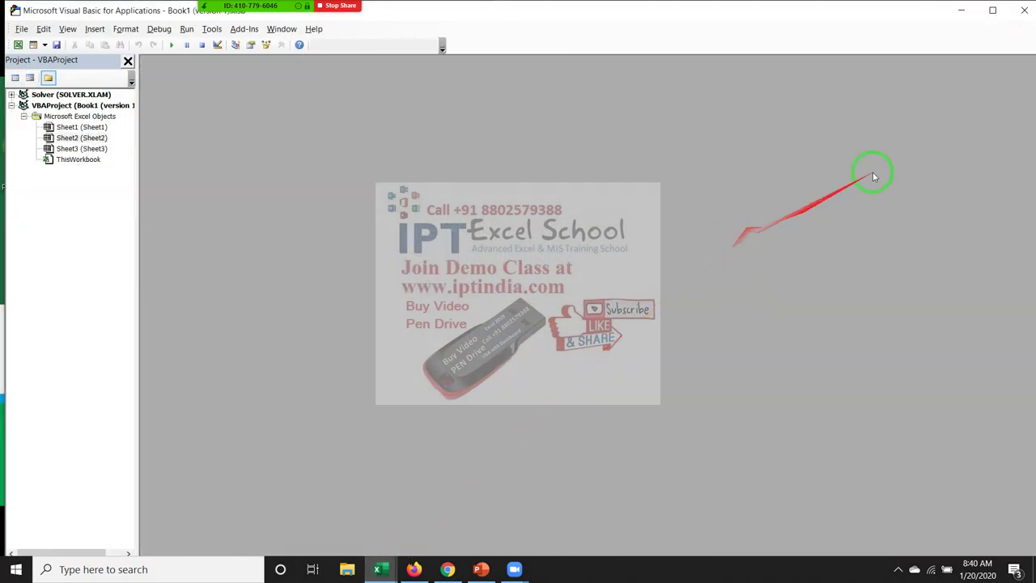
{"action": "left_click", "coordinate": [1025, 10]}
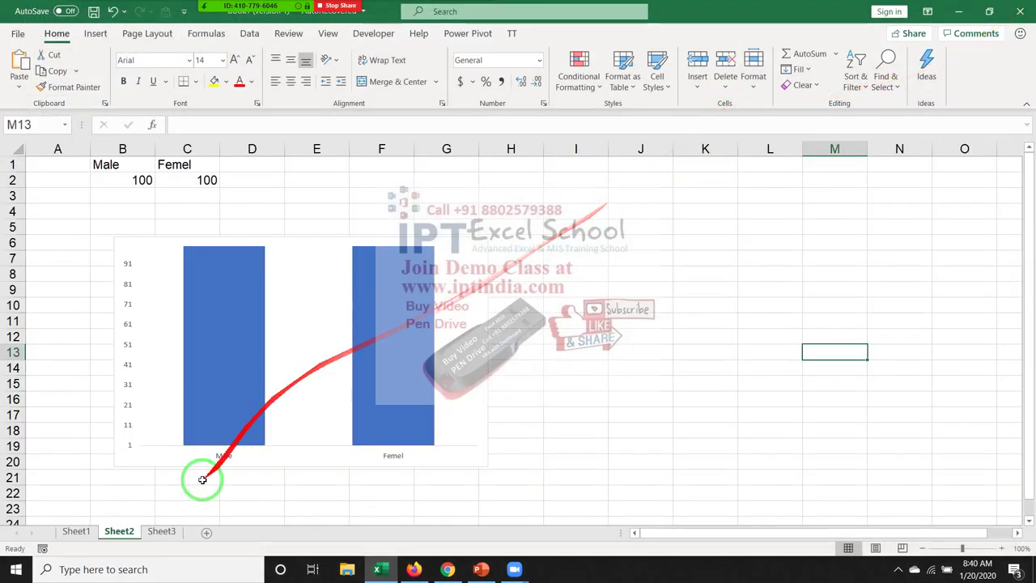
{"action": "left_click", "coordinate": [1019, 10]}
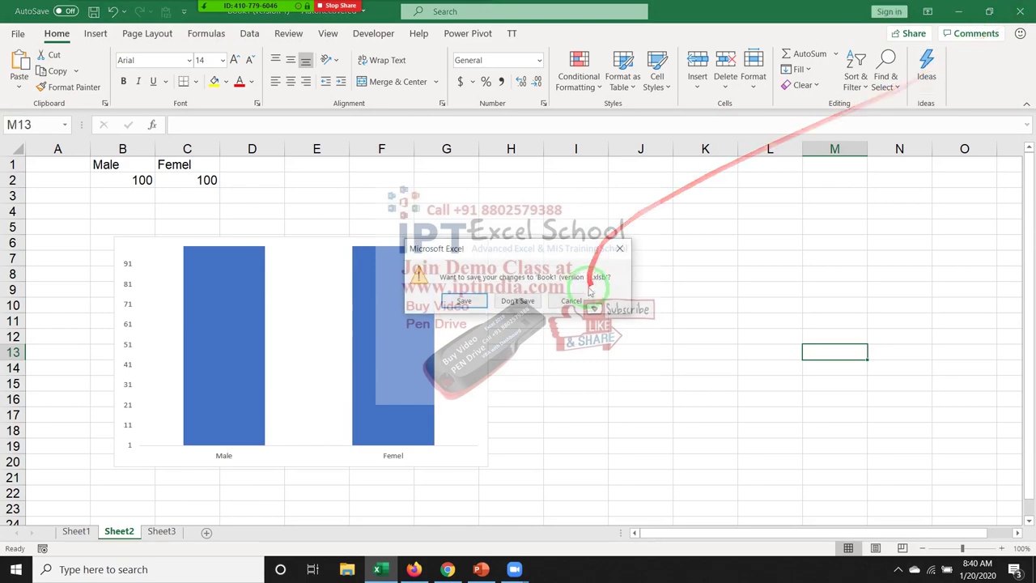
{"action": "left_click", "coordinate": [518, 301]}
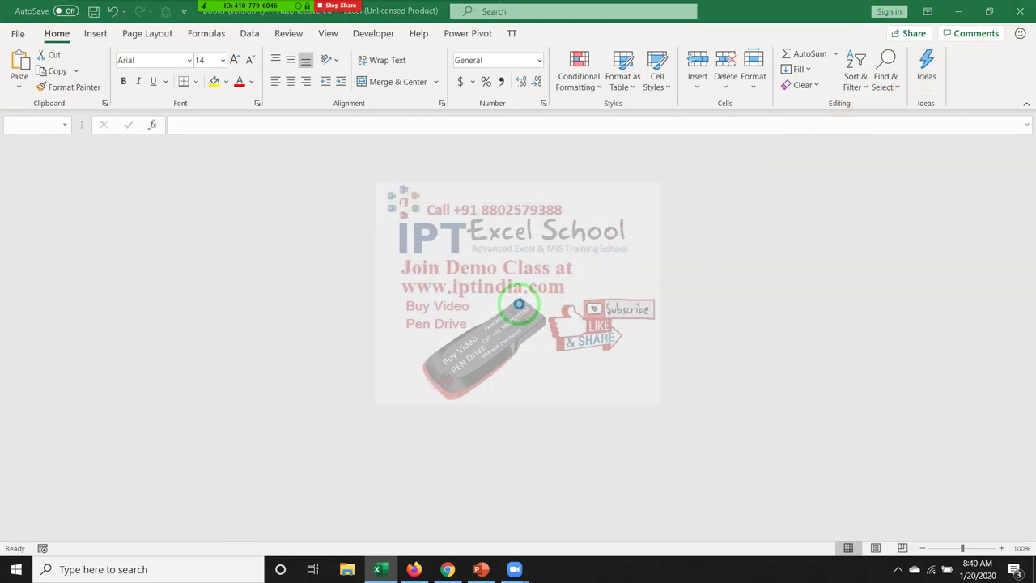
Step: Launch Excel from the Start search and open a maximized blank workbook
{"action": "key", "text": "super"}
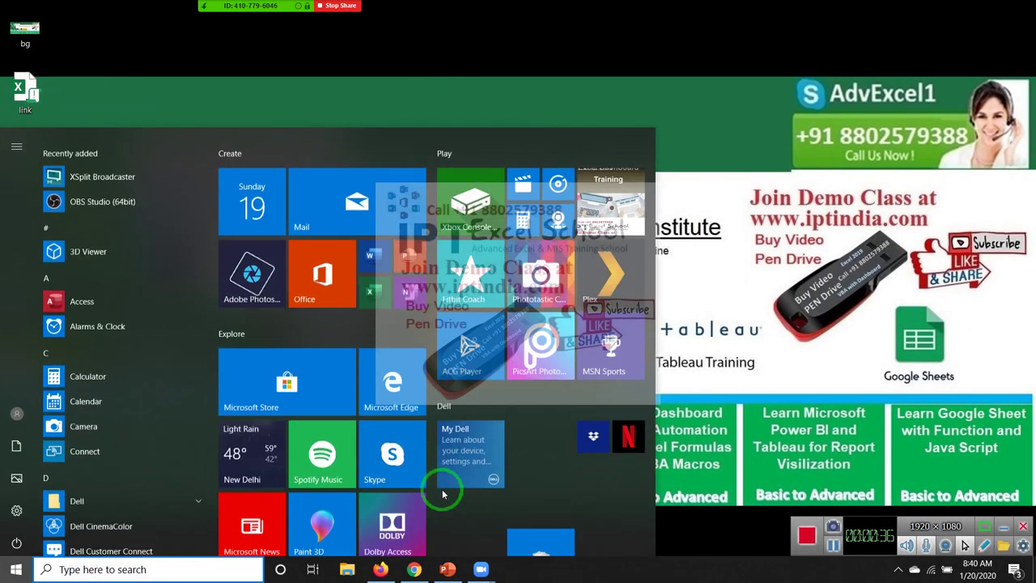
{"action": "type", "text": "excel"}
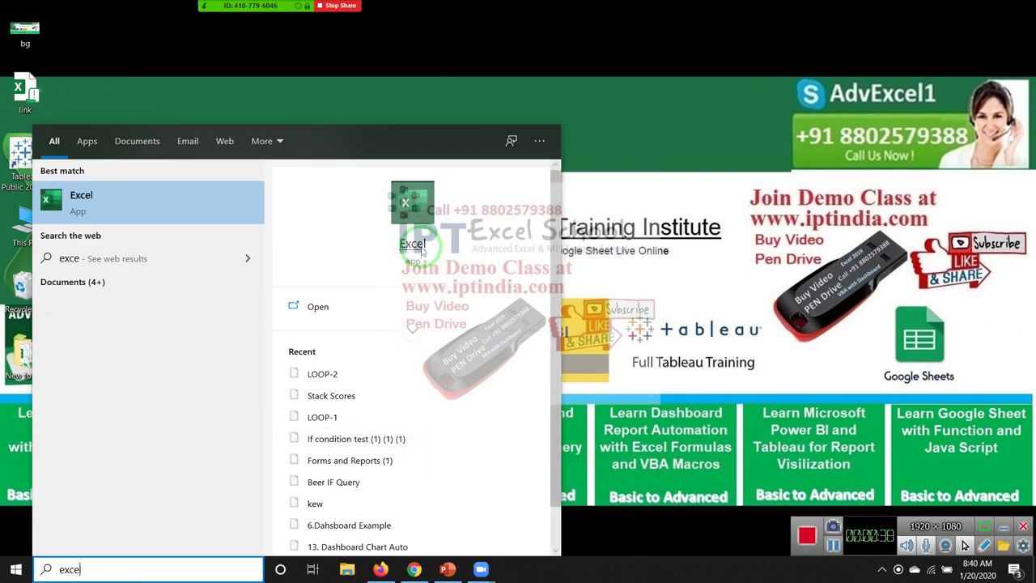
{"action": "key", "text": "Return"}
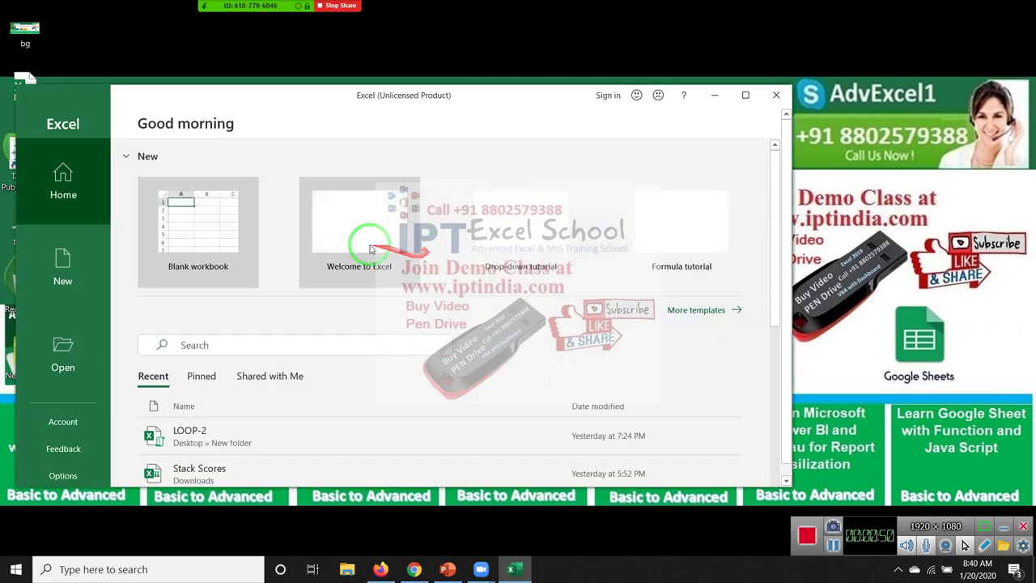
{"action": "left_click", "coordinate": [232, 217]}
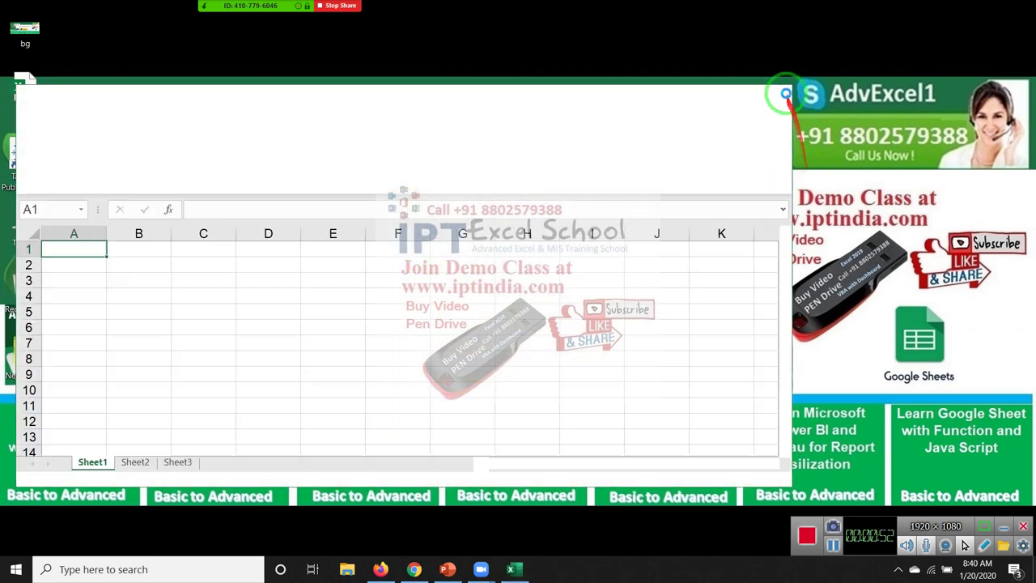
{"action": "left_click", "coordinate": [746, 96]}
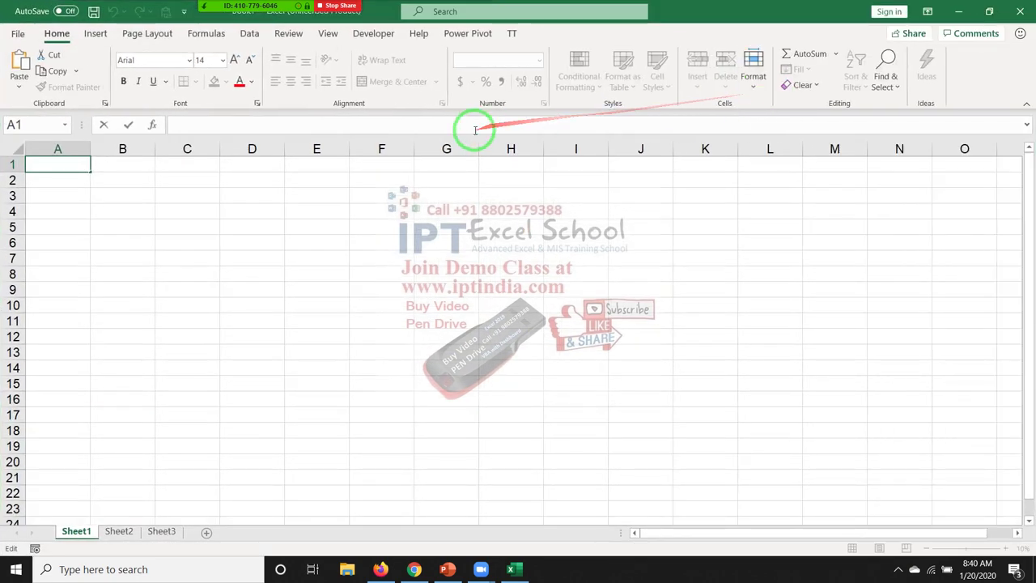
Step: Enter VBA in A1 and VB6 in A2, then display the Developer ribbon tab
{"action": "type", "text": "VBA"}
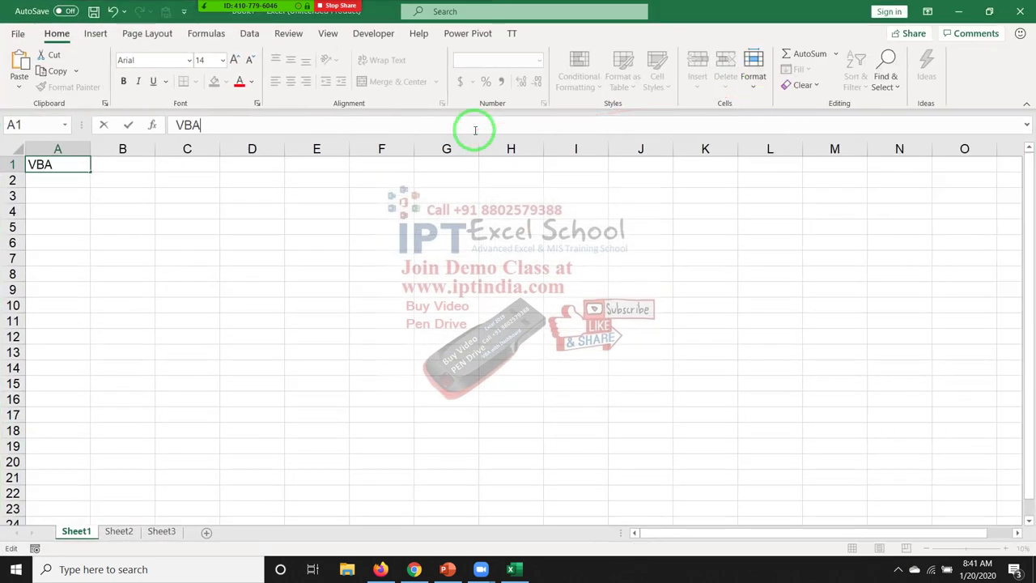
{"action": "key", "text": "Return"}
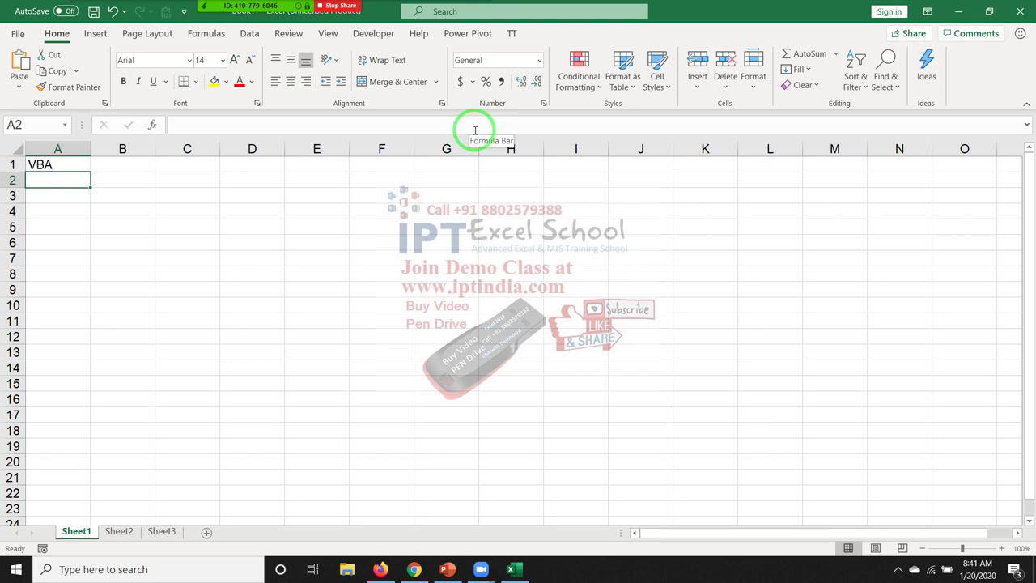
{"action": "type", "text": "VBA"}
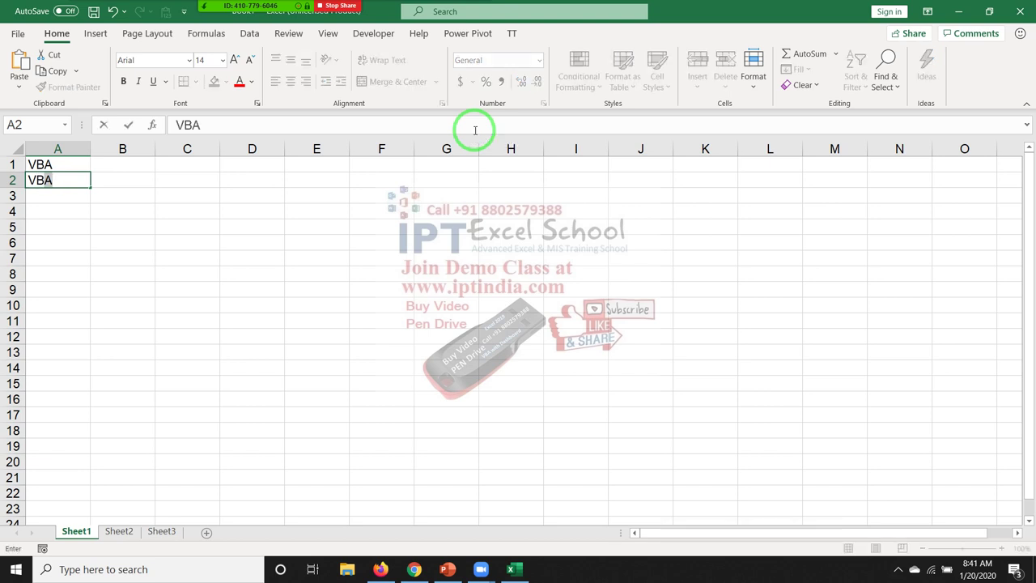
{"action": "key", "text": "BackSpace"}
{"action": "type", "text": "."}
{"action": "type", "text": "6"}
{"action": "key", "text": "Return"}
{"action": "key", "text": "Up"}
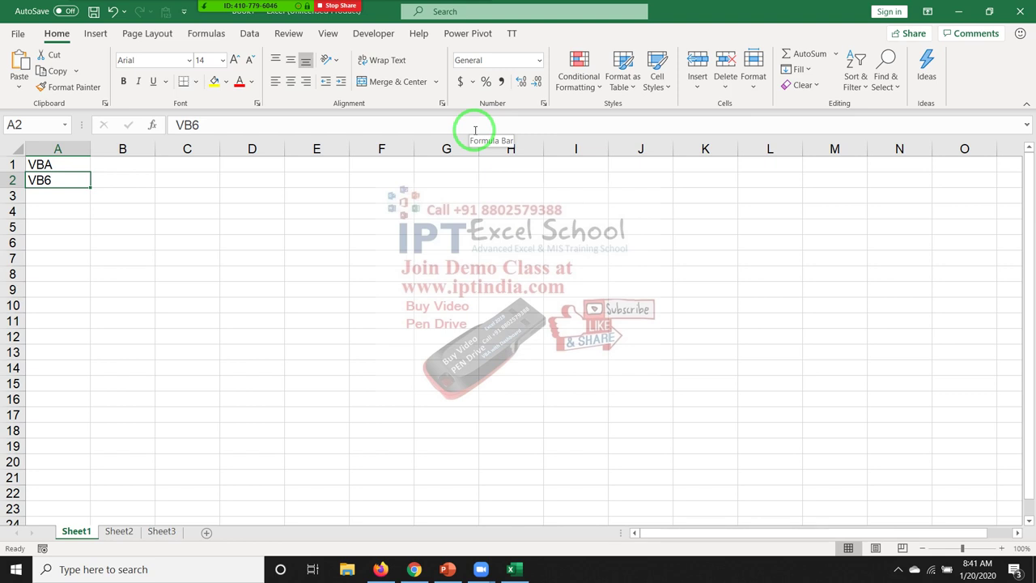
{"action": "key", "text": "Up"}
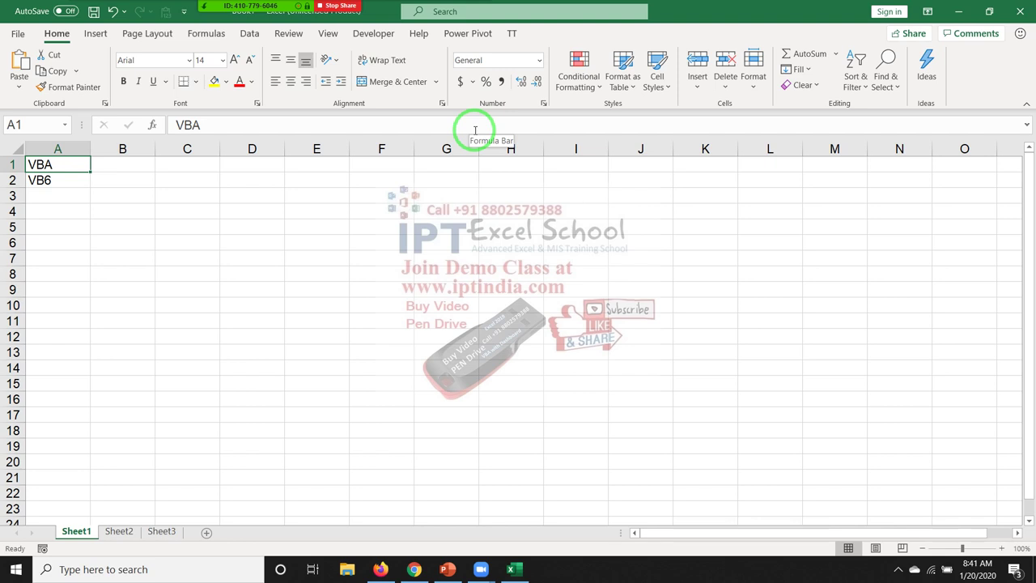
{"action": "left_click", "coordinate": [380, 42]}
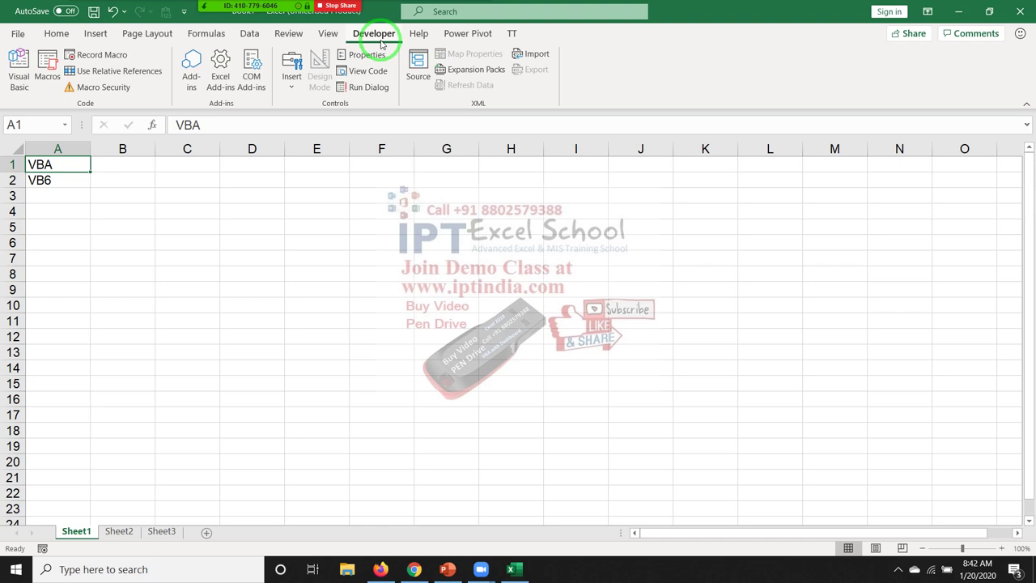
Step: Clear VB6 from A2 and enter the label Macros in cell B2
{"action": "key", "text": "Down"}
{"action": "key", "text": "Delete"}
{"action": "key", "text": "Right"}
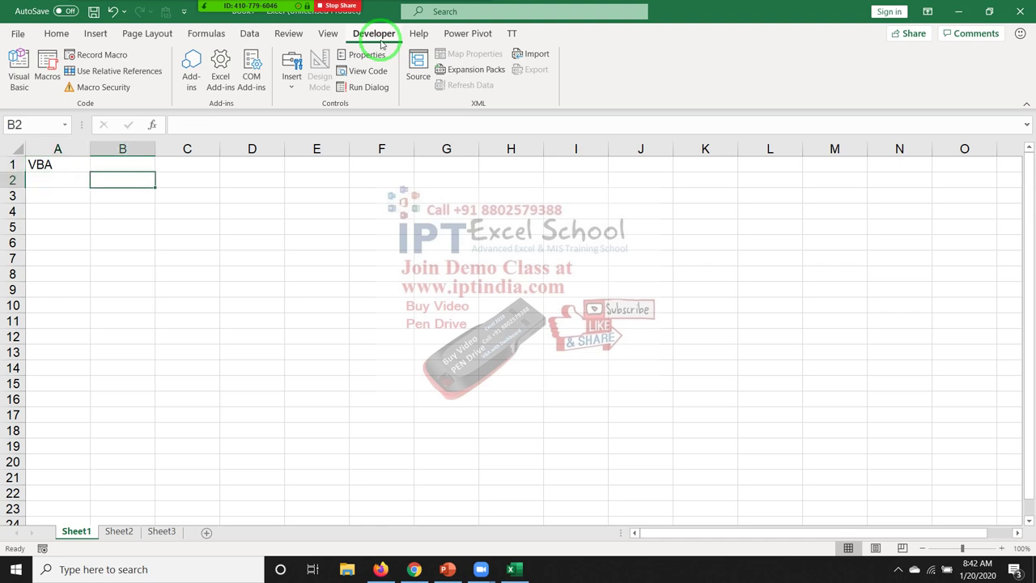
{"action": "type", "text": "Ma"}
{"action": "key", "text": "Escape"}
{"action": "key", "text": "Left"}
{"action": "key", "text": "Up"}
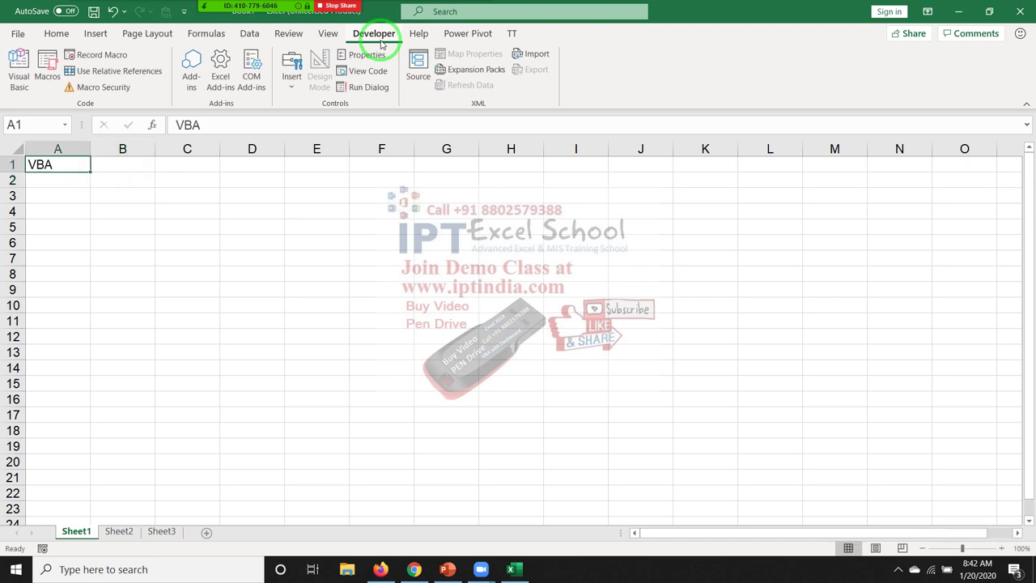
{"action": "key", "text": "Down"}
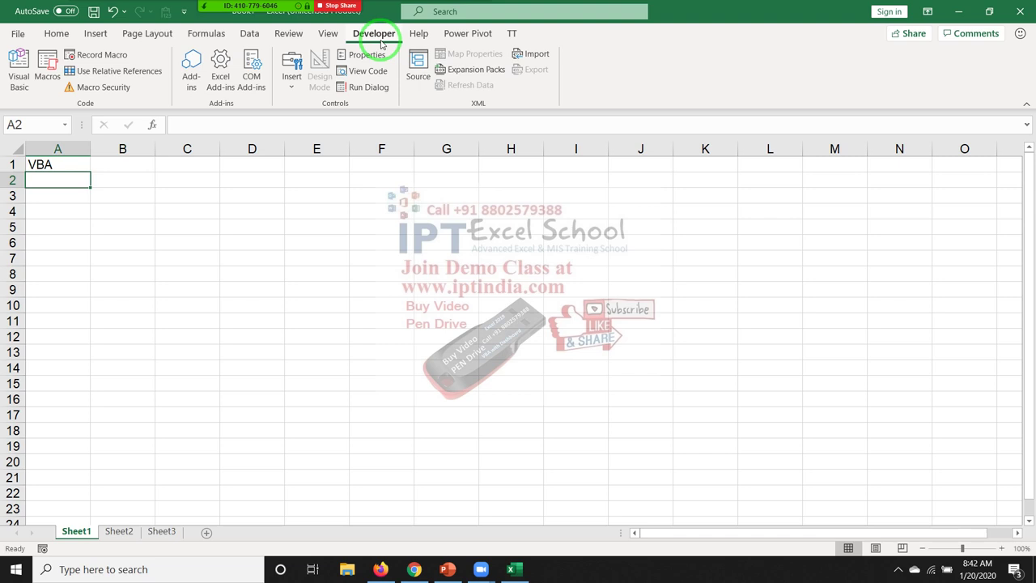
{"action": "key", "text": "Right"}
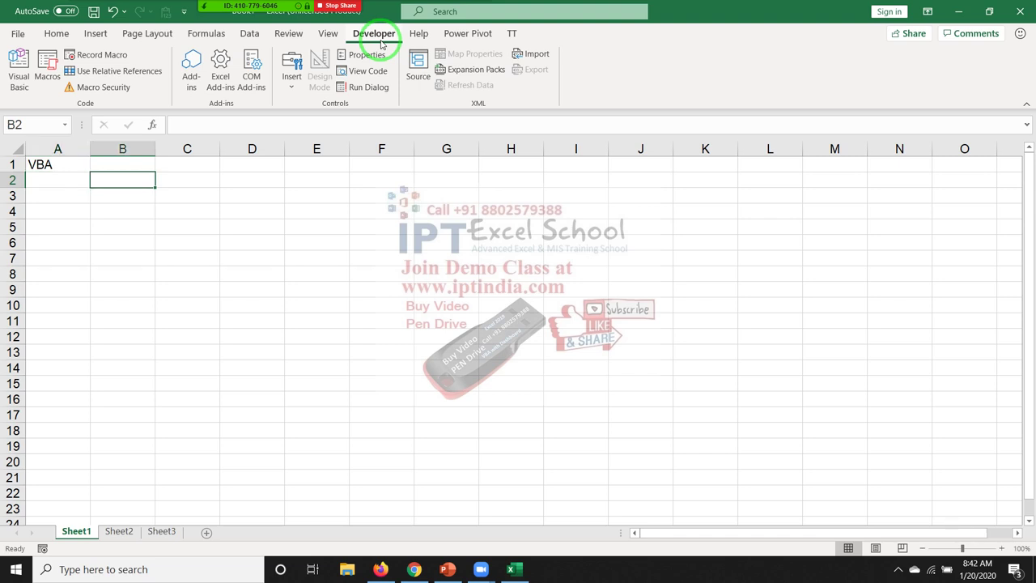
{"action": "type", "text": "Macros"}
{"action": "key", "text": "Return"}
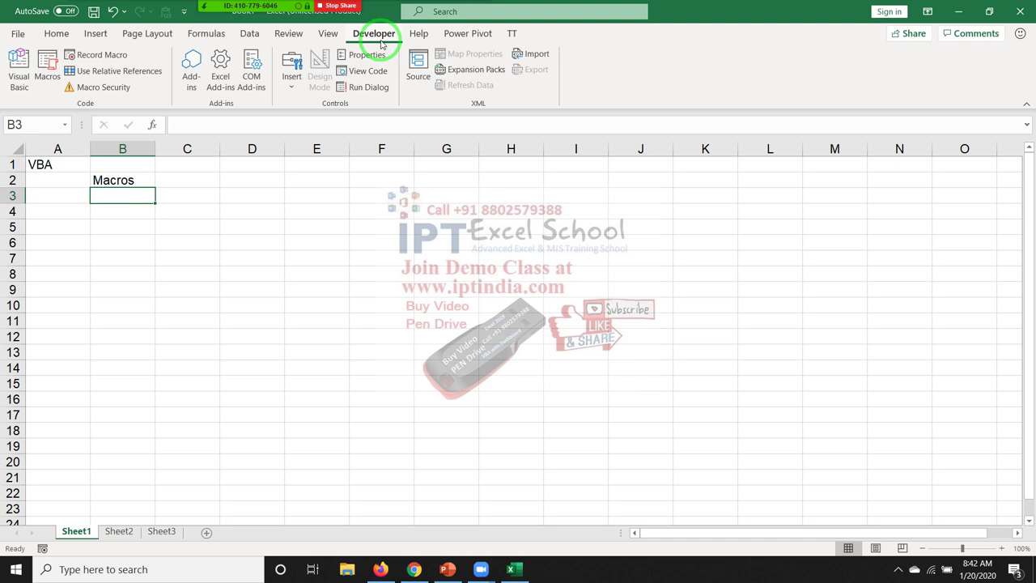
{"action": "key", "text": "Up"}
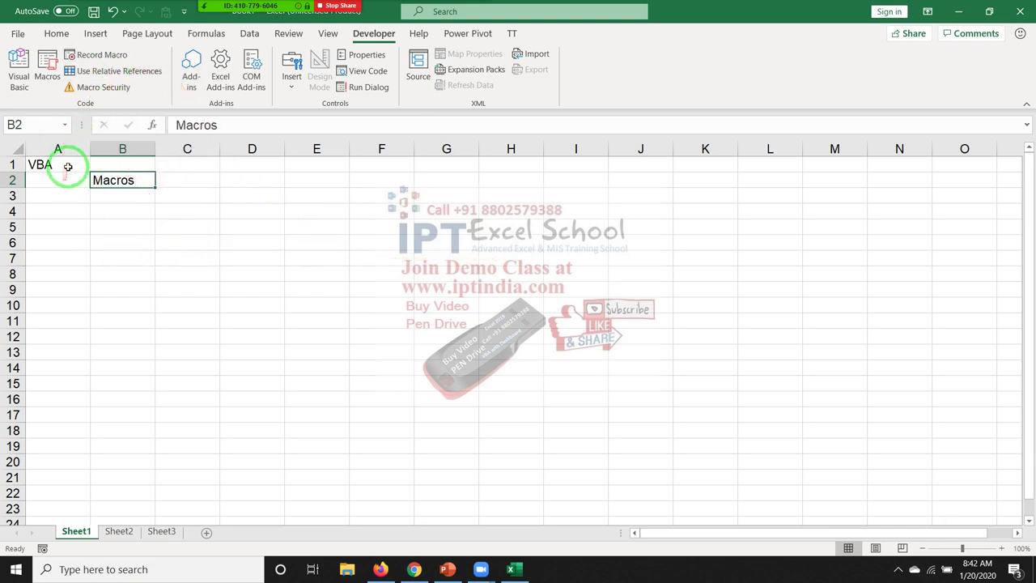
Step: Point out the VBA and Macros labels, then select cell E3
{"action": "left_click", "coordinate": [68, 166]}
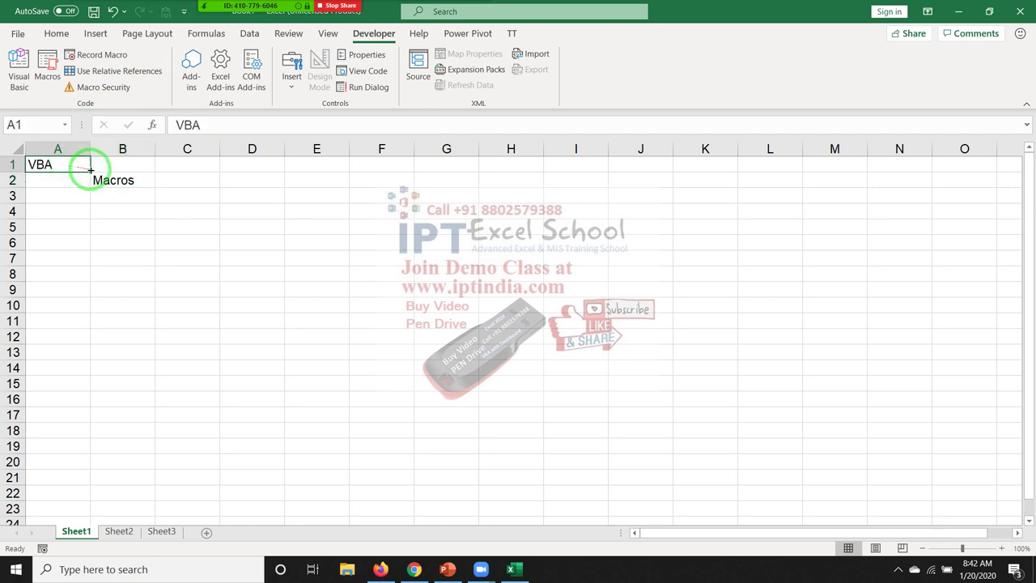
{"action": "left_click", "coordinate": [105, 183]}
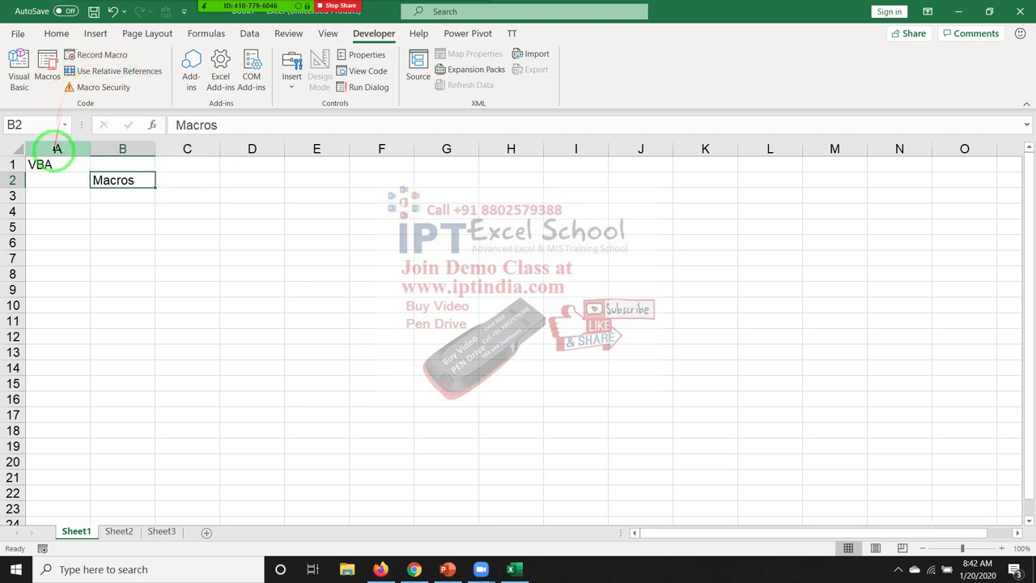
{"action": "left_click", "coordinate": [45, 165]}
{"action": "left_click", "coordinate": [116, 180]}
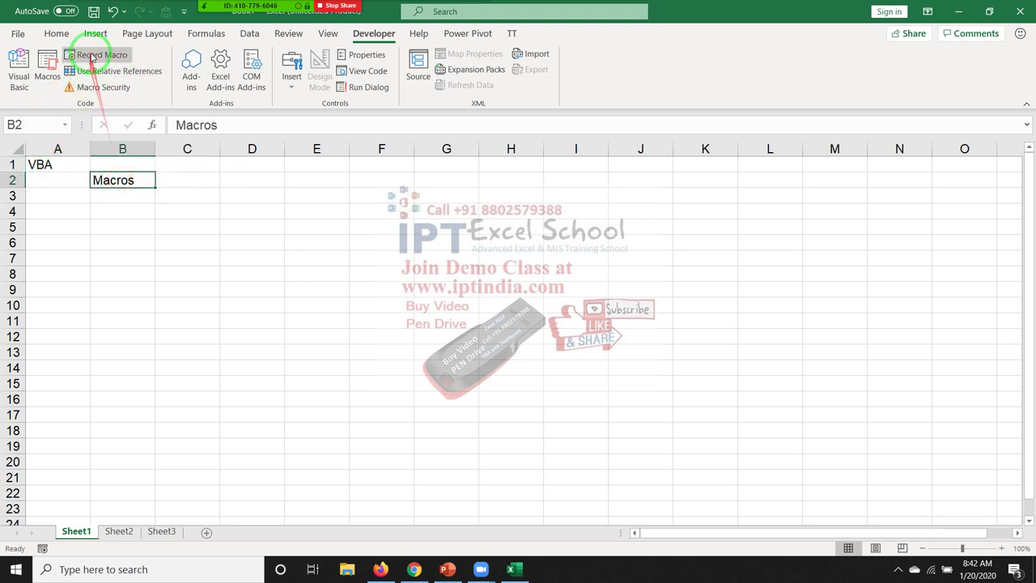
{"action": "left_click", "coordinate": [467, 205]}
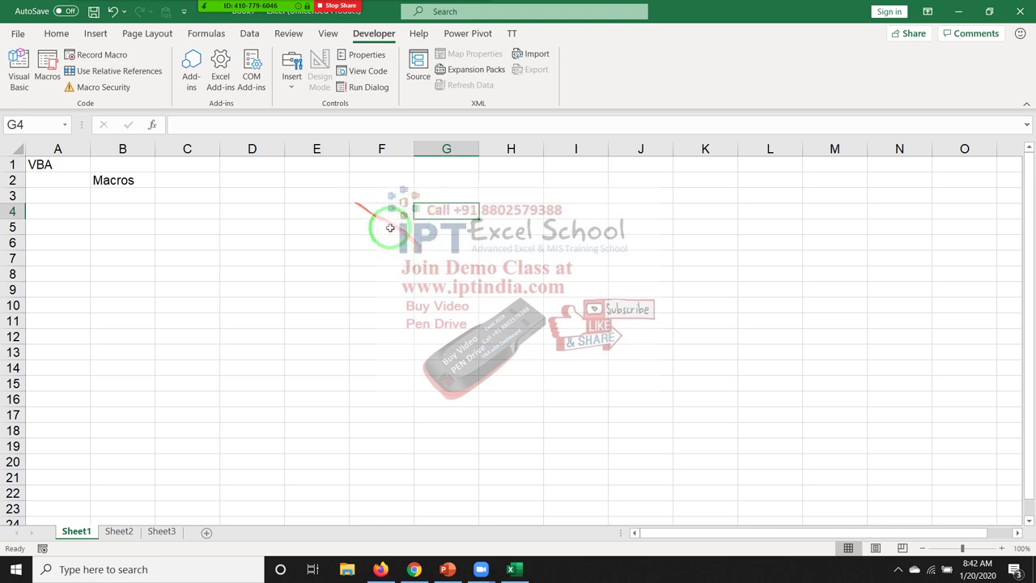
{"action": "left_click", "coordinate": [338, 242]}
{"action": "left_click", "coordinate": [338, 168]}
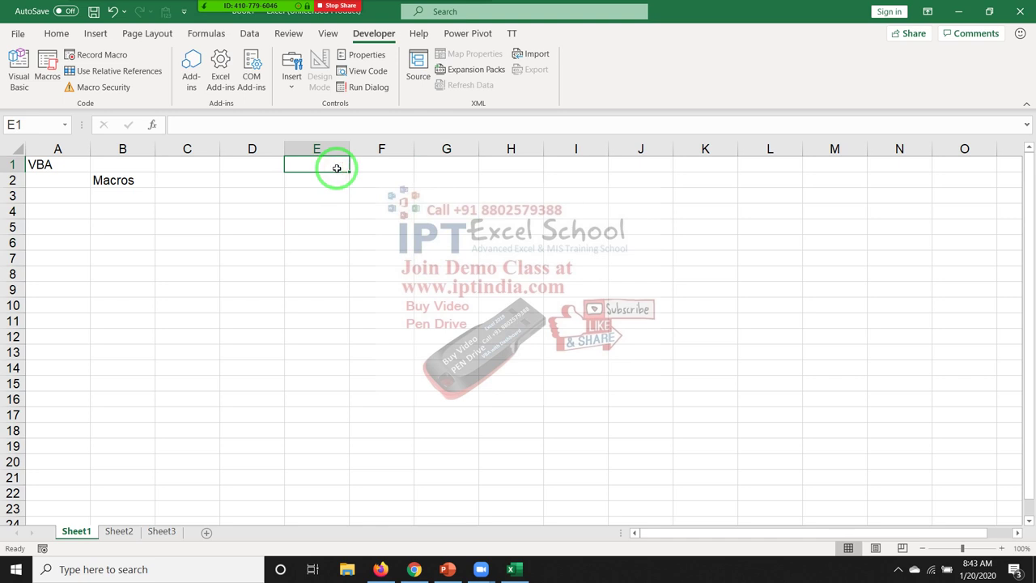
{"action": "left_click", "coordinate": [333, 198]}
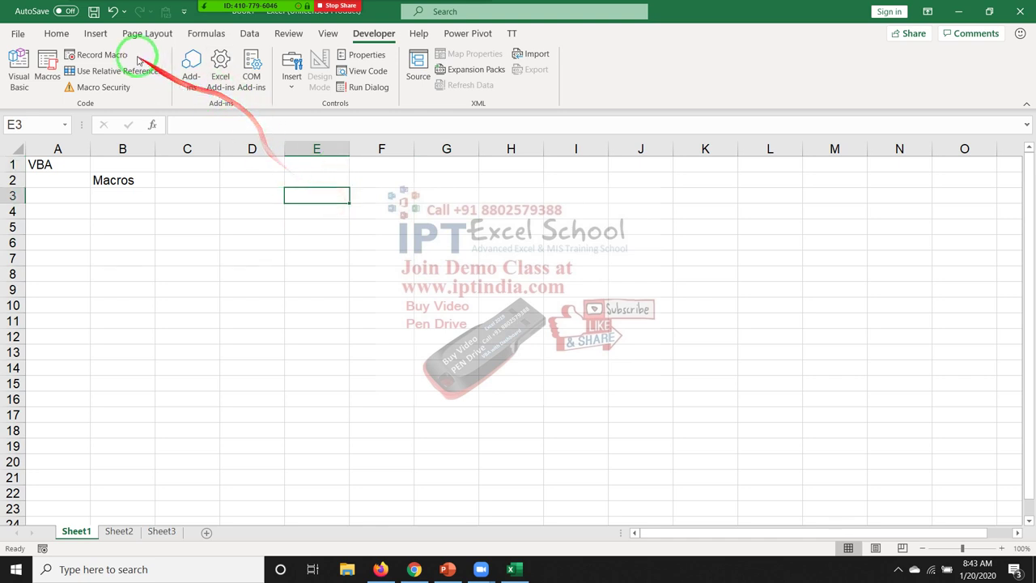
Step: Record Macro1 entering 'Name' into cell E1, then stop recording
{"action": "left_click", "coordinate": [97, 54]}
{"action": "left_click", "coordinate": [341, 332]}
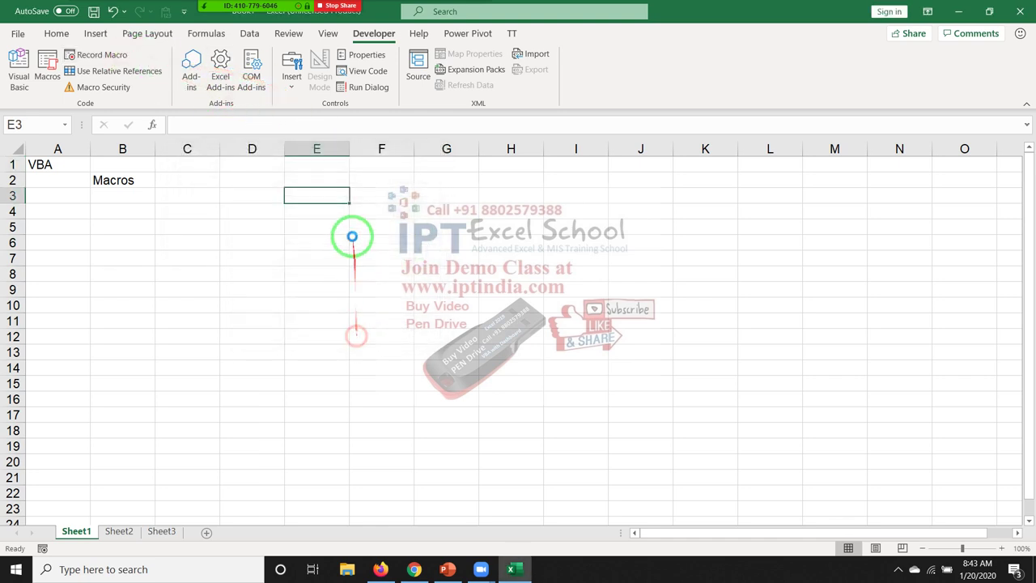
{"action": "left_click", "coordinate": [321, 166]}
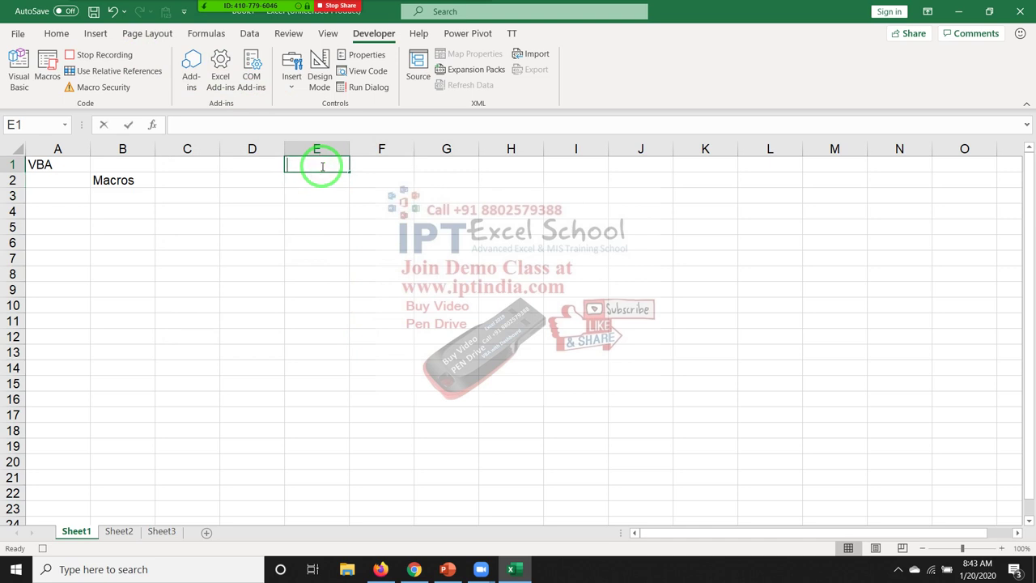
{"action": "type", "text": "NB"}
{"action": "key", "text": "BackSpace"}
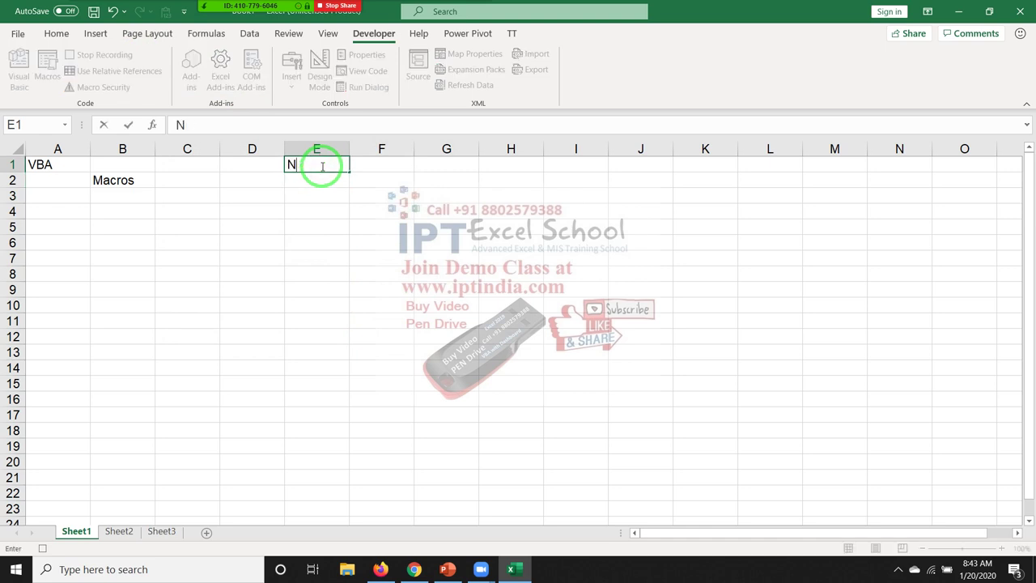
{"action": "type", "text": "ame"}
{"action": "key", "text": "Return"}
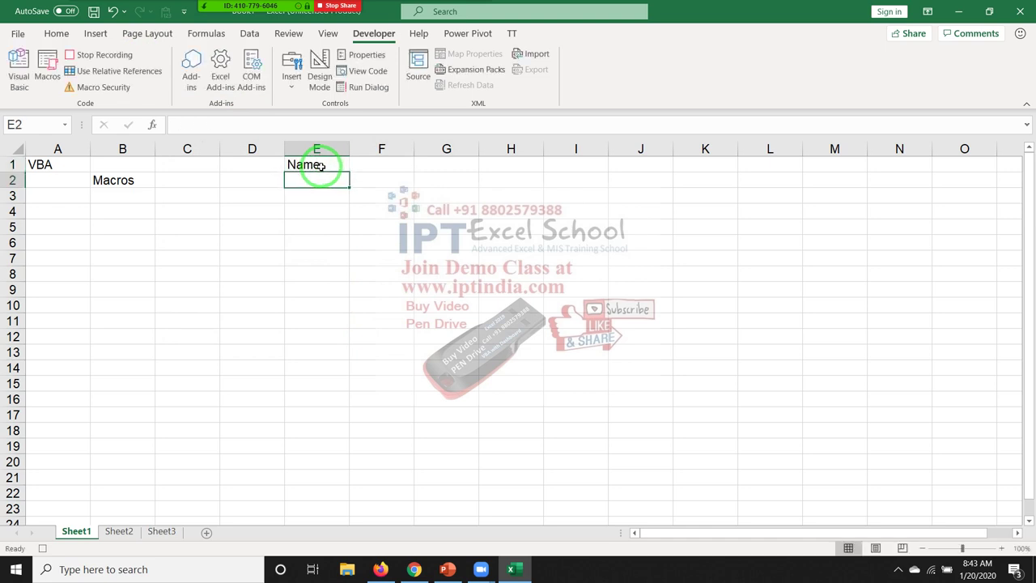
{"action": "left_click", "coordinate": [95, 55]}
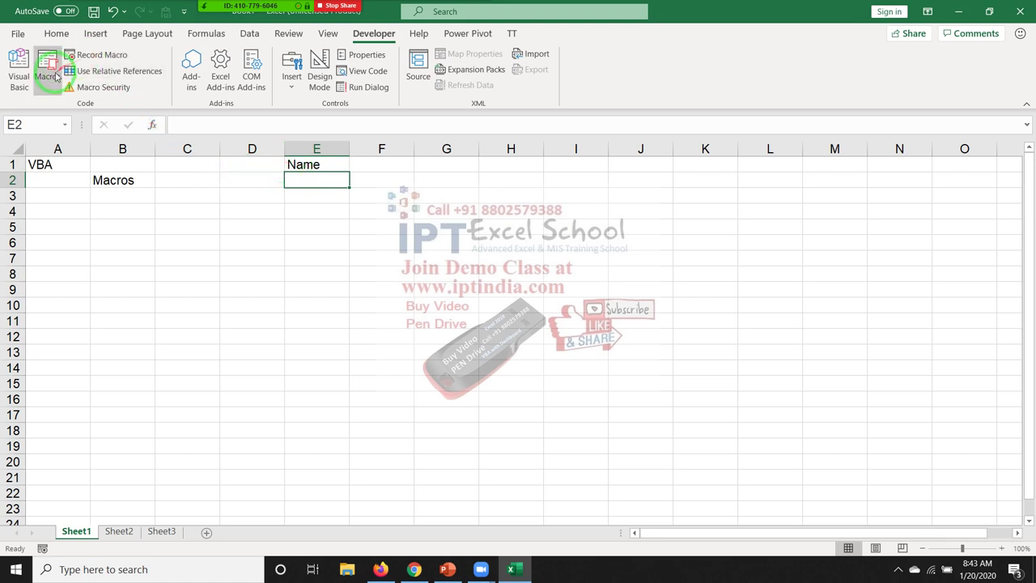
{"action": "left_click", "coordinate": [46, 66]}
Step: Open Macro1's code and highlight its three recorded lines
{"action": "left_click", "coordinate": [420, 206]}
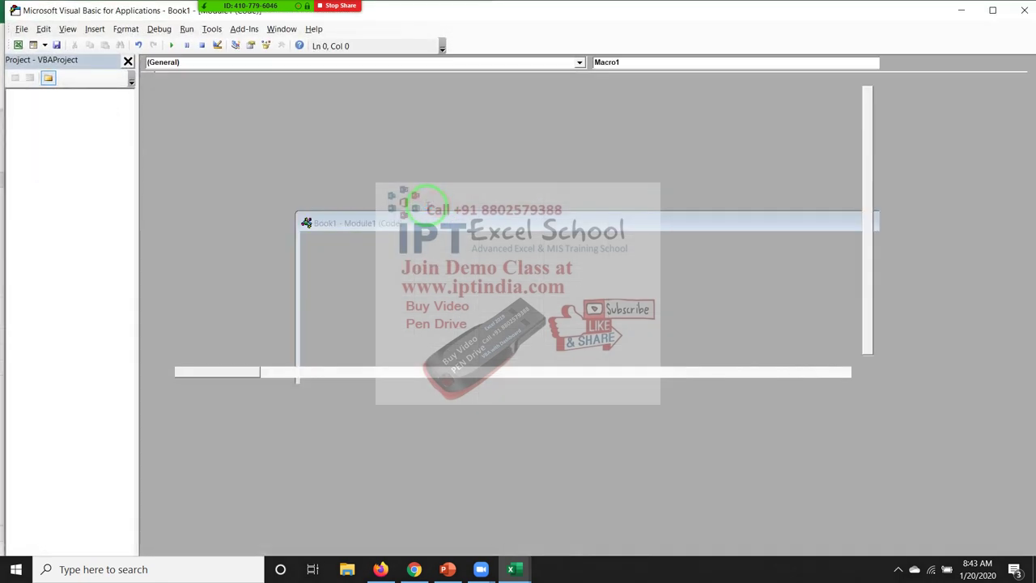
{"action": "left_click_drag", "start_coordinate": [280, 164], "coordinate": [163, 143]}
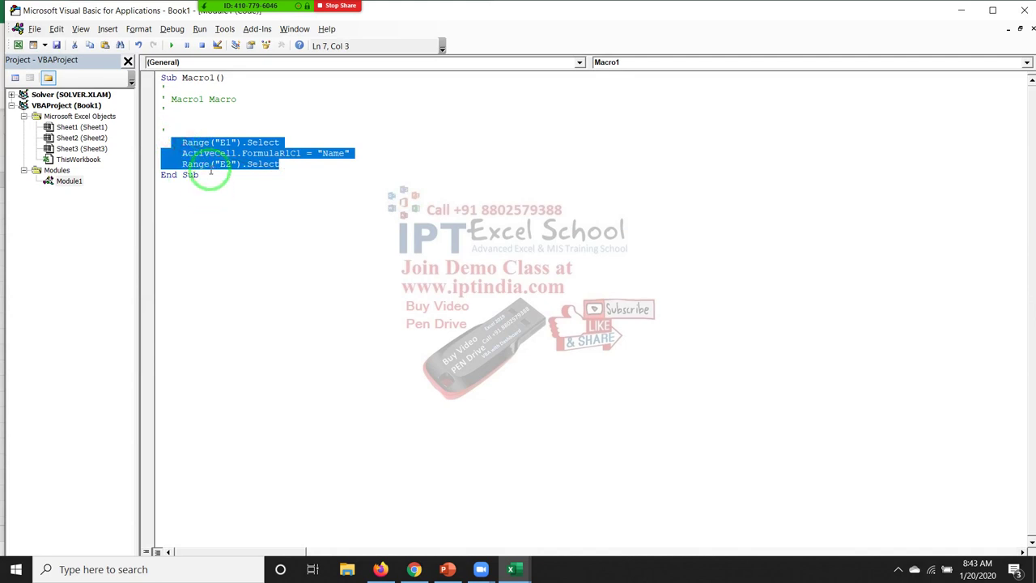
{"action": "left_click", "coordinate": [259, 163]}
{"action": "left_click_drag", "start_coordinate": [267, 164], "coordinate": [176, 142]}
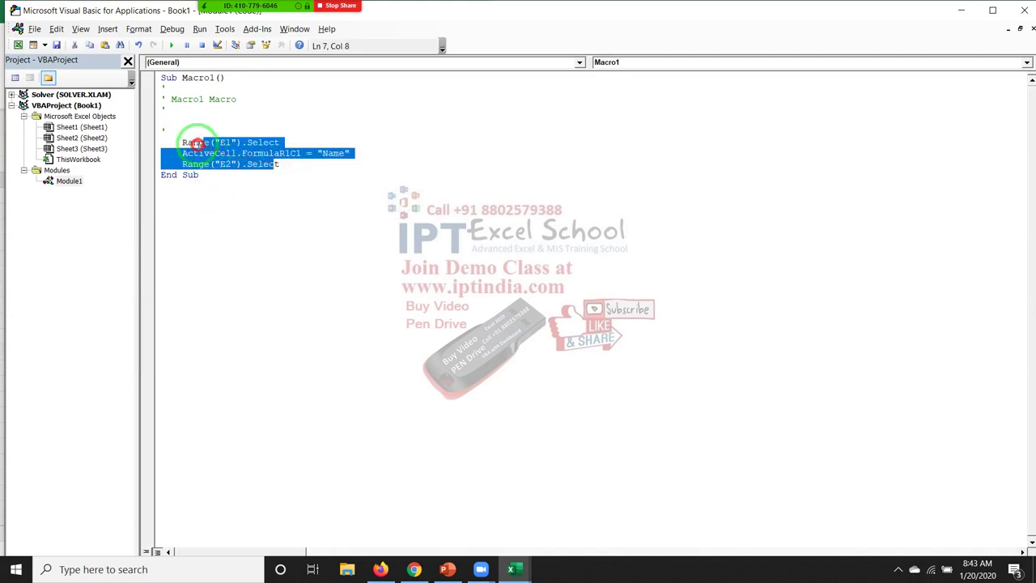
Step: Below Macro1, write Sub rr() with Range("E1").Select and Selection.Value = "Name"
{"action": "left_click", "coordinate": [197, 199]}
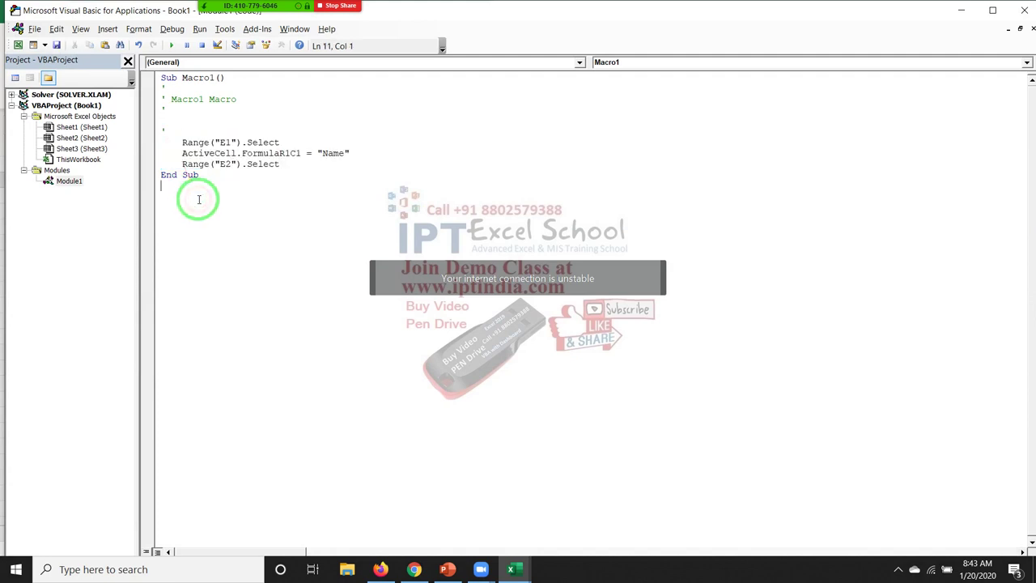
{"action": "type", "text": "s"}
{"action": "type", "text": "rr"}
{"action": "type", "text": "()"}
{"action": "key", "text": "Return"}
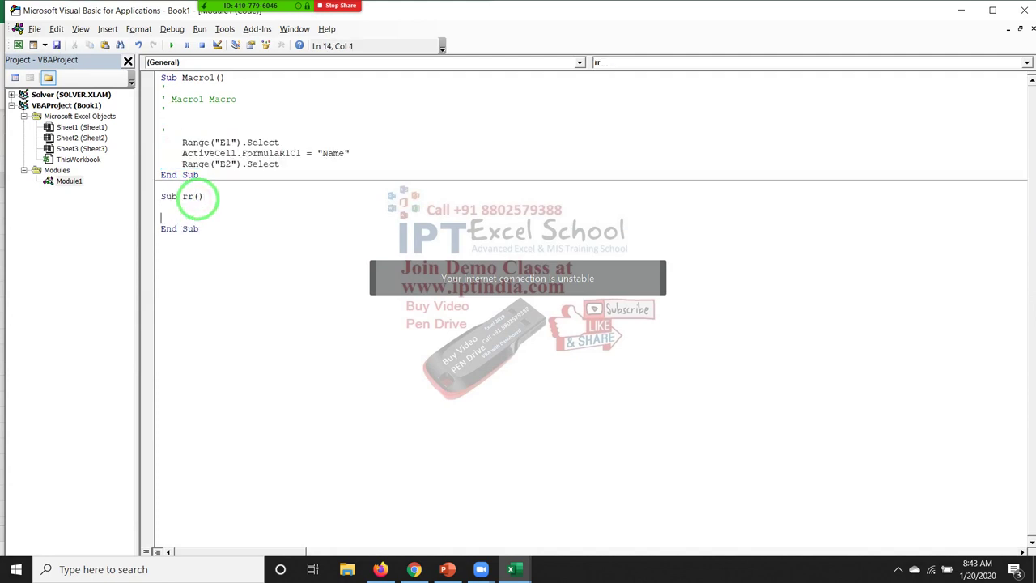
{"action": "key", "text": "Return"}
{"action": "type", "text": "ran"}
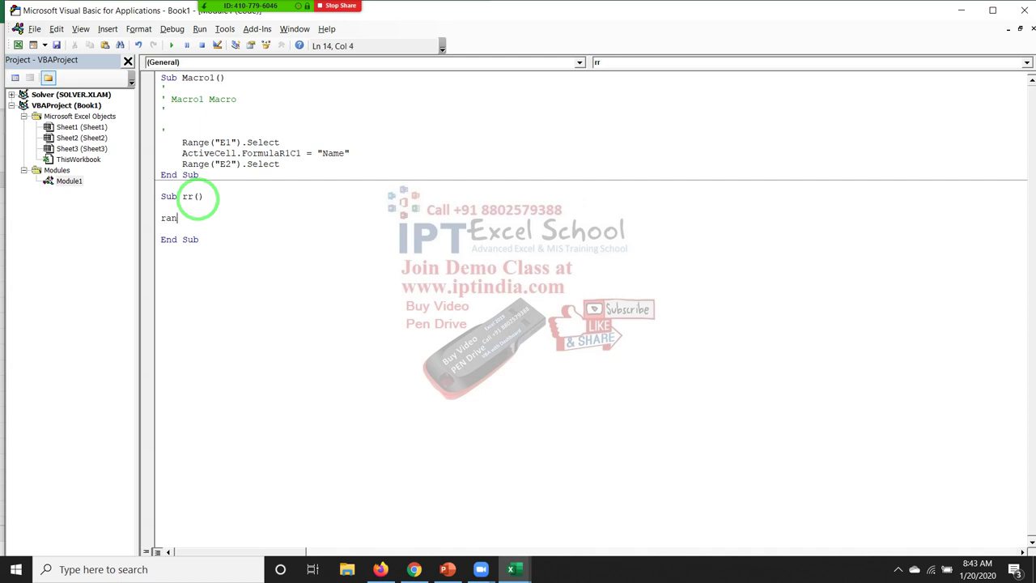
{"action": "type", "text": "ge("}
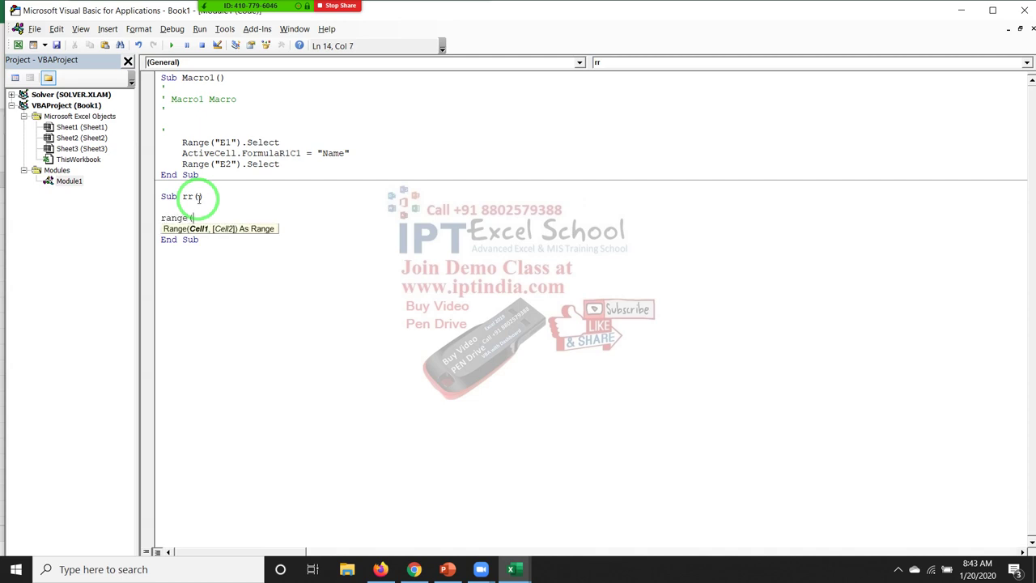
{"action": "type", "text": "\"E"}
{"action": "type", "text": "1\")."}
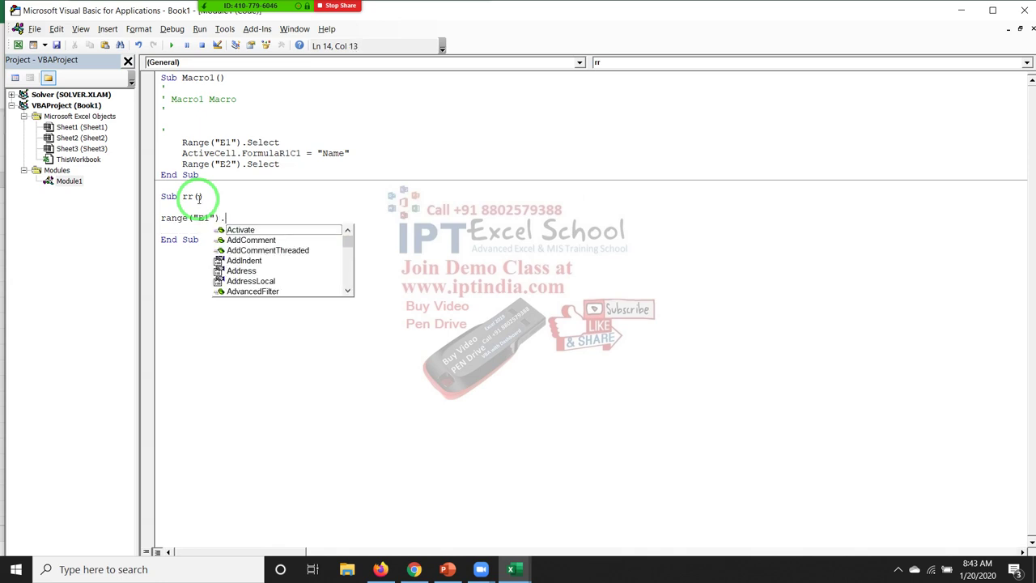
{"action": "type", "text": "s"}
{"action": "type", "text": "e"}
{"action": "key", "text": "Tab"}
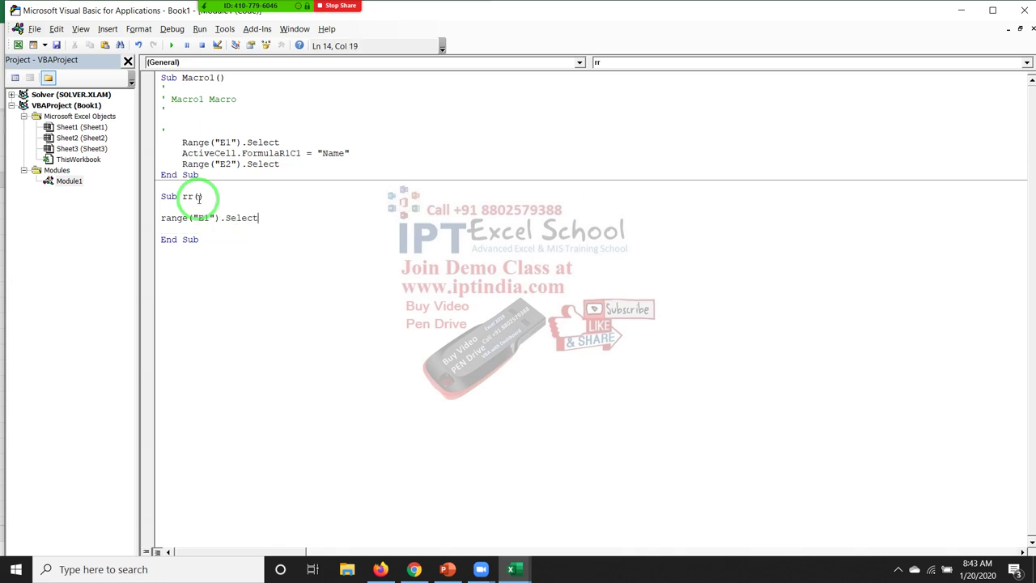
{"action": "key", "text": "Return"}
{"action": "type", "text": "sele"}
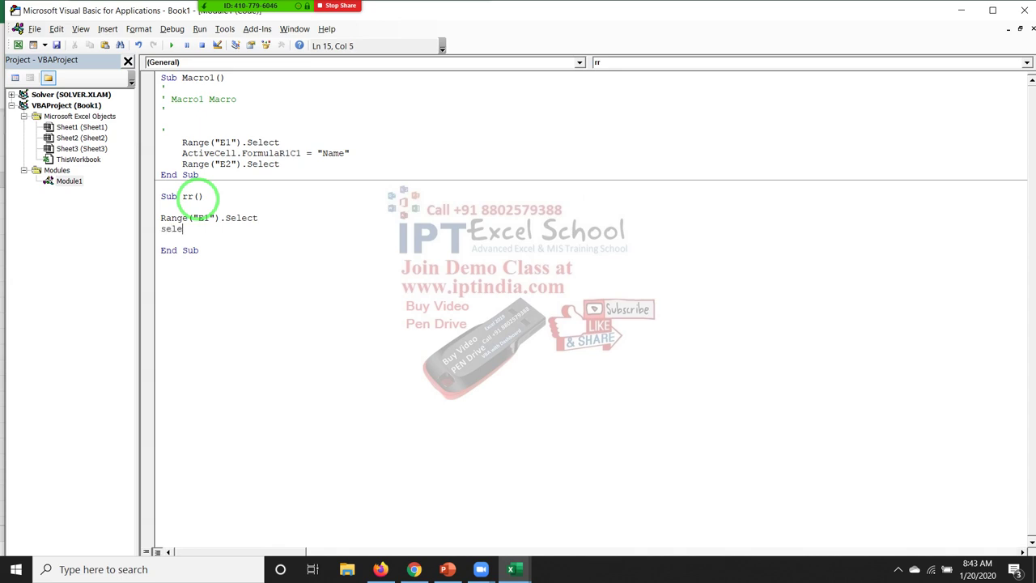
{"action": "type", "text": "ction"}
{"action": "type", "text": "."}
{"action": "type", "text": "Name"}
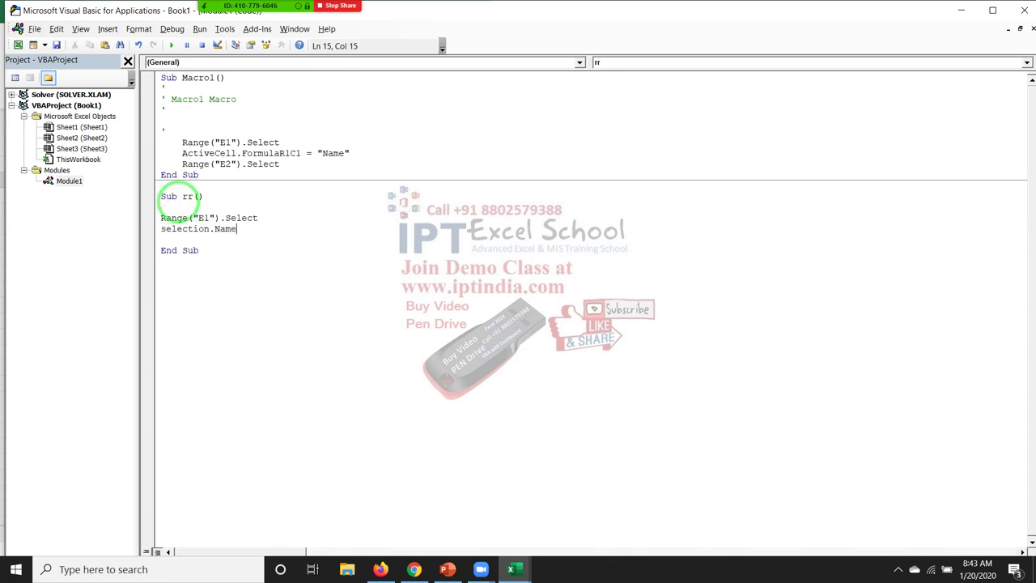
{"action": "key", "text": "BackSpace"}
{"action": "key", "text": "BackSpace"}
{"action": "key", "text": "BackSpace"}
{"action": "key", "text": "BackSpace"}
{"action": "type", "text": "Value="}
{"action": "type", "text": "\""}
{"action": "type", "text": "Name"}
{"action": "type", "text": "\""}
{"action": "key", "text": "Return"}
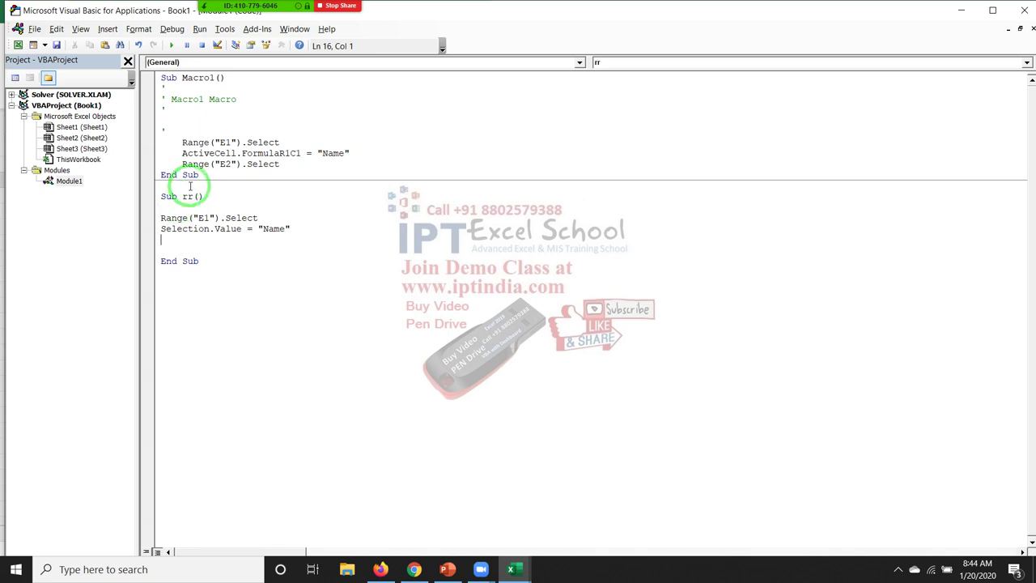
Step: Highlight Macro1's body and Sub rr's two lines to compare them
{"action": "left_click_drag", "start_coordinate": [280, 163], "coordinate": [185, 140]}
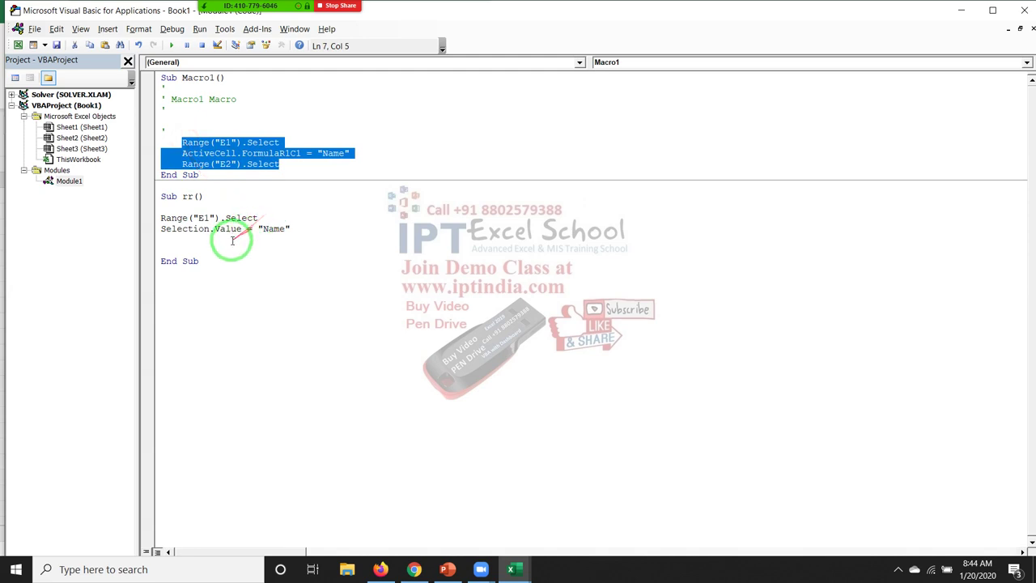
{"action": "left_click_drag", "start_coordinate": [231, 240], "coordinate": [161, 208]}
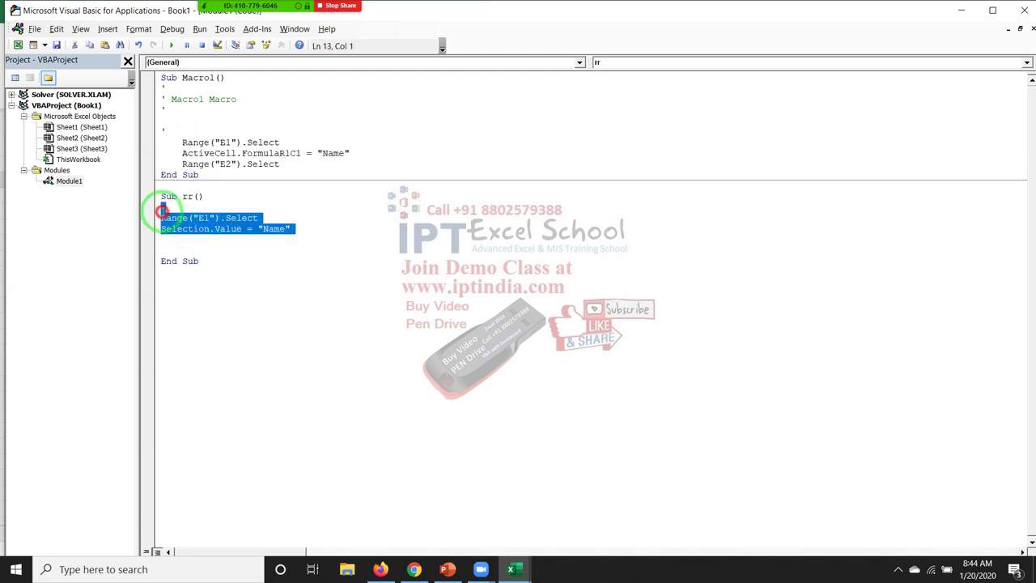
{"action": "left_click", "coordinate": [162, 220]}
{"action": "left_click_drag", "start_coordinate": [182, 142], "coordinate": [280, 164]}
{"action": "left_click_drag", "start_coordinate": [161, 215], "coordinate": [244, 235]}
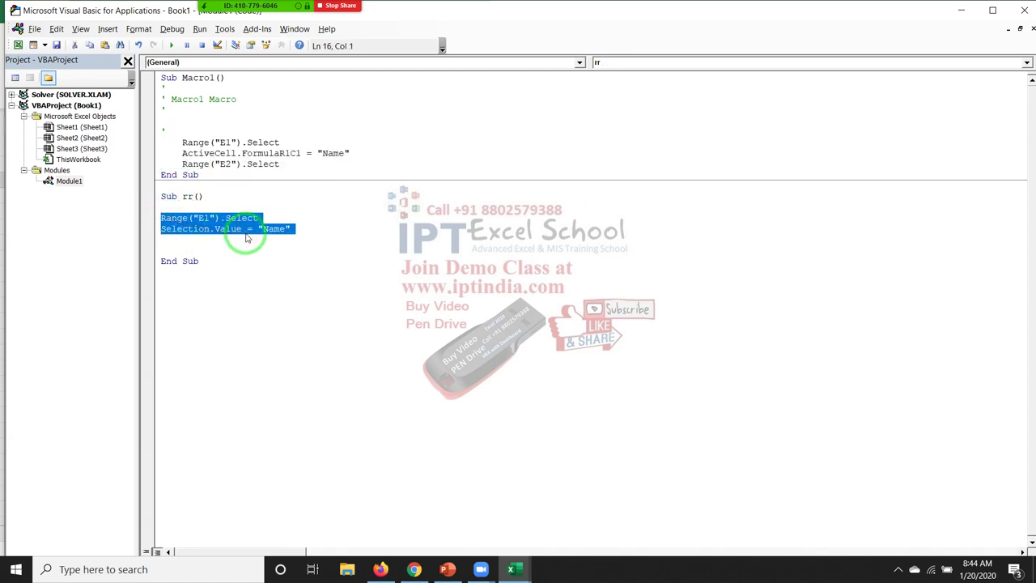
Step: Minimize the VBA editor and select the VBA, Macros and C4 cells on the sheet
{"action": "left_click", "coordinate": [960, 10]}
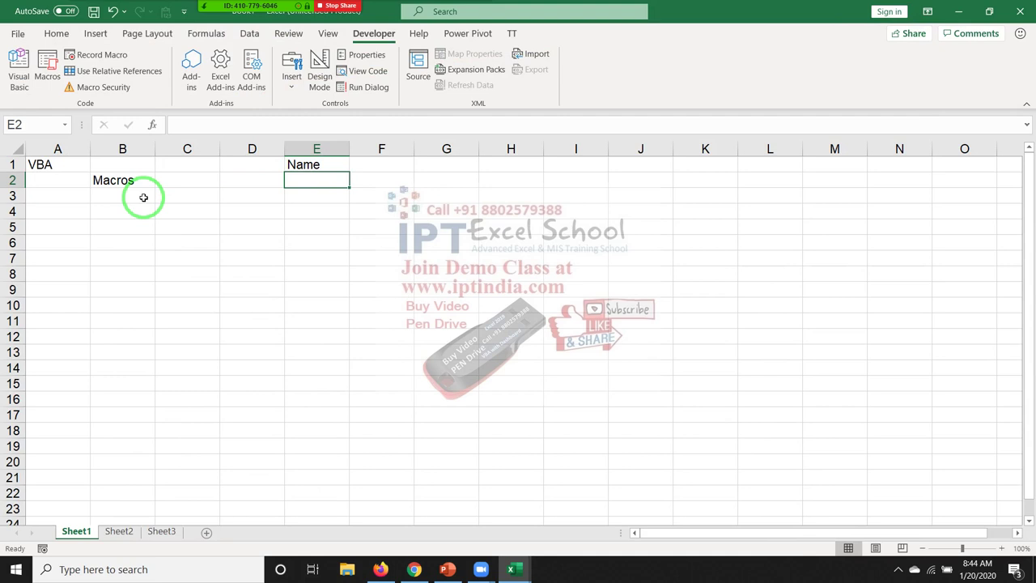
{"action": "left_click", "coordinate": [46, 162]}
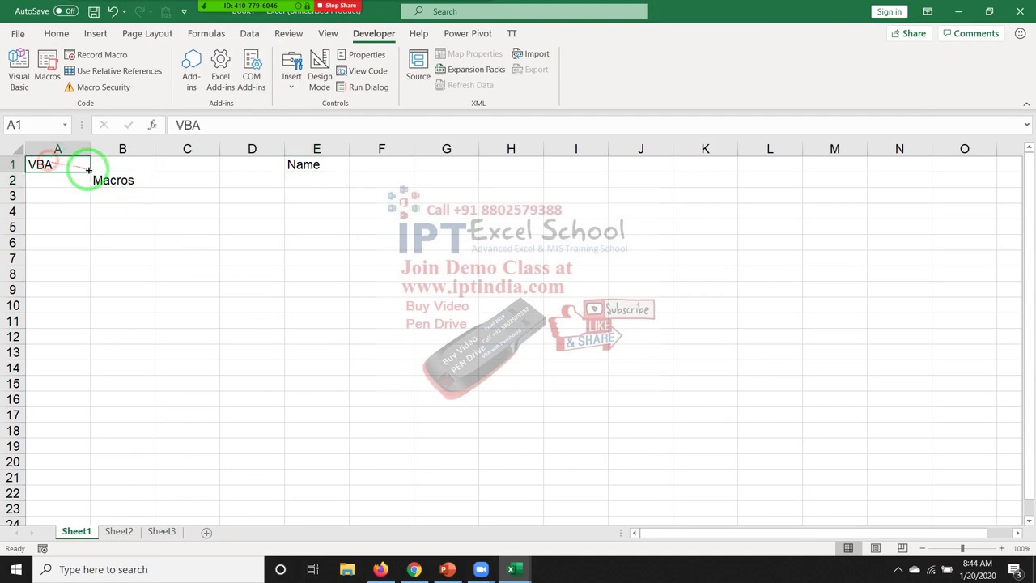
{"action": "left_click", "coordinate": [98, 180]}
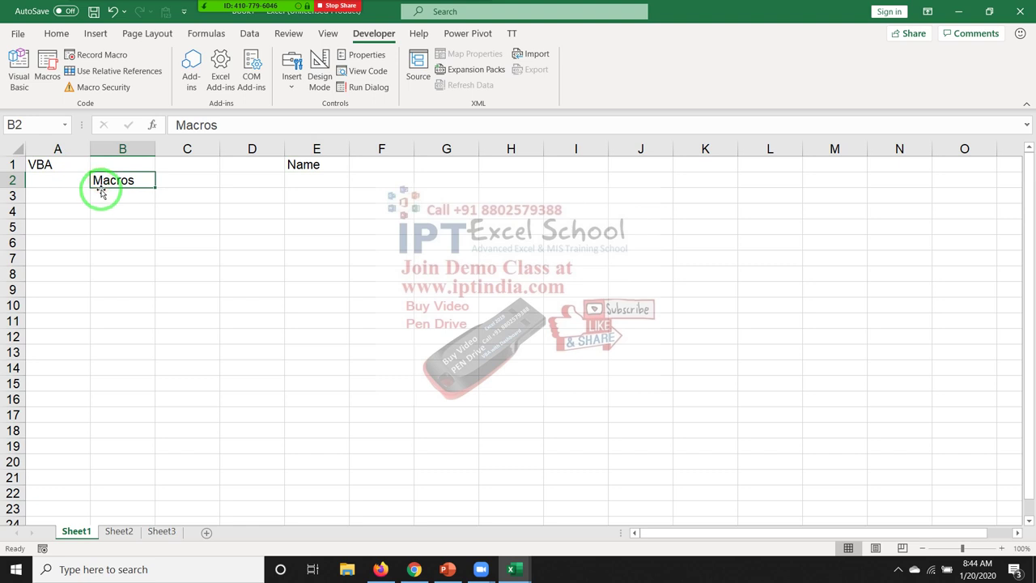
{"action": "left_click", "coordinate": [164, 209]}
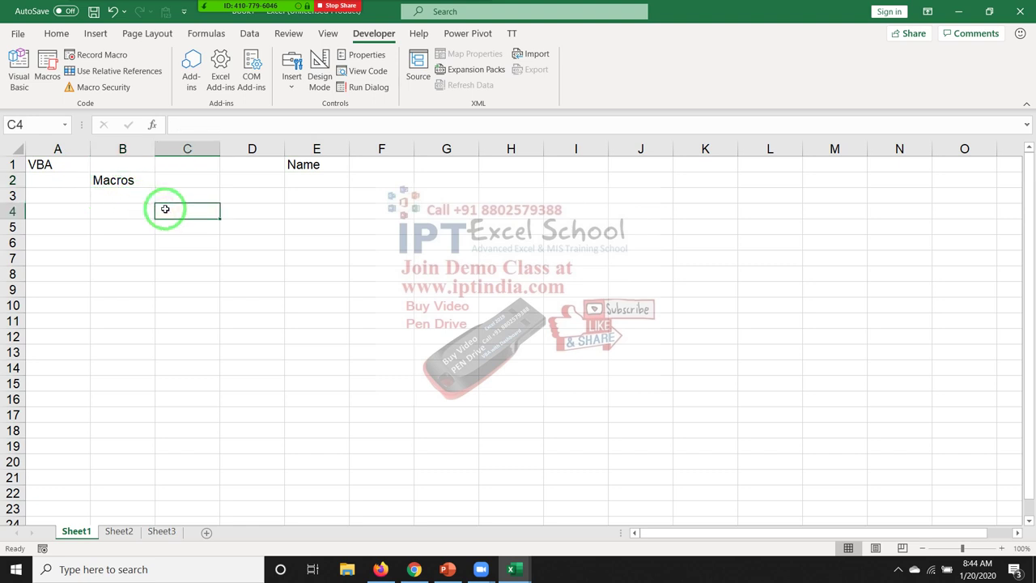
Step: Visit the File page and its Open screen, escaping back to the worksheet each time
{"action": "left_click", "coordinate": [24, 35]}
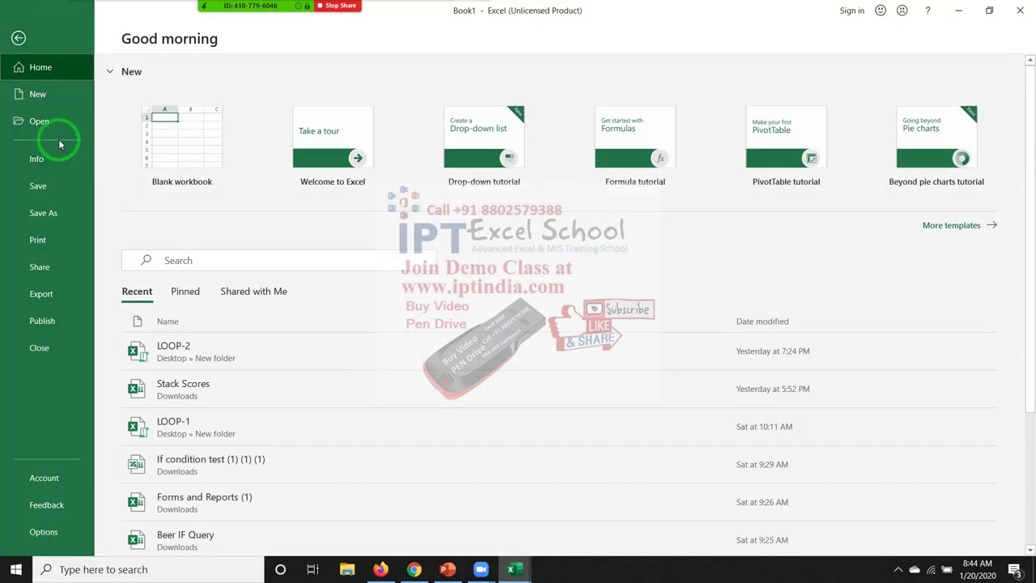
{"action": "key", "text": "Escape"}
{"action": "left_click", "coordinate": [119, 181]}
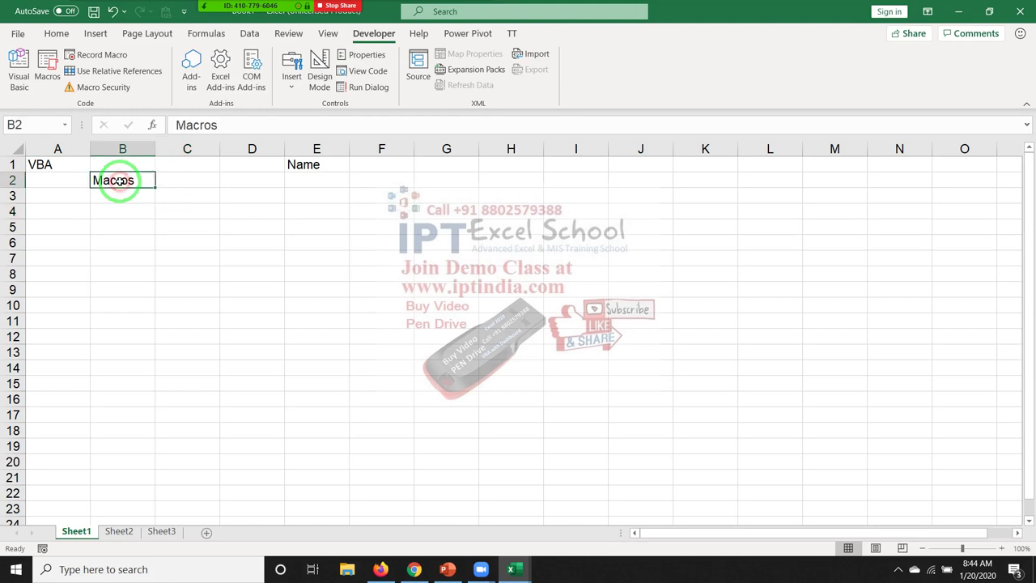
{"action": "left_click", "coordinate": [172, 211]}
{"action": "left_click", "coordinate": [17, 33]}
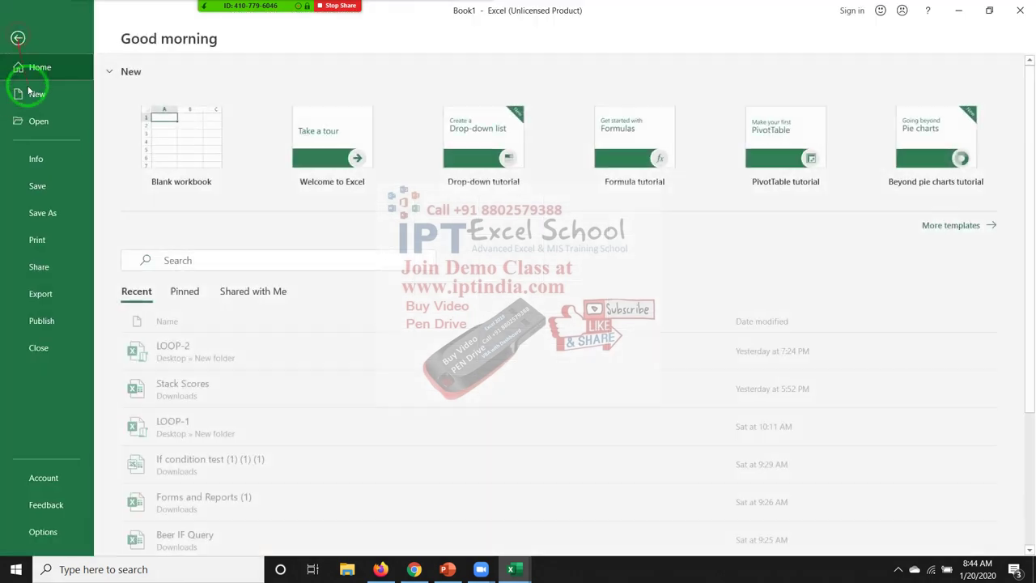
{"action": "left_click", "coordinate": [42, 123]}
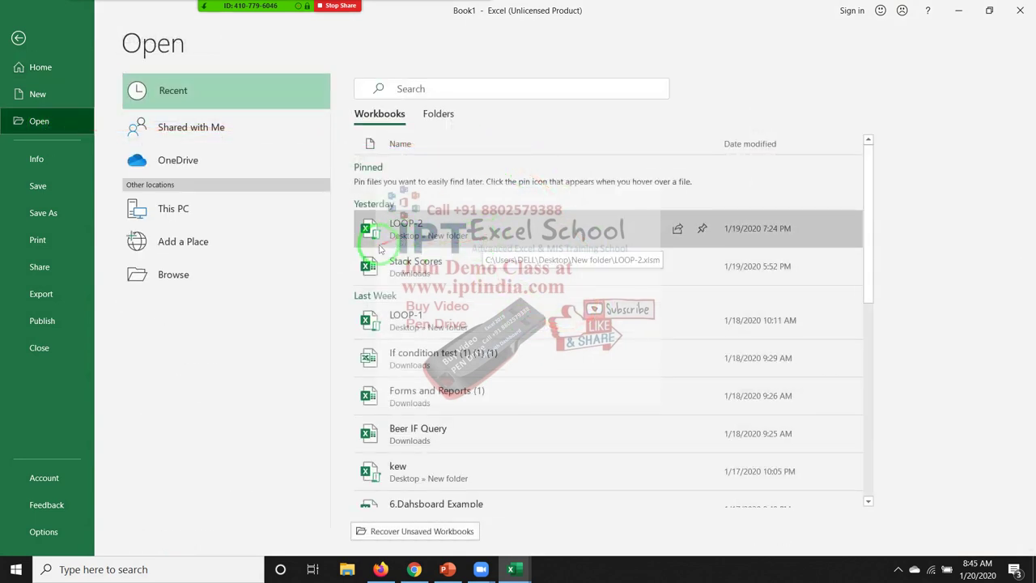
{"action": "key", "text": "Escape"}
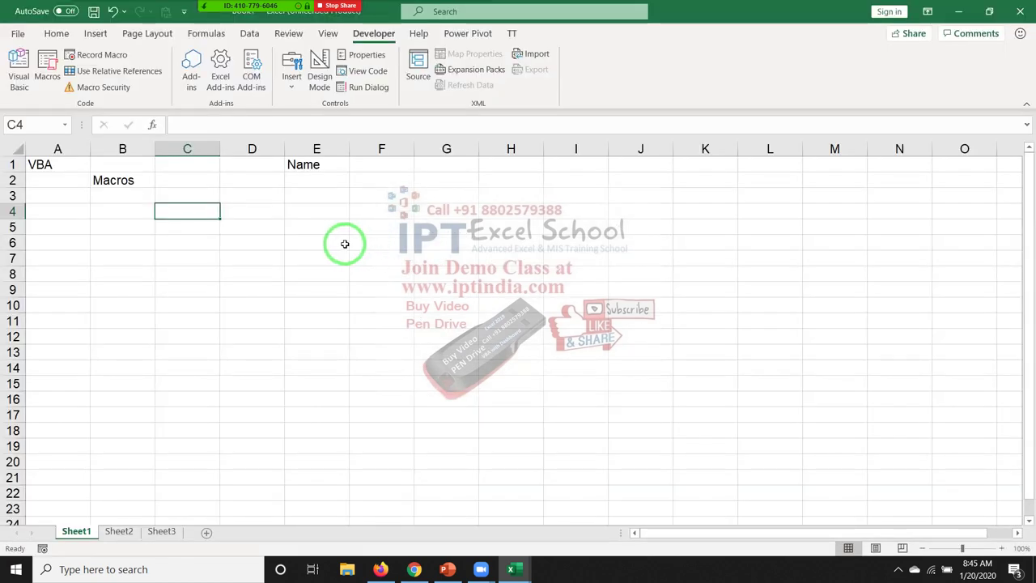
{"action": "left_click", "coordinate": [128, 180]}
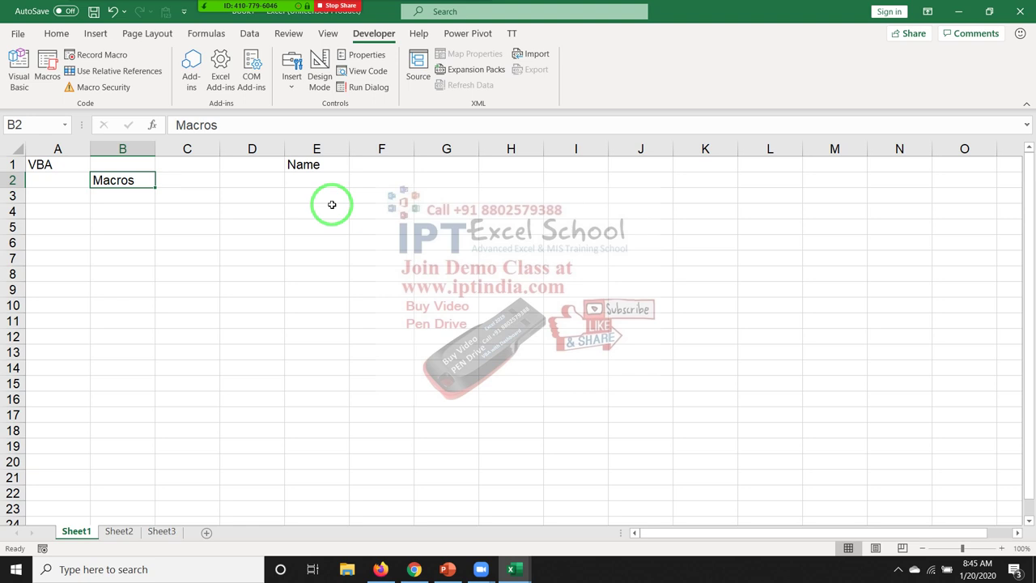
Step: Enter the label Function in cell B6
{"action": "key", "text": "Down"}
{"action": "key", "text": "Down"}
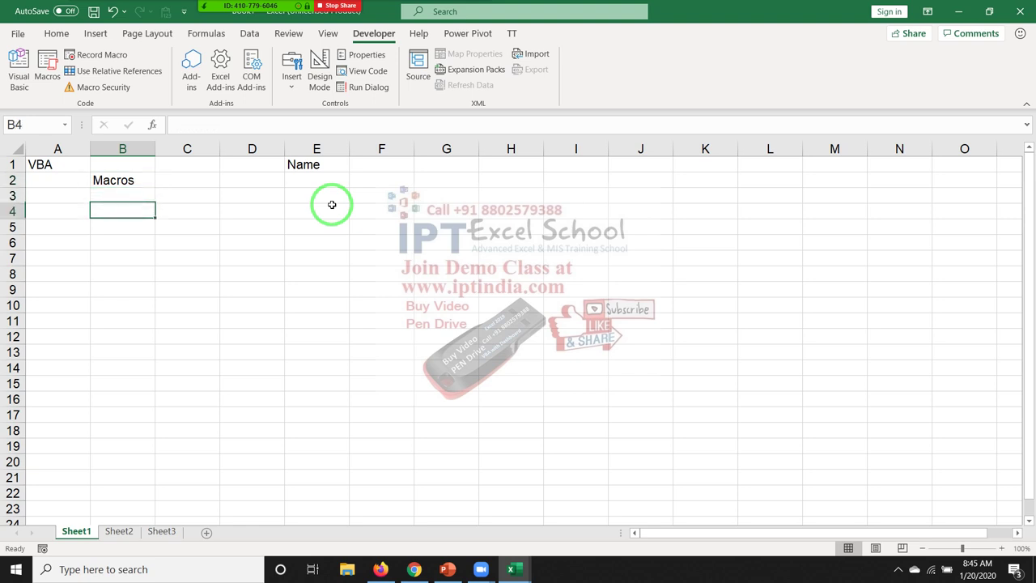
{"action": "key", "text": "Down"}
{"action": "key", "text": "Down"}
{"action": "type", "text": "Fun"}
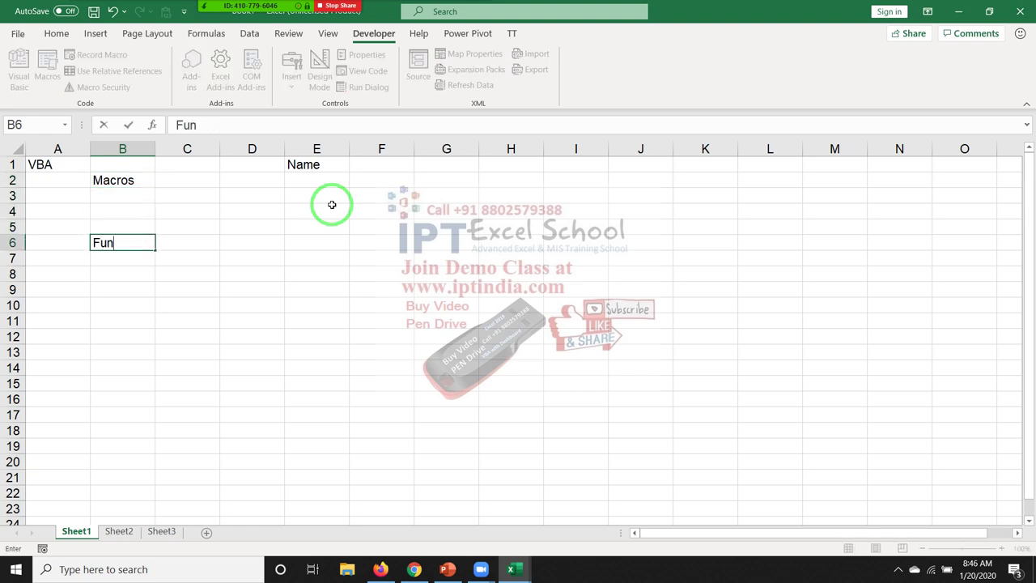
{"action": "type", "text": "ctio"}
{"action": "type", "text": "n"}
{"action": "key", "text": "Return"}
{"action": "key", "text": "Up"}
Step: Start a =vl formula in D6, then cancel it
{"action": "key", "text": "Right"}
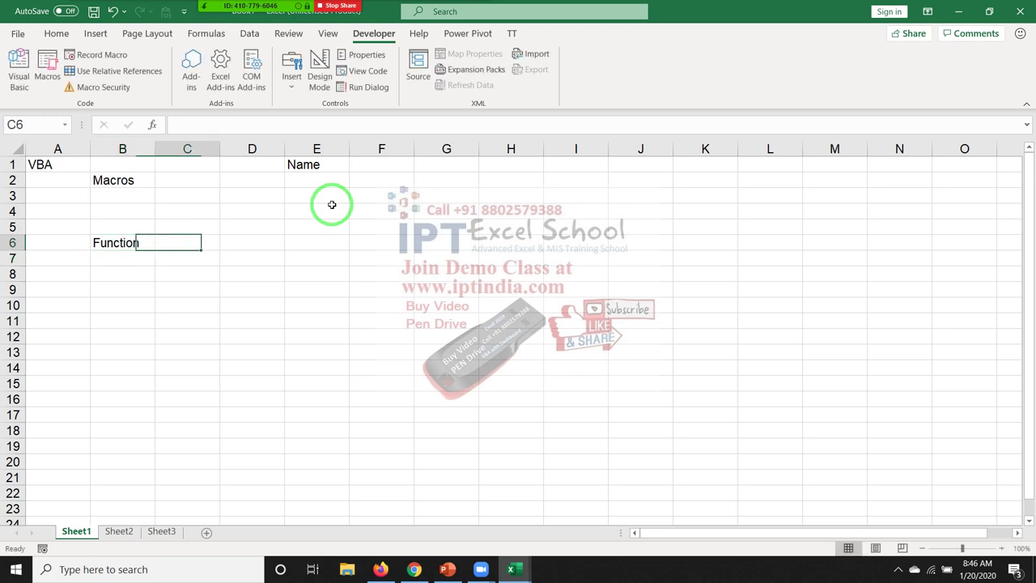
{"action": "key", "text": "Right"}
{"action": "type", "text": "="}
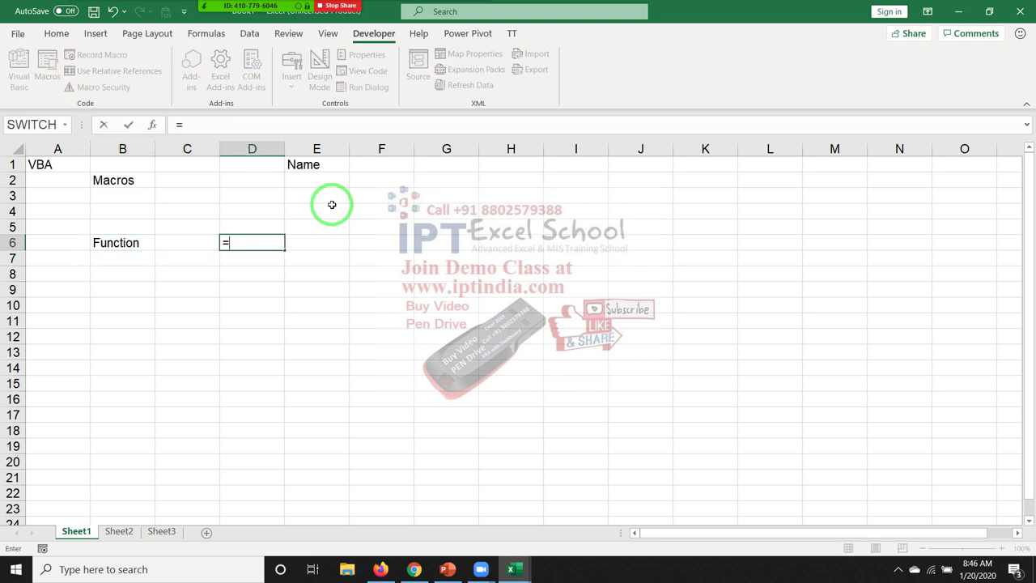
{"action": "type", "text": "vl"}
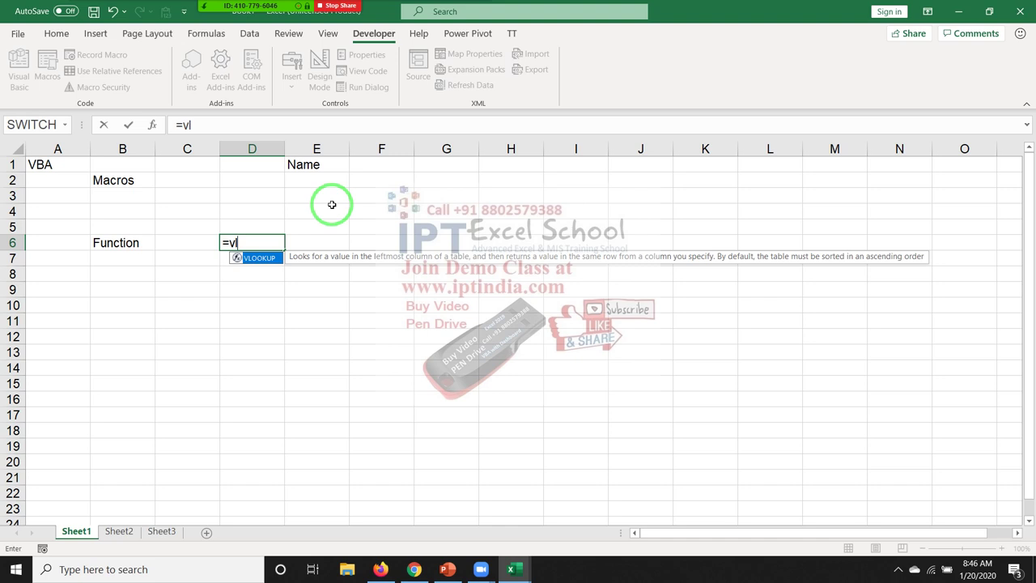
{"action": "key", "text": "Escape"}
{"action": "key", "text": "Escape"}
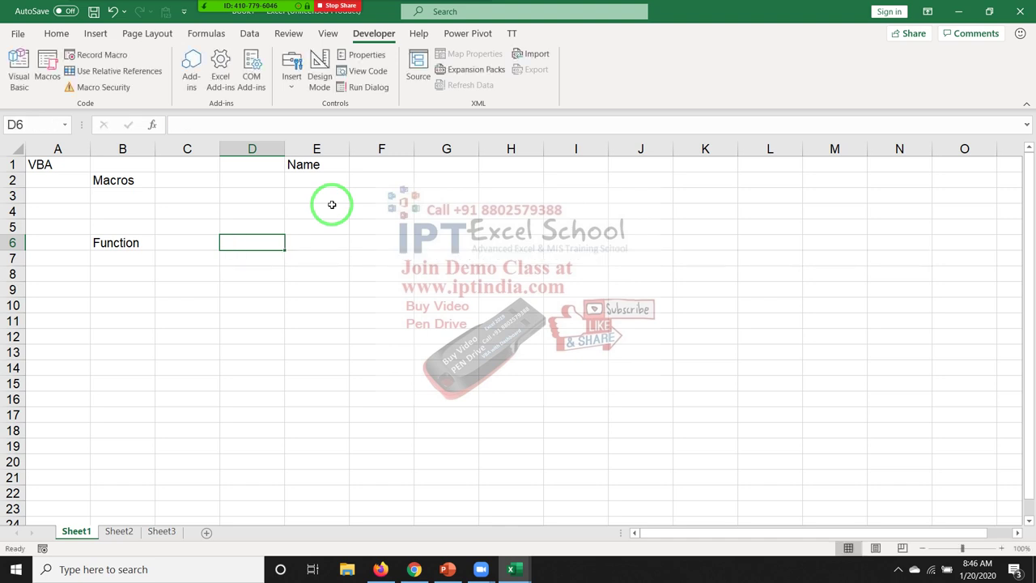
{"action": "key", "text": "Left"}
{"action": "key", "text": "Left"}
{"action": "key", "text": "Left"}
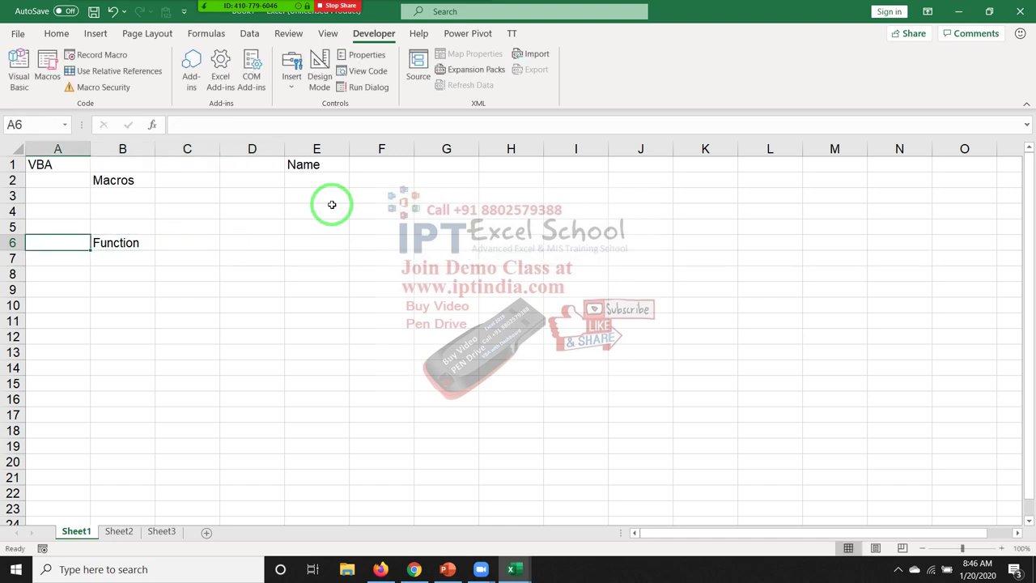
Step: Enter the label UserForm in cell B10
{"action": "key", "text": "Right"}
{"action": "key", "text": "Down"}
{"action": "key", "text": "Down"}
{"action": "key", "text": "Down"}
{"action": "key", "text": "Down"}
{"action": "key", "text": "Down"}
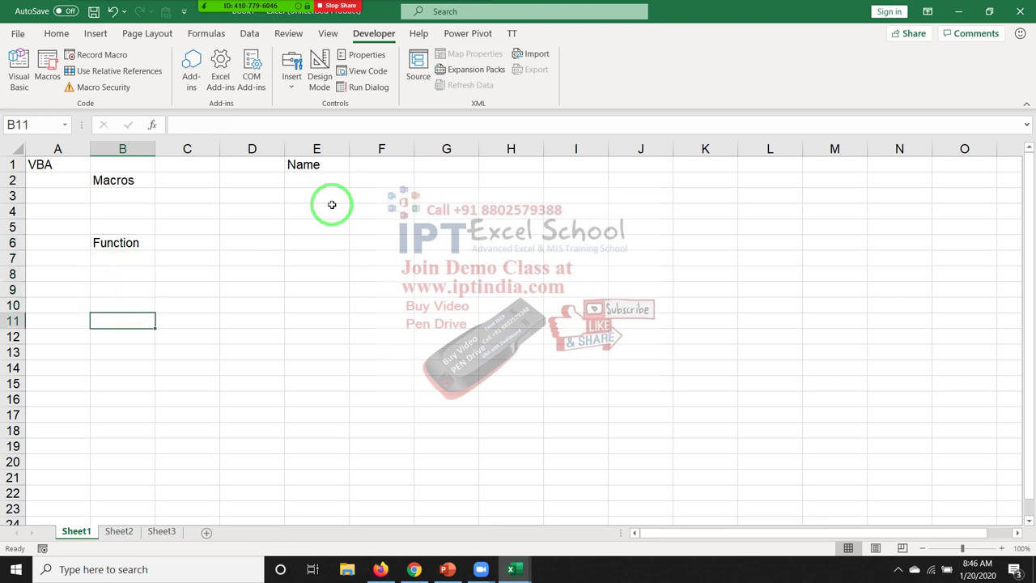
{"action": "key", "text": "Up"}
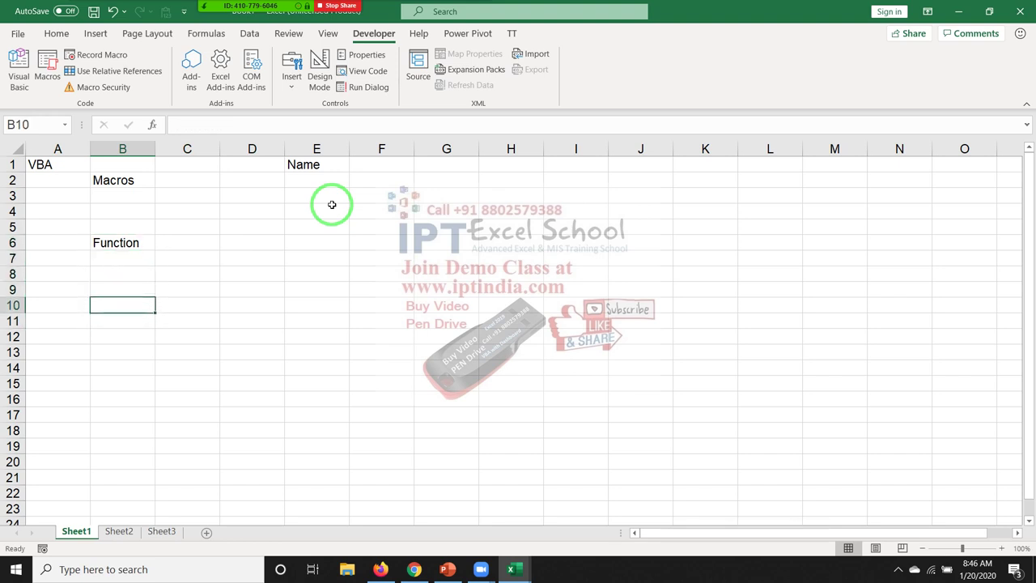
{"action": "type", "text": "UserF"}
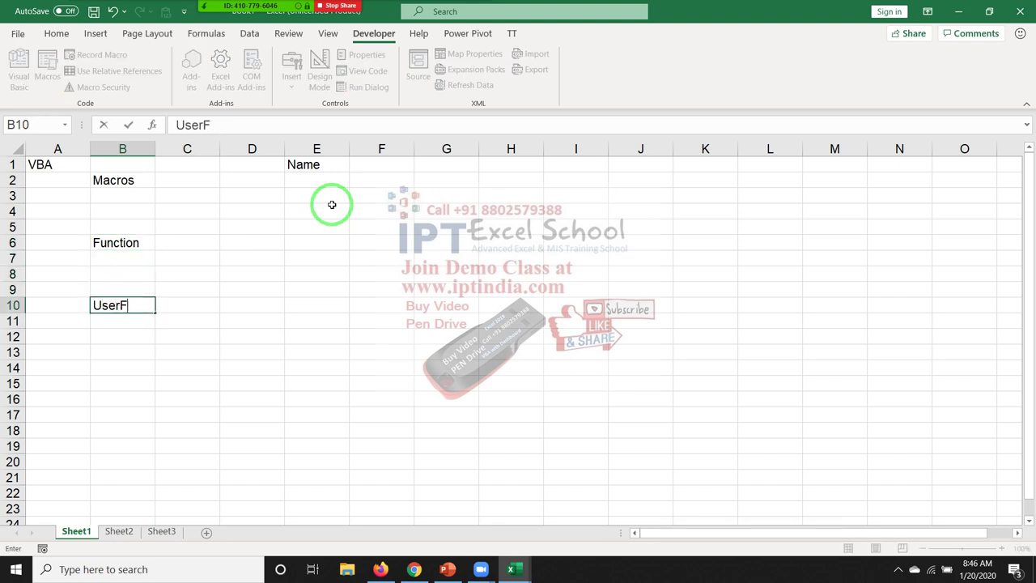
{"action": "type", "text": "m"}
{"action": "key", "text": "Return"}
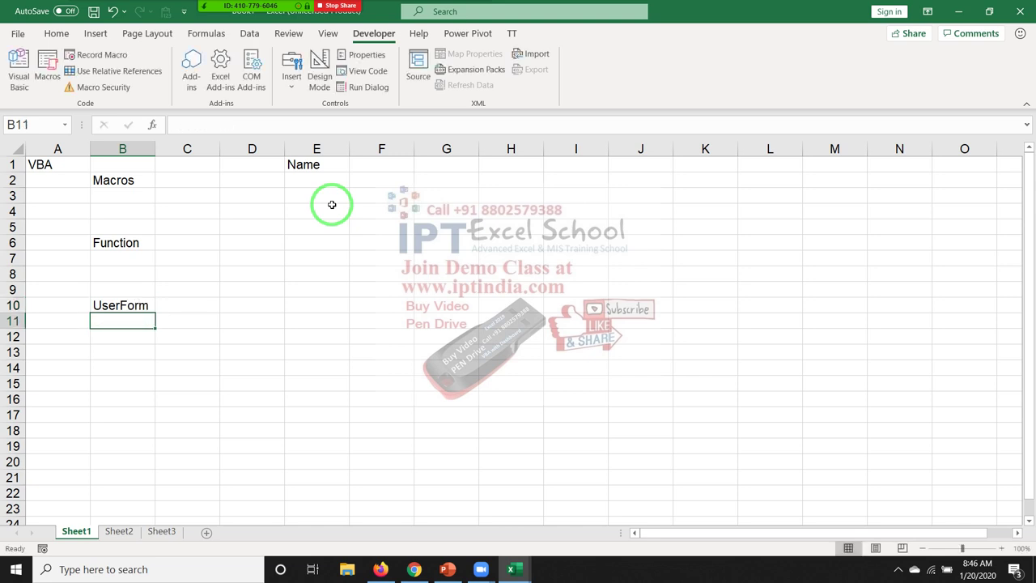
Step: Open the Visual Basic editor, switch back to Excel and select cell D6
{"action": "left_click", "coordinate": [18, 81]}
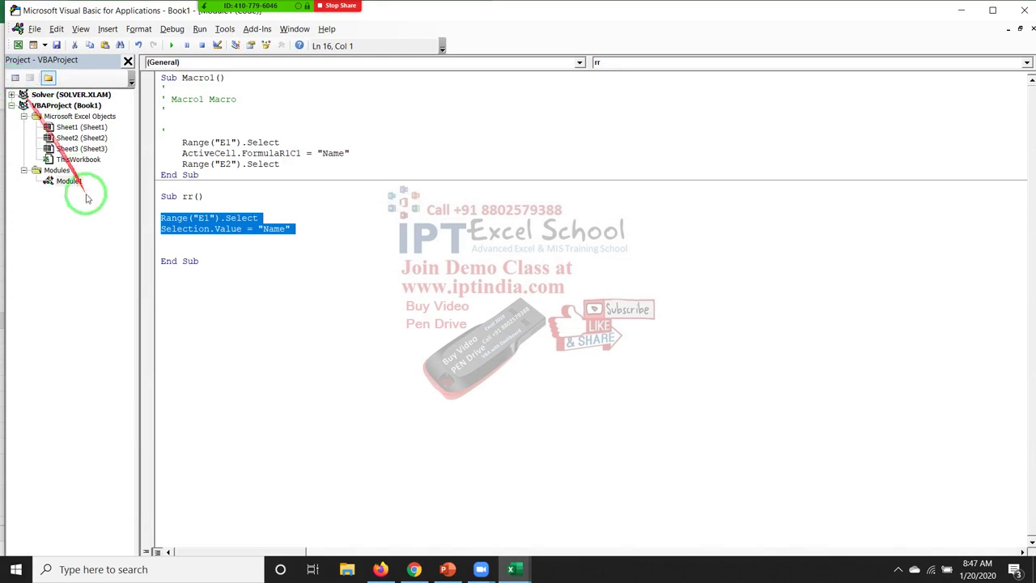
{"action": "key", "text": "alt+F11"}
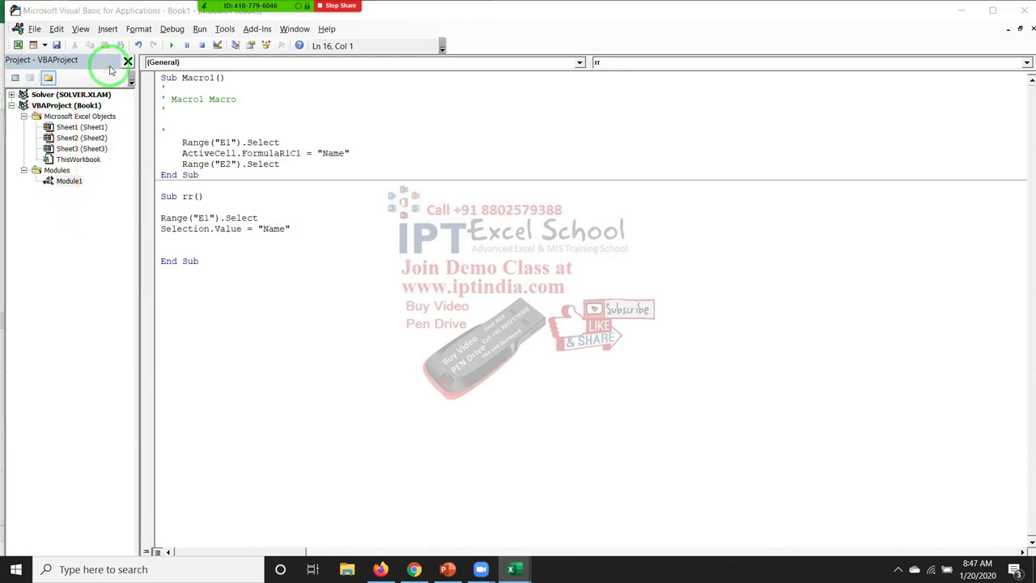
{"action": "left_click", "coordinate": [252, 241]}
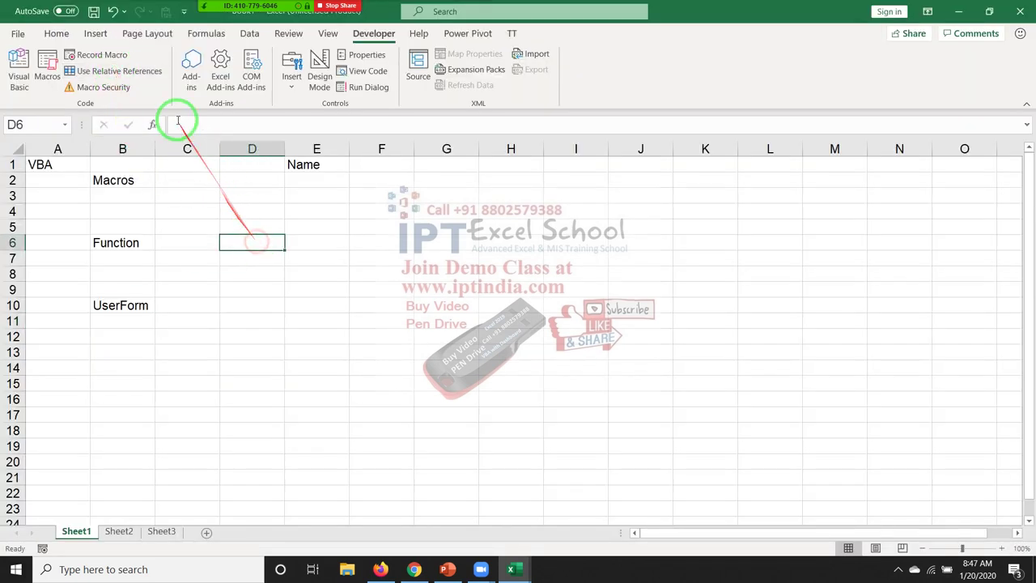
Step: Open the Create PivotTable dialog from the Insert tab and reposition it
{"action": "left_click", "coordinate": [95, 36]}
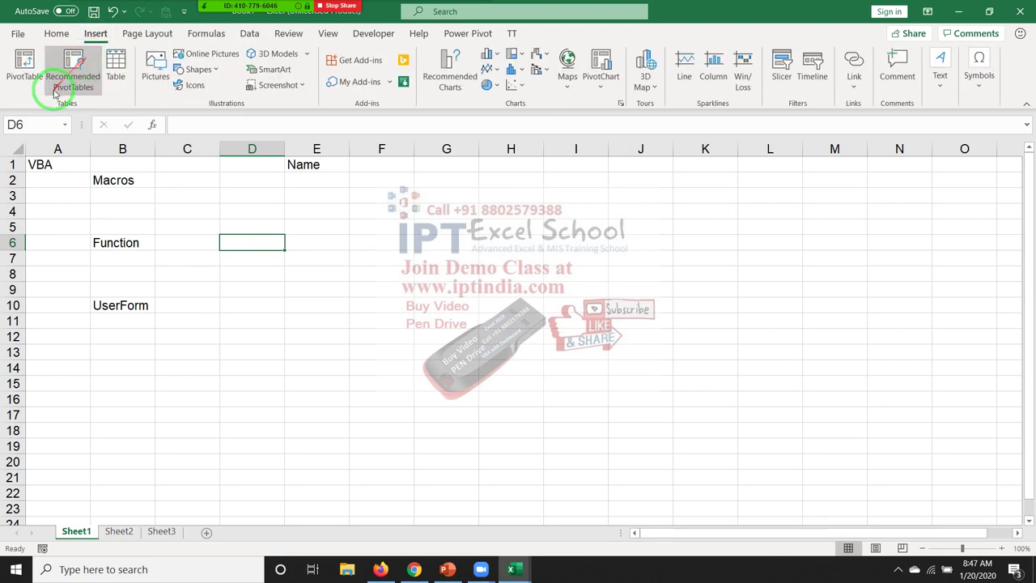
{"action": "left_click", "coordinate": [34, 79]}
{"action": "left_click_drag", "start_coordinate": [312, 138], "coordinate": [430, 138]}
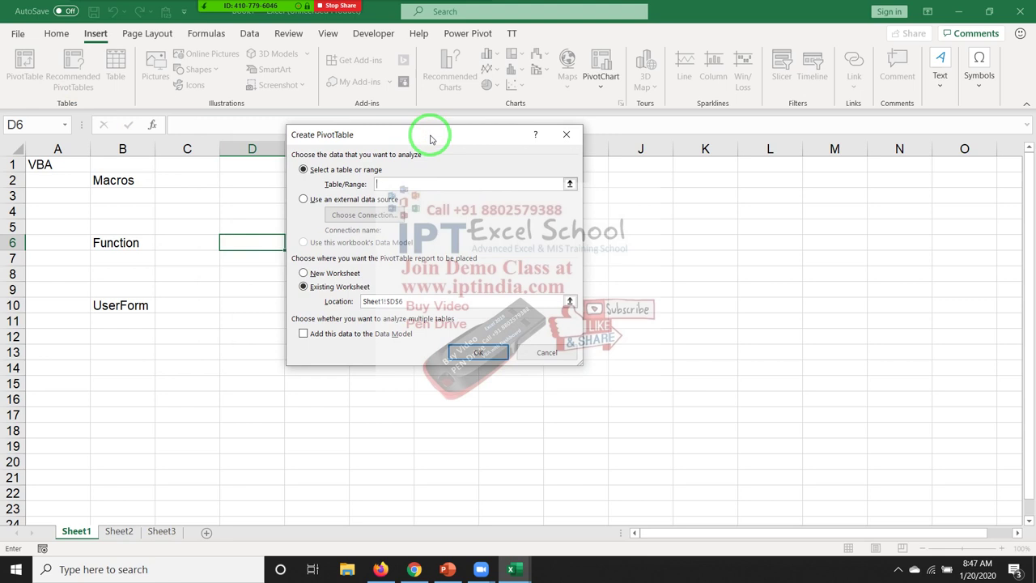
{"action": "left_click_drag", "start_coordinate": [427, 139], "coordinate": [417, 139]}
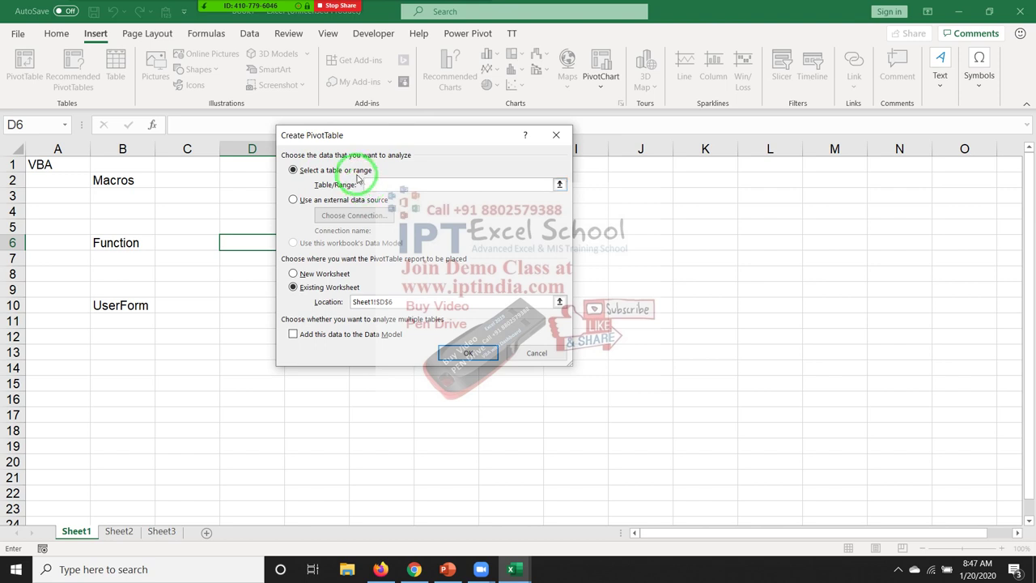
{"action": "left_click_drag", "start_coordinate": [365, 189], "coordinate": [335, 277]}
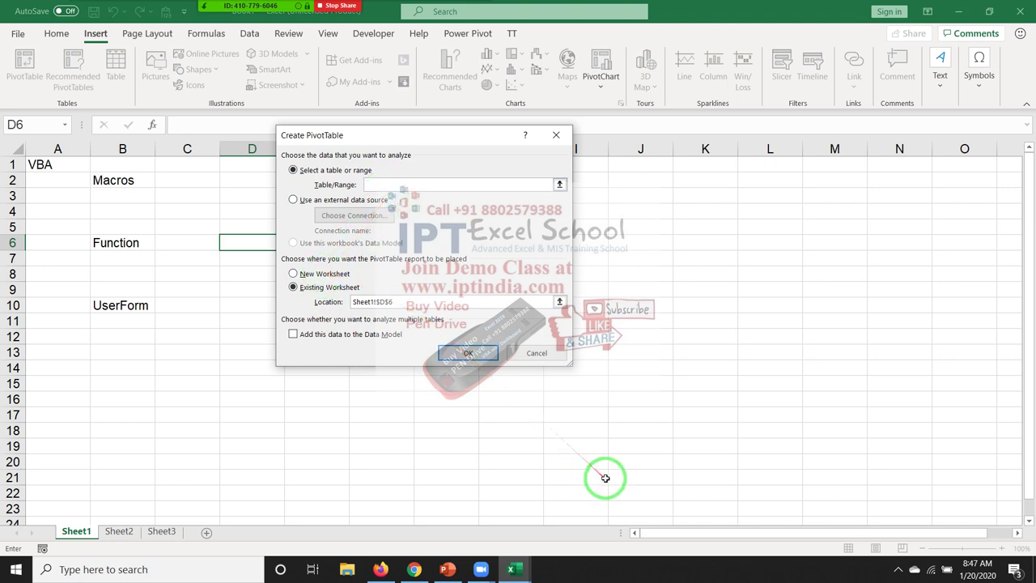
Step: Toggle between table/range and external data source, then close the dialog without creating a PivotTable
{"action": "left_click", "coordinate": [293, 200]}
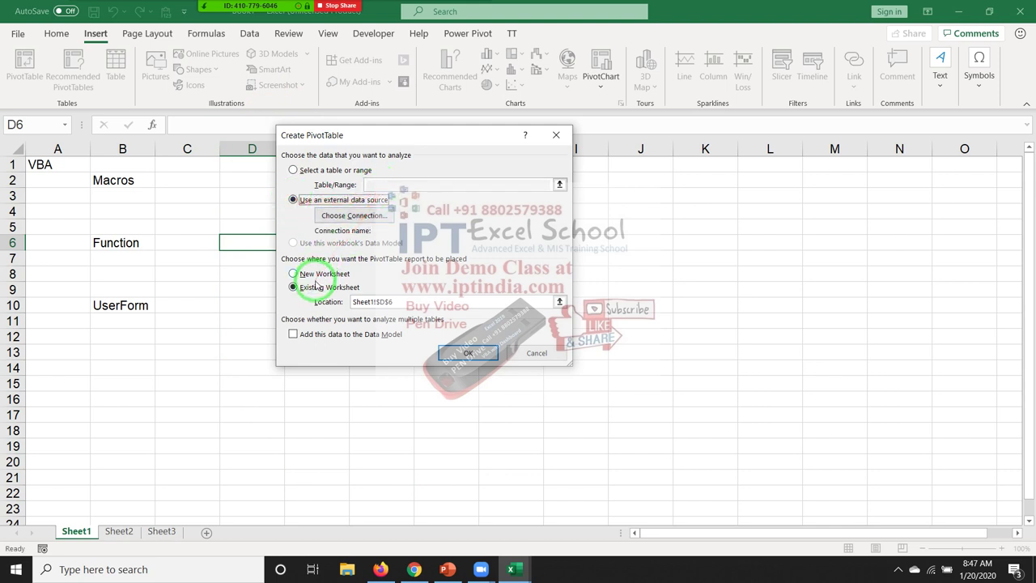
{"action": "left_click", "coordinate": [293, 170]}
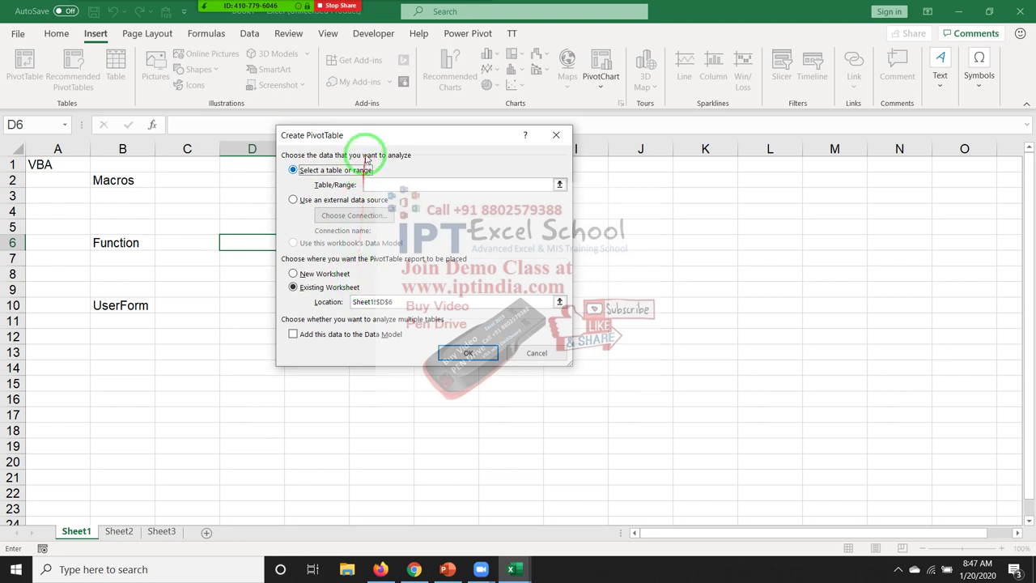
{"action": "left_click_drag", "start_coordinate": [369, 131], "coordinate": [288, 141]}
{"action": "left_click", "coordinate": [225, 209]}
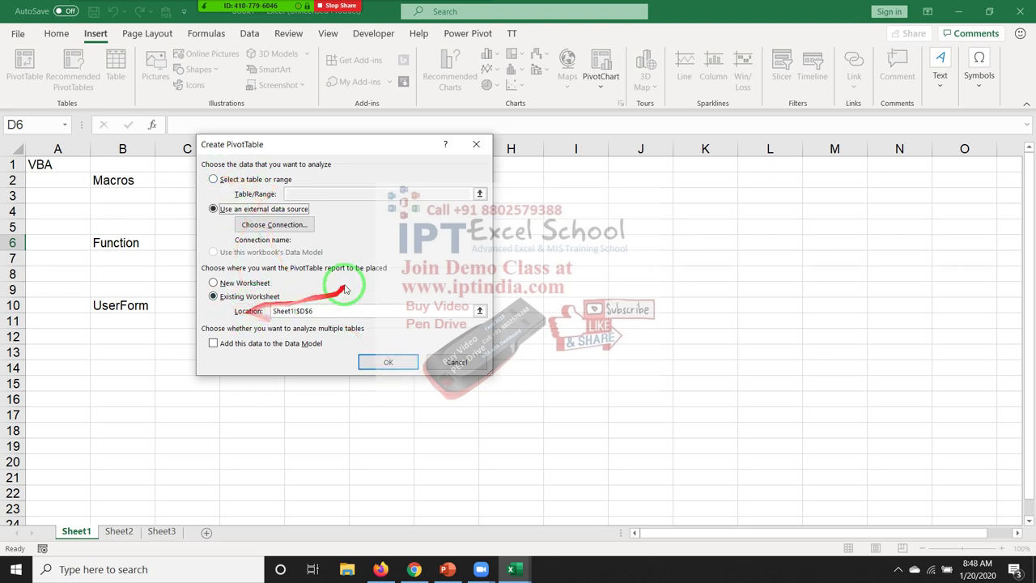
{"action": "left_click_drag", "start_coordinate": [370, 144], "coordinate": [446, 156]}
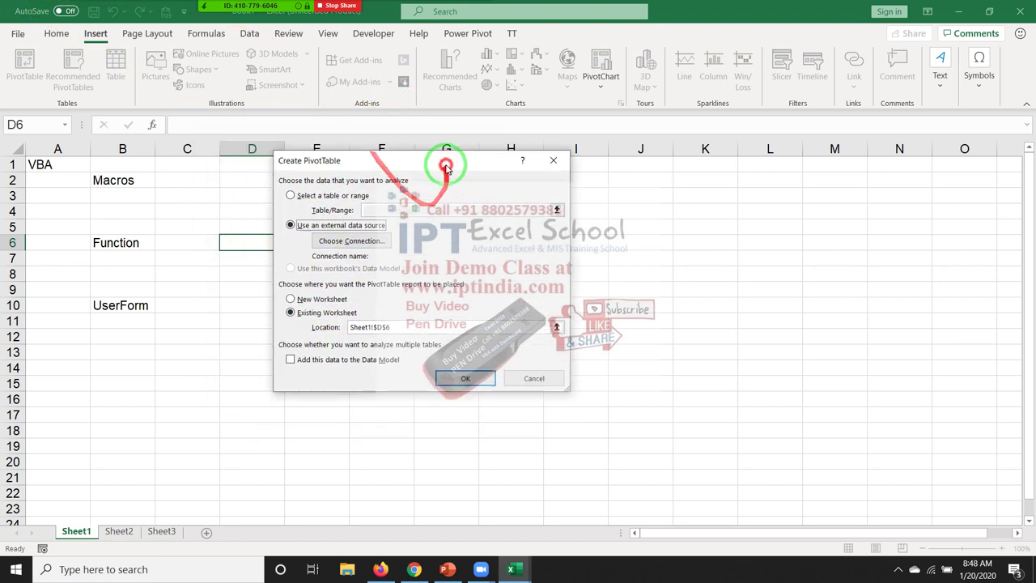
{"action": "left_click", "coordinate": [551, 156]}
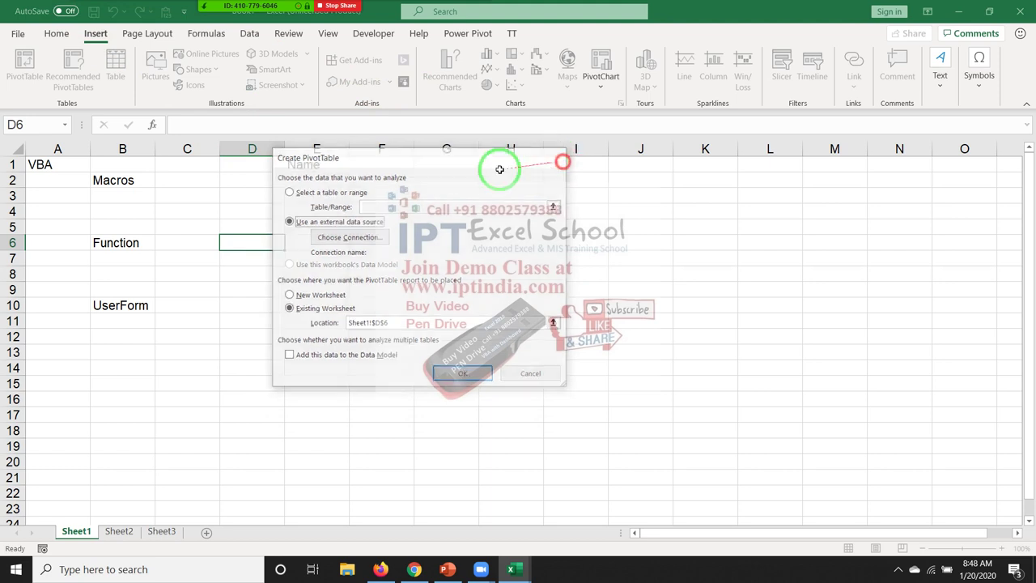
Step: Open Format Cells for F3 on the Alignment tab, then close the dialog
{"action": "right_click", "coordinate": [392, 202]}
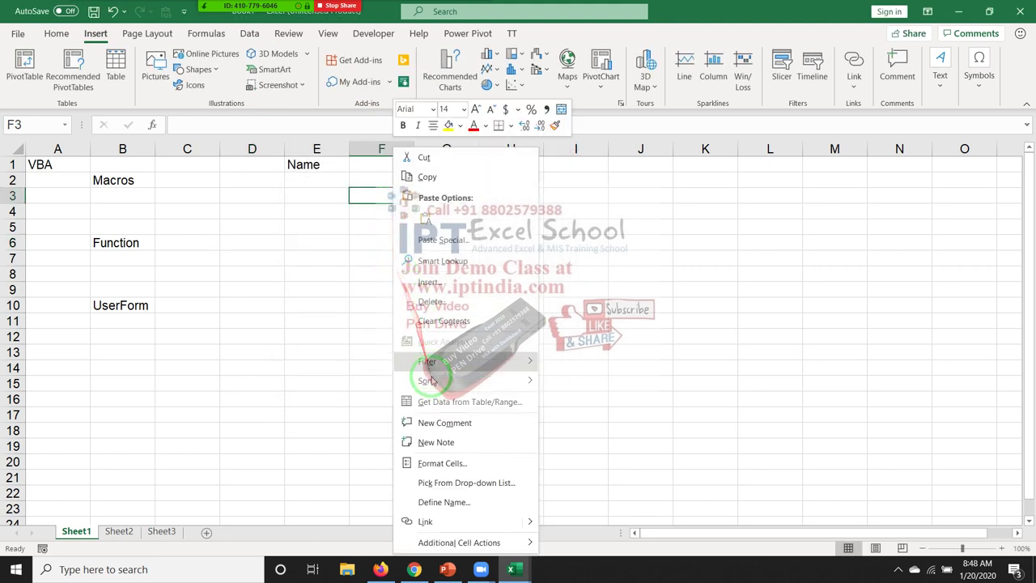
{"action": "left_click", "coordinate": [453, 463]}
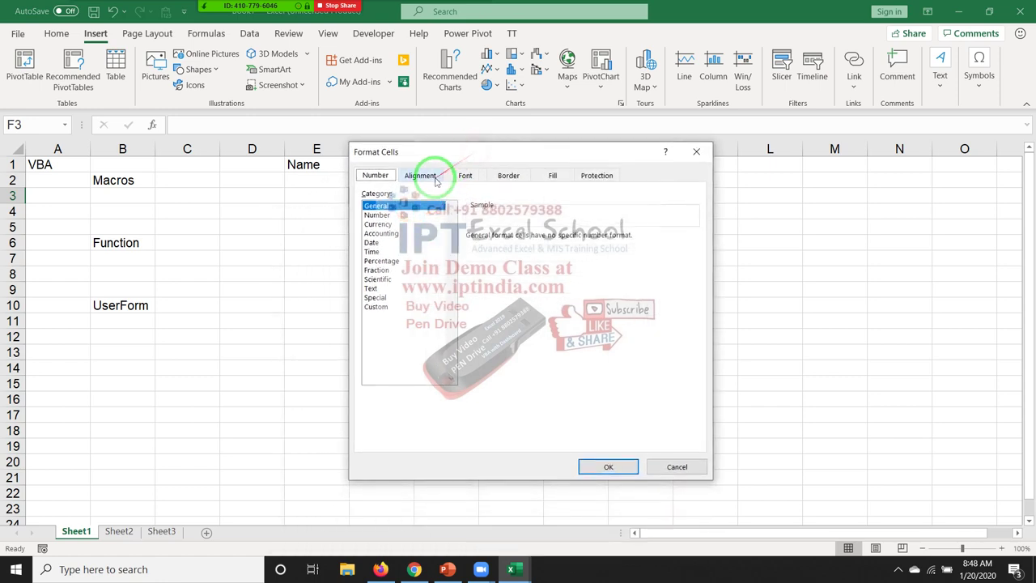
{"action": "left_click", "coordinate": [420, 175]}
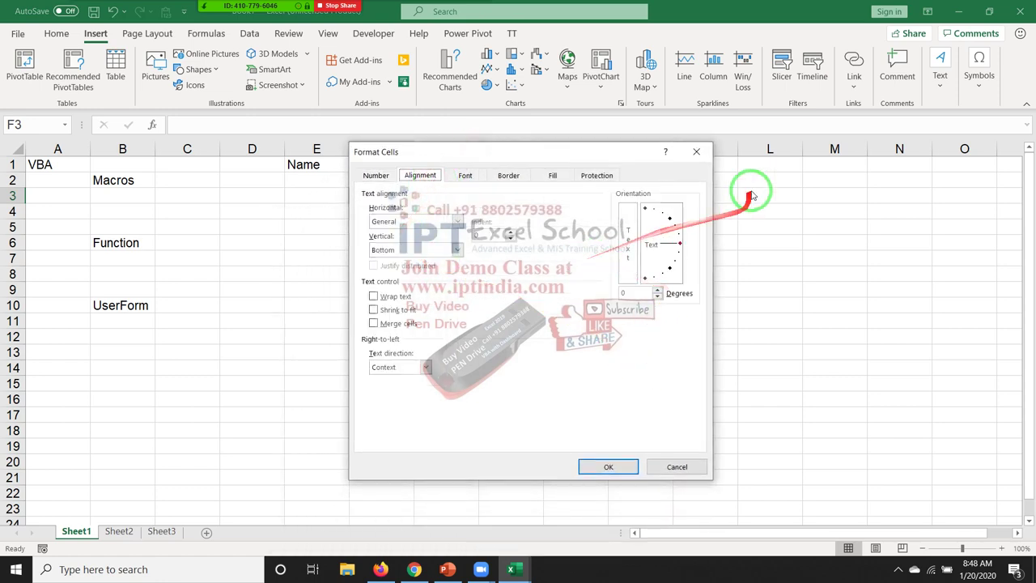
{"action": "left_click", "coordinate": [706, 162]}
Step: Insert a new UserForm in the VBA editor and test-run the blank form
{"action": "key", "text": "alt+F11"}
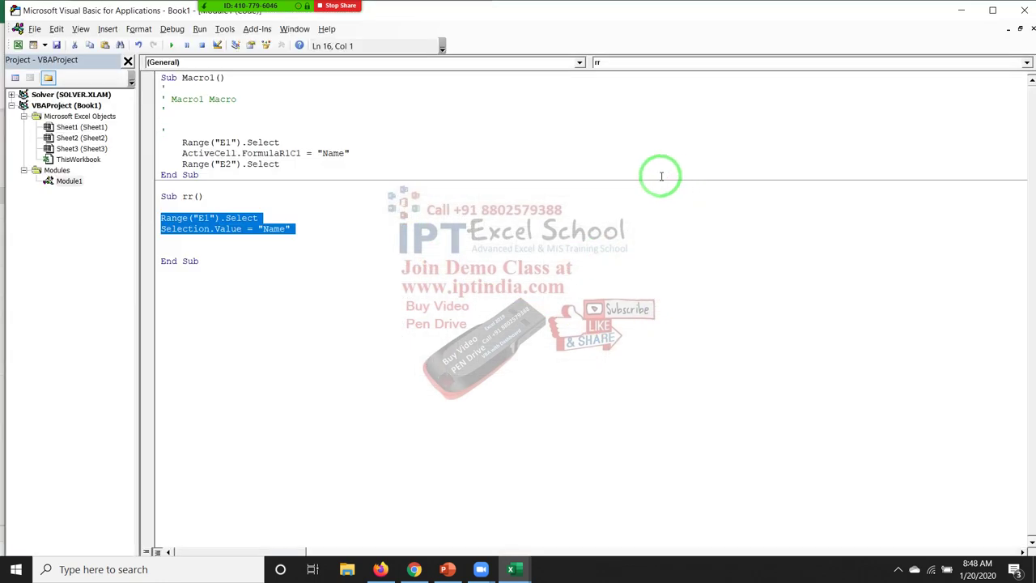
{"action": "left_click", "coordinate": [107, 28]}
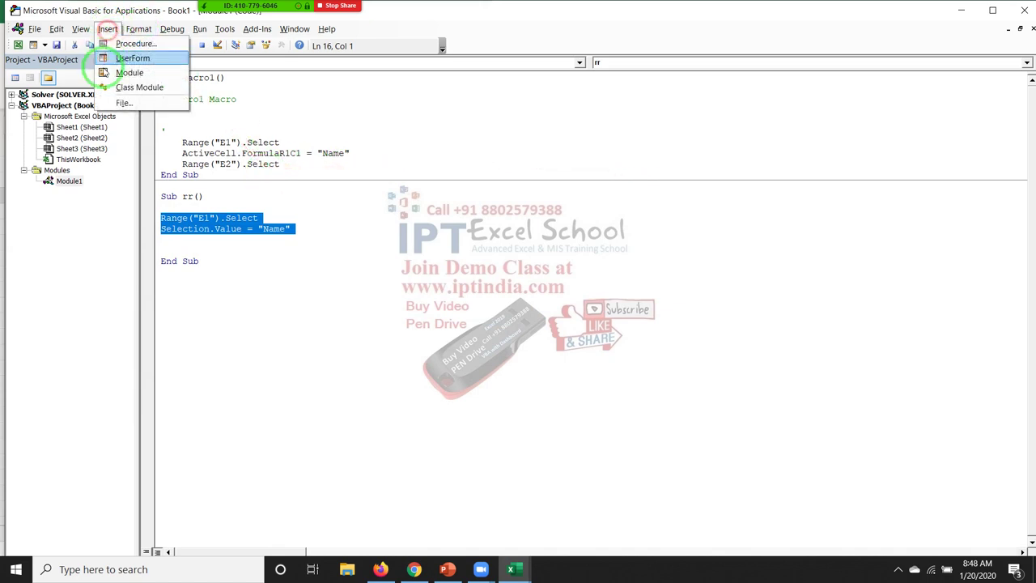
{"action": "left_click", "coordinate": [132, 57]}
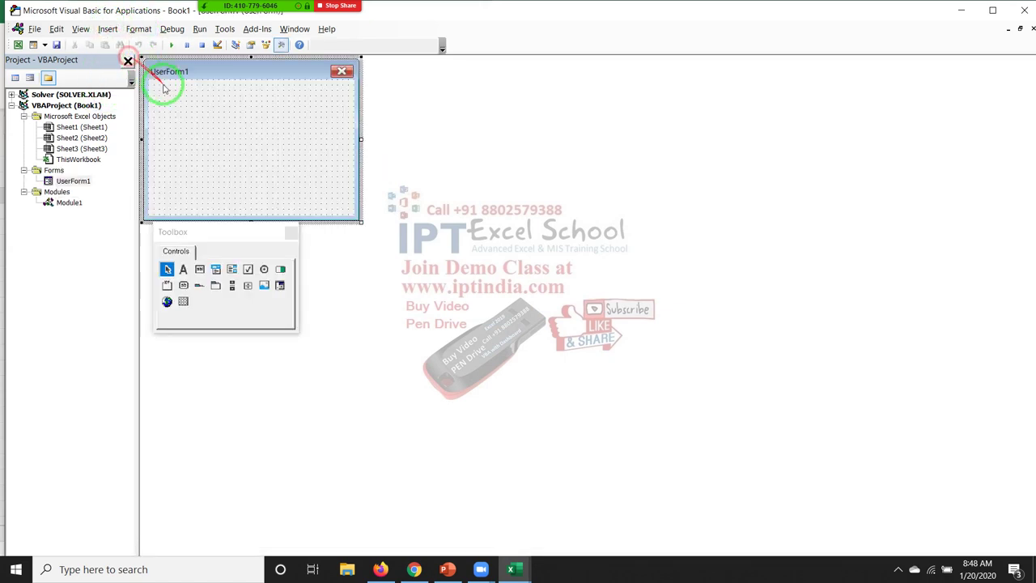
{"action": "left_click", "coordinate": [170, 45]}
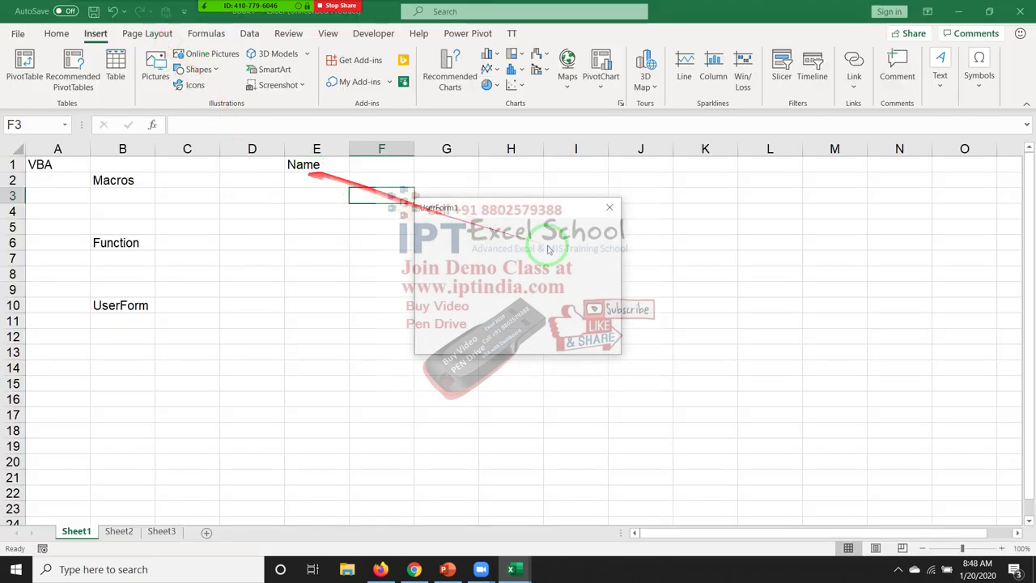
{"action": "left_click", "coordinate": [607, 209]}
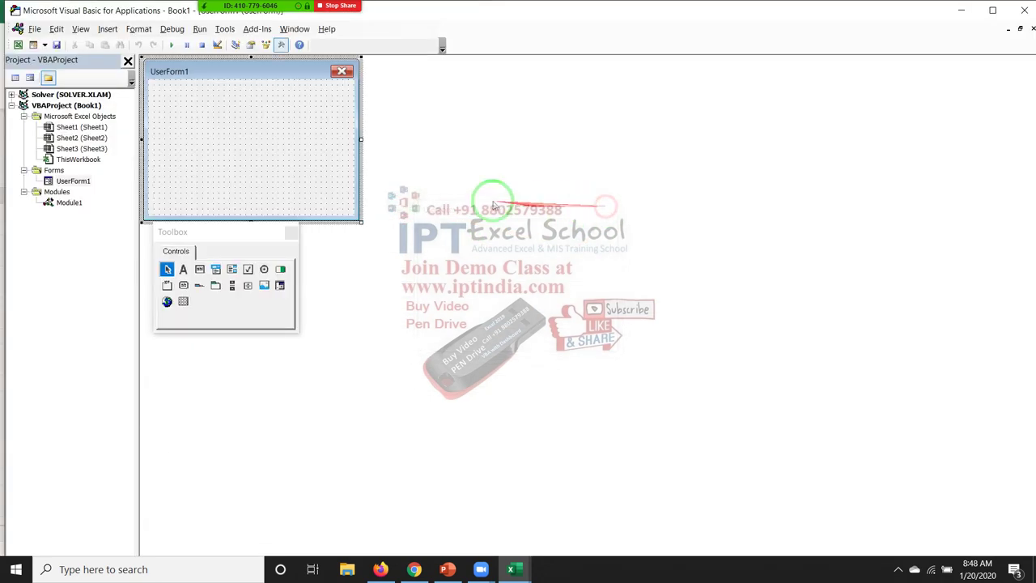
Step: Draw a text box and a command button on UserForm1, test-run it, and return to Excel
{"action": "left_click", "coordinate": [199, 273]}
{"action": "left_click_drag", "start_coordinate": [202, 103], "coordinate": [290, 122]}
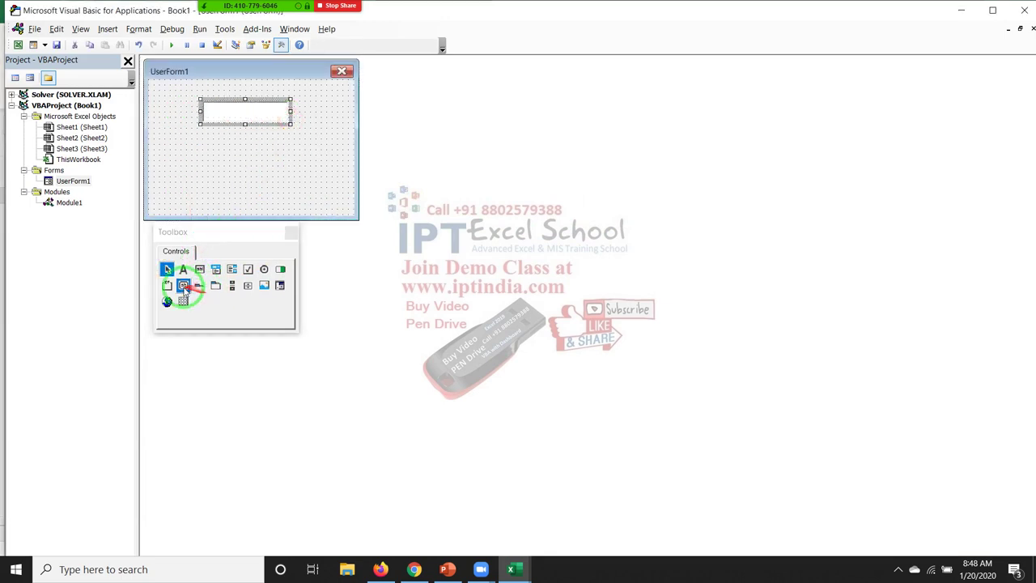
{"action": "left_click_drag", "start_coordinate": [206, 153], "coordinate": [284, 172]}
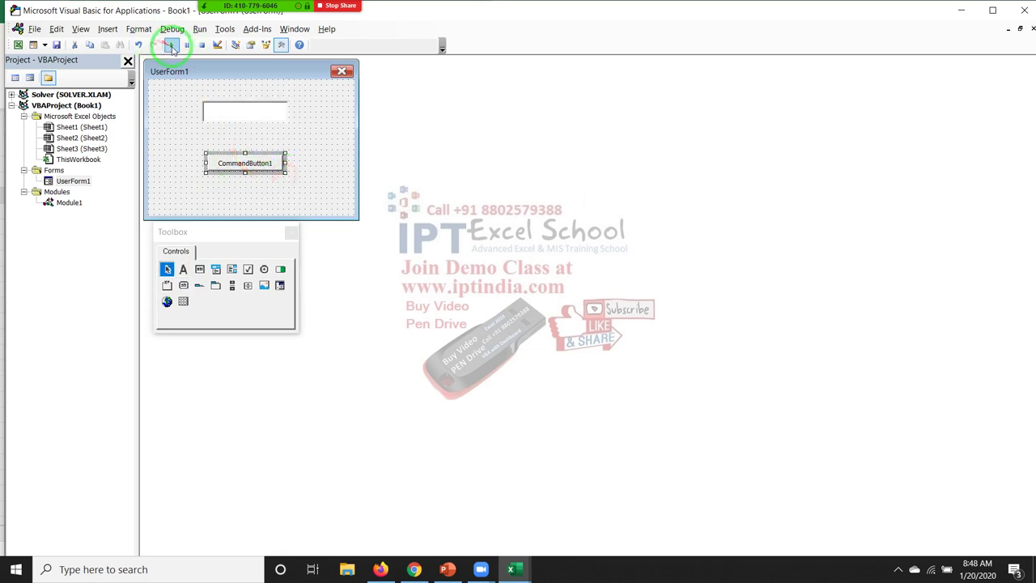
{"action": "left_click", "coordinate": [171, 44]}
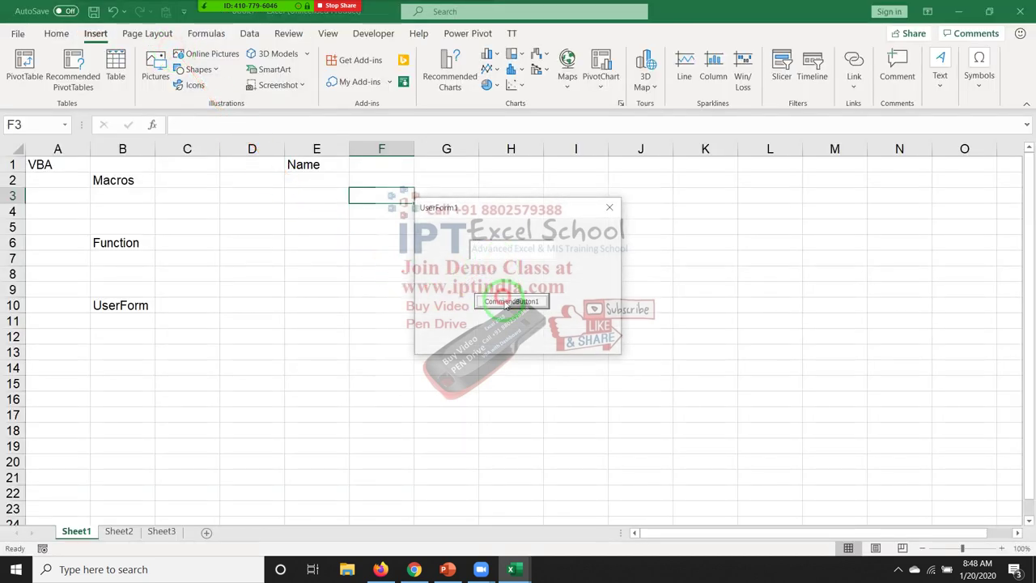
{"action": "left_click", "coordinate": [609, 207]}
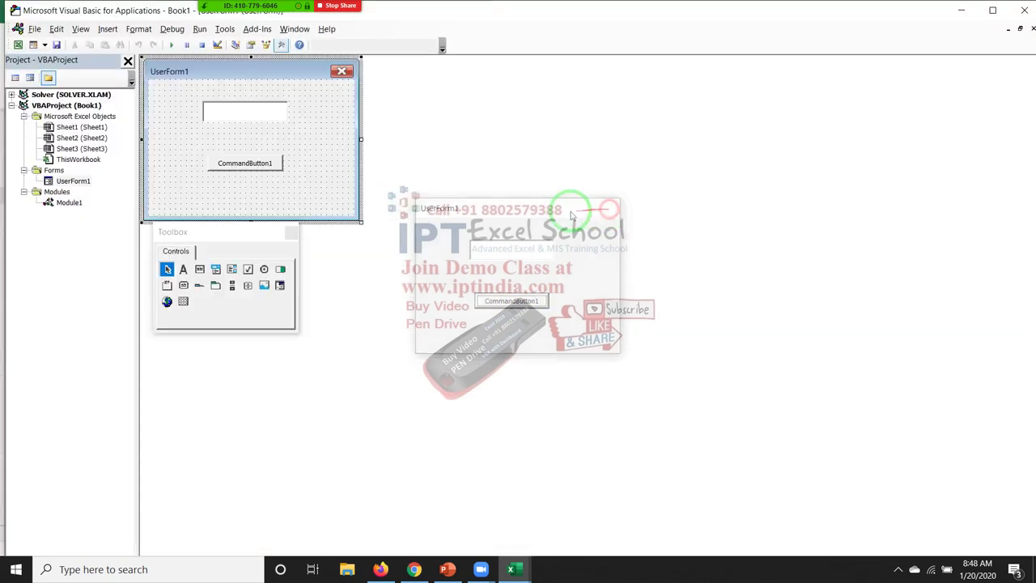
{"action": "key", "text": "alt+Tab"}
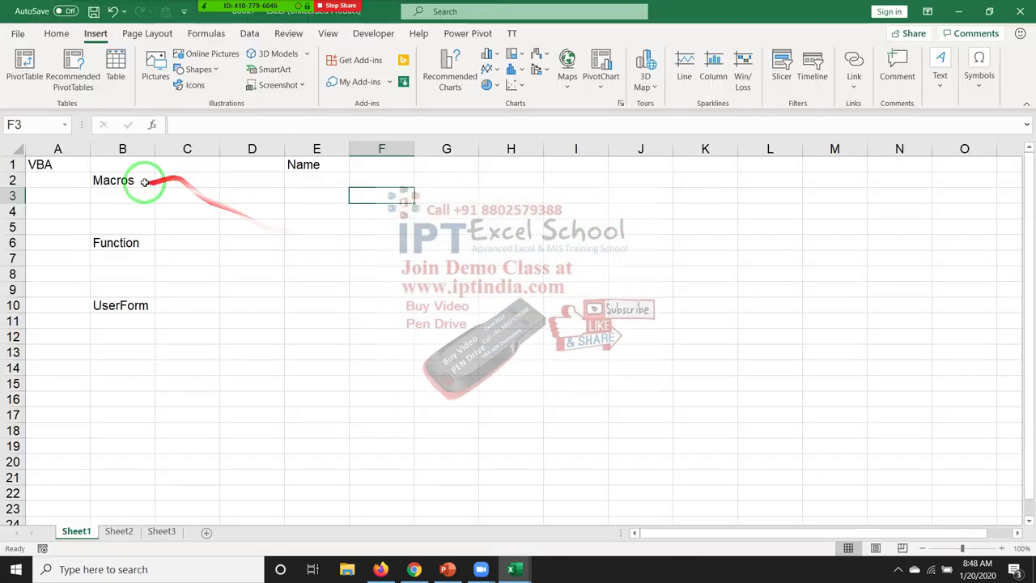
{"action": "left_click", "coordinate": [135, 182]}
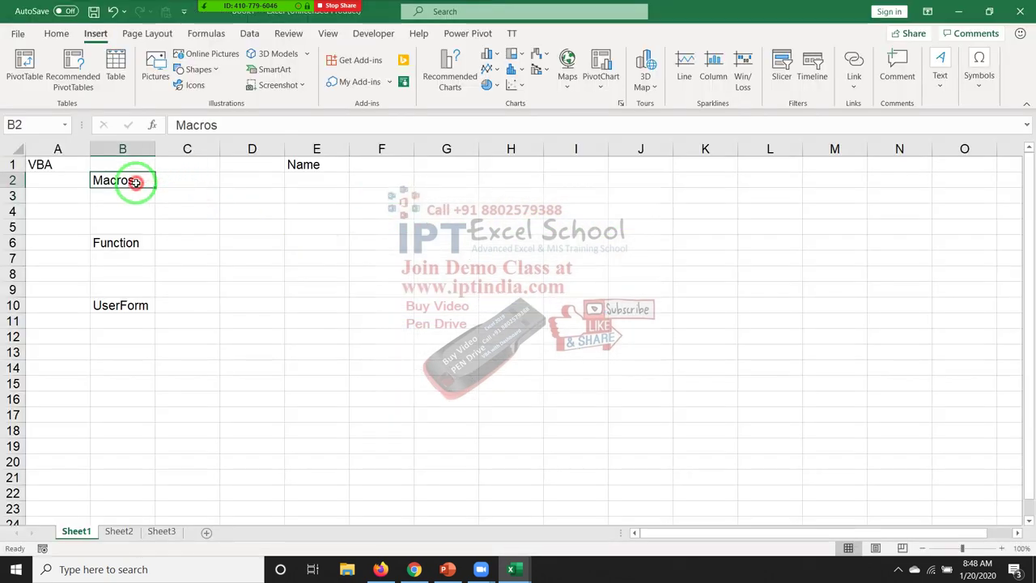
{"action": "left_click", "coordinate": [139, 244]}
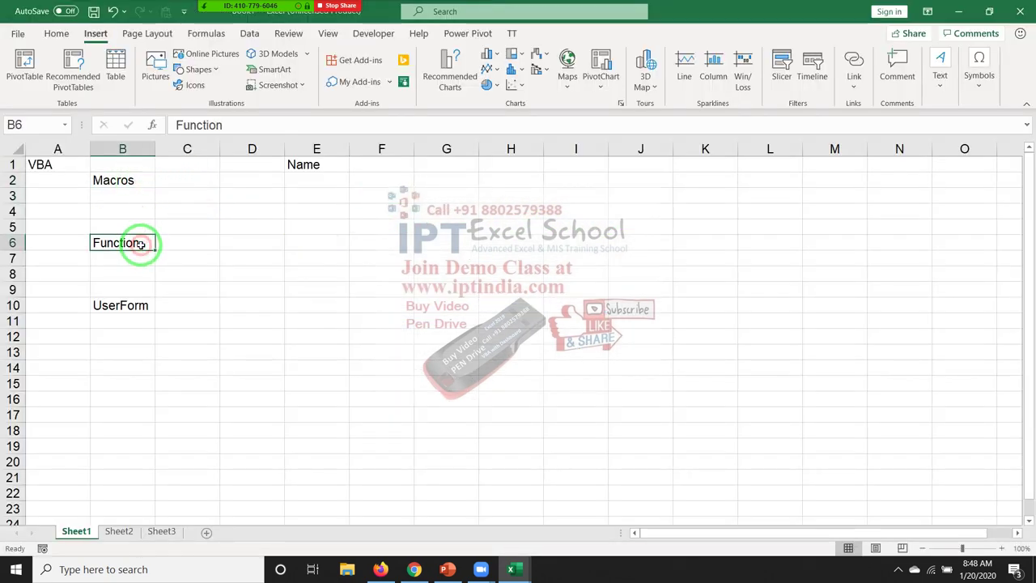
{"action": "left_click", "coordinate": [136, 307]}
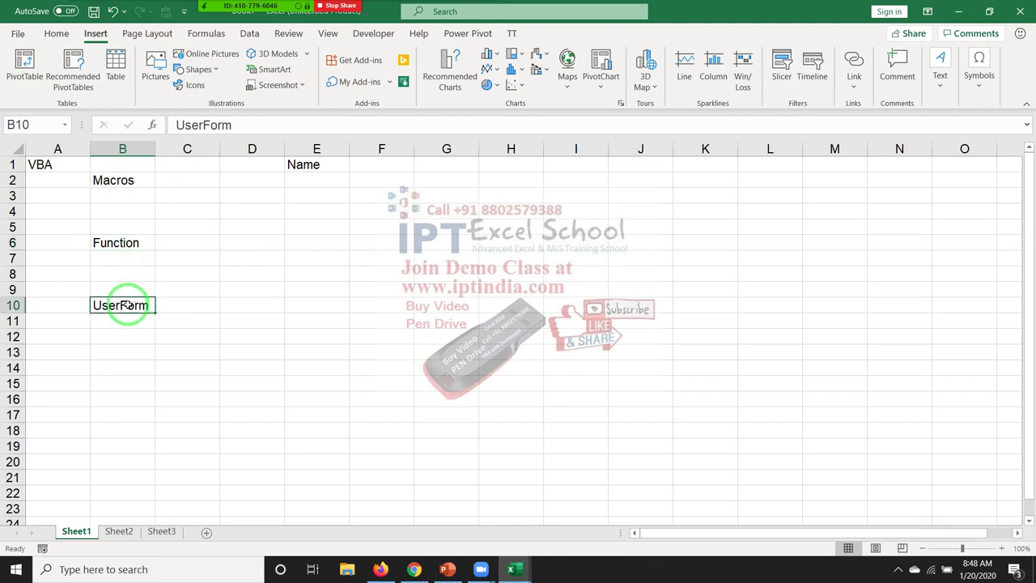
{"action": "left_click", "coordinate": [51, 166]}
{"action": "left_click_drag", "start_coordinate": [94, 179], "coordinate": [166, 195]}
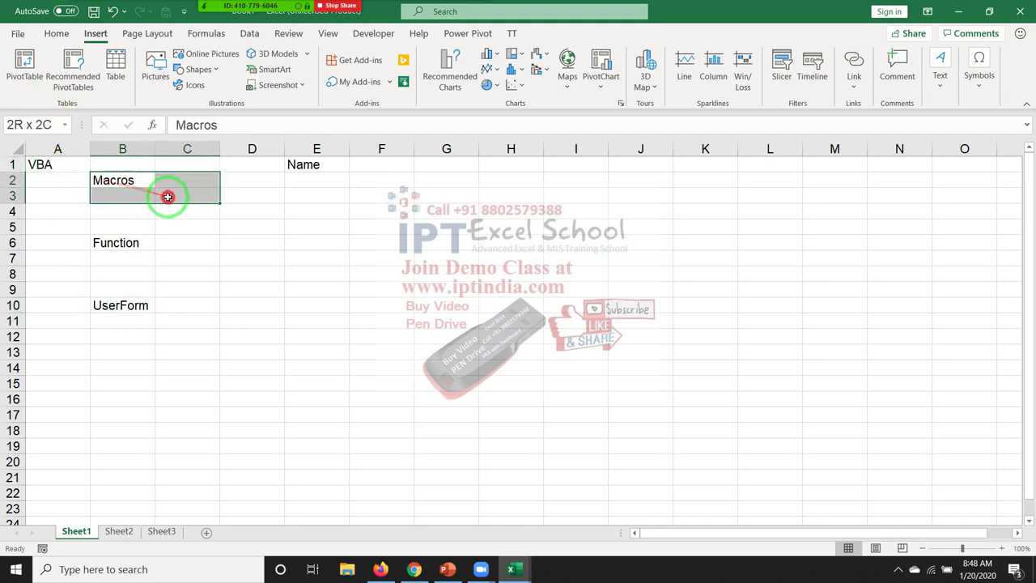
{"action": "left_click", "coordinate": [139, 247]}
{"action": "left_click_drag", "start_coordinate": [139, 247], "coordinate": [182, 270]}
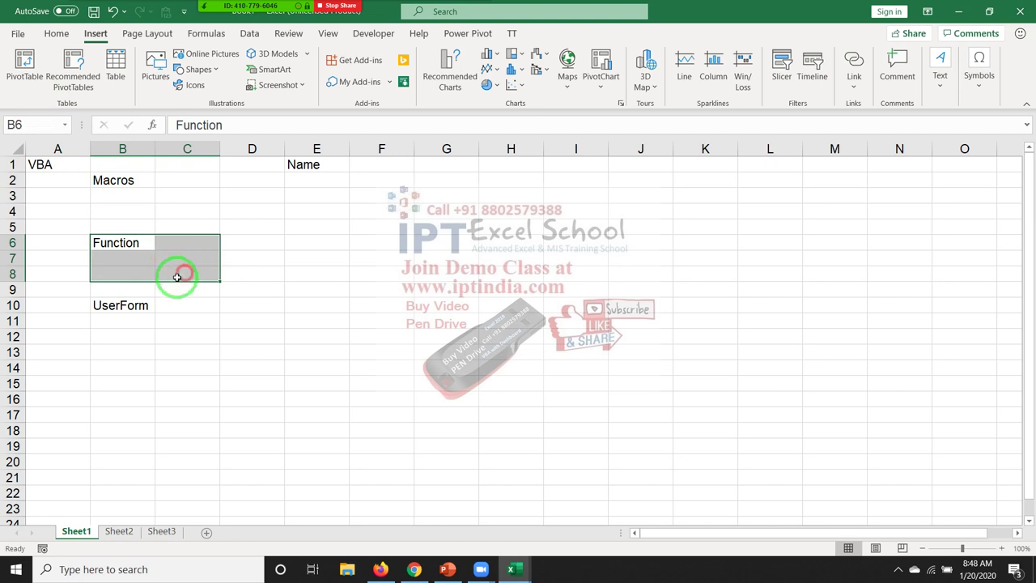
{"action": "left_click_drag", "start_coordinate": [139, 307], "coordinate": [171, 329]}
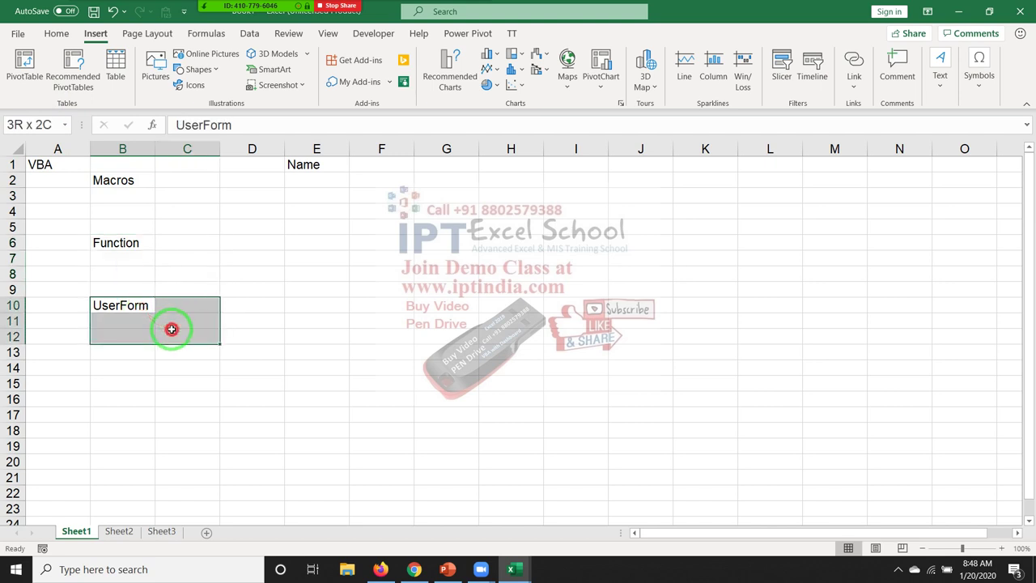
{"action": "left_click_drag", "start_coordinate": [122, 307], "coordinate": [113, 183]}
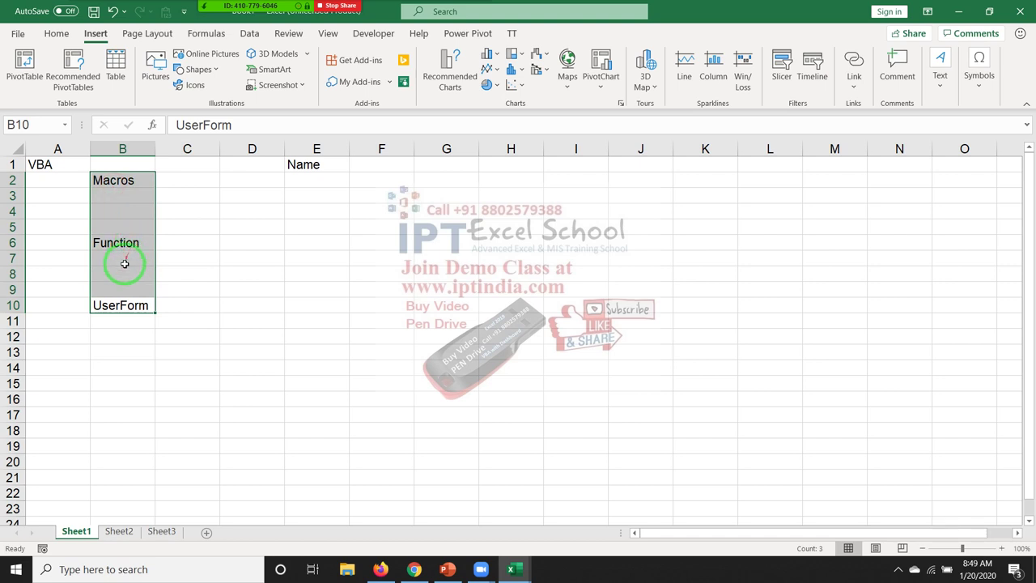
{"action": "left_click", "coordinate": [86, 164]}
{"action": "left_click", "coordinate": [99, 178]}
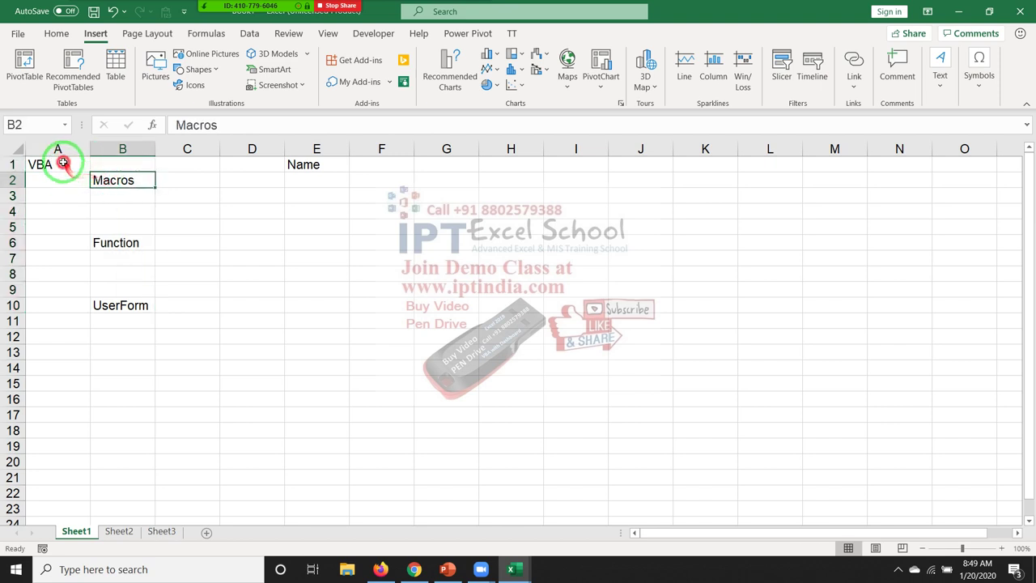
{"action": "left_click", "coordinate": [65, 164]}
{"action": "left_click", "coordinate": [108, 241]}
{"action": "left_click", "coordinate": [57, 163]}
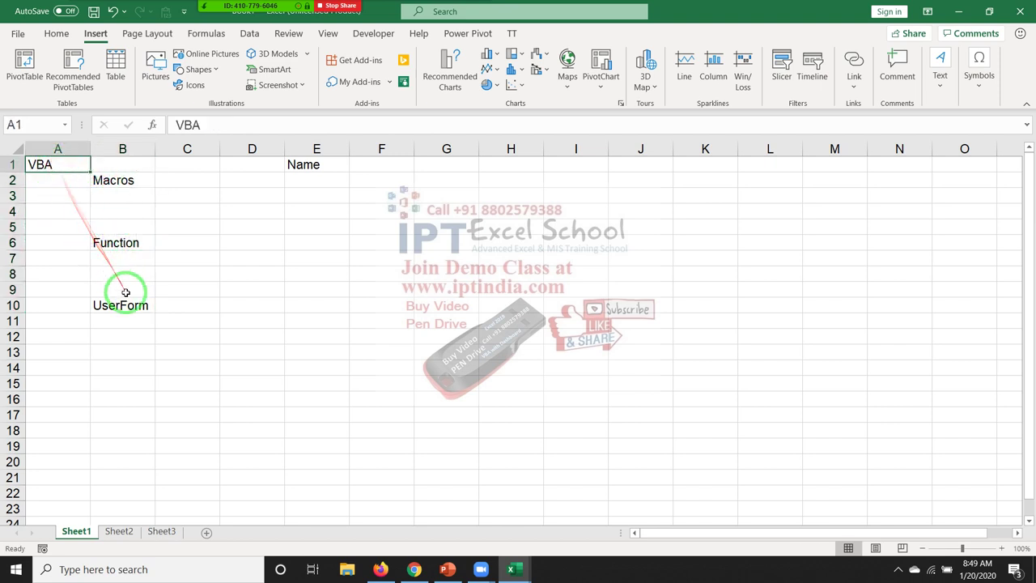
{"action": "left_click", "coordinate": [125, 301]}
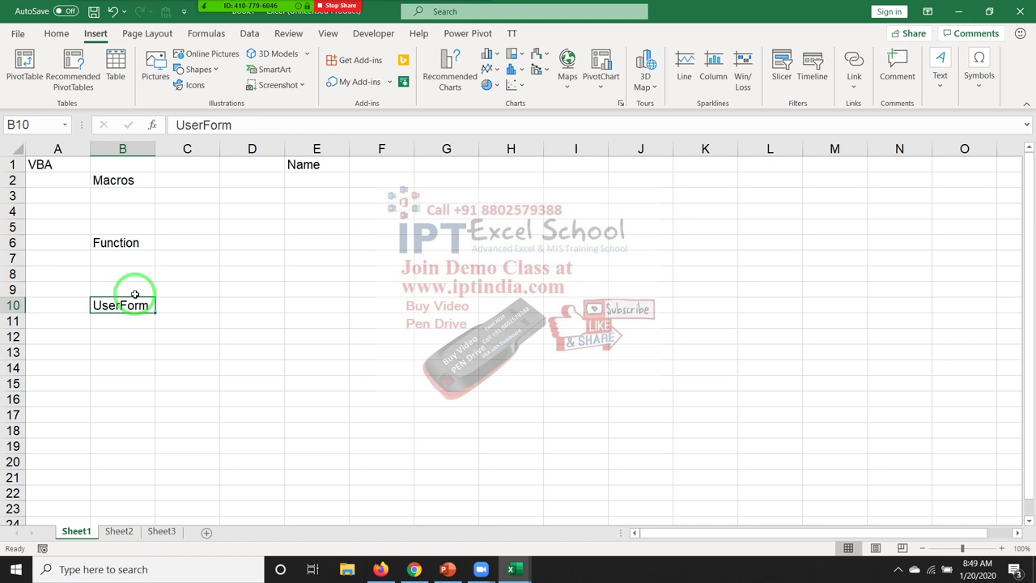
Step: Open the monthly-scores workbook from the Recent list under File > Open
{"action": "left_click", "coordinate": [20, 36]}
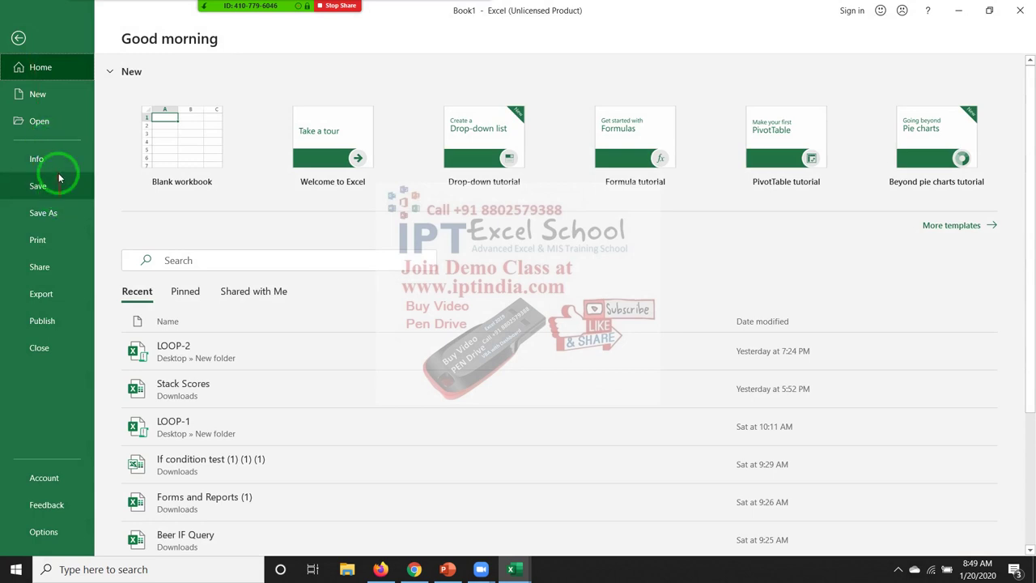
{"action": "left_click", "coordinate": [49, 127]}
{"action": "left_click", "coordinate": [362, 230]}
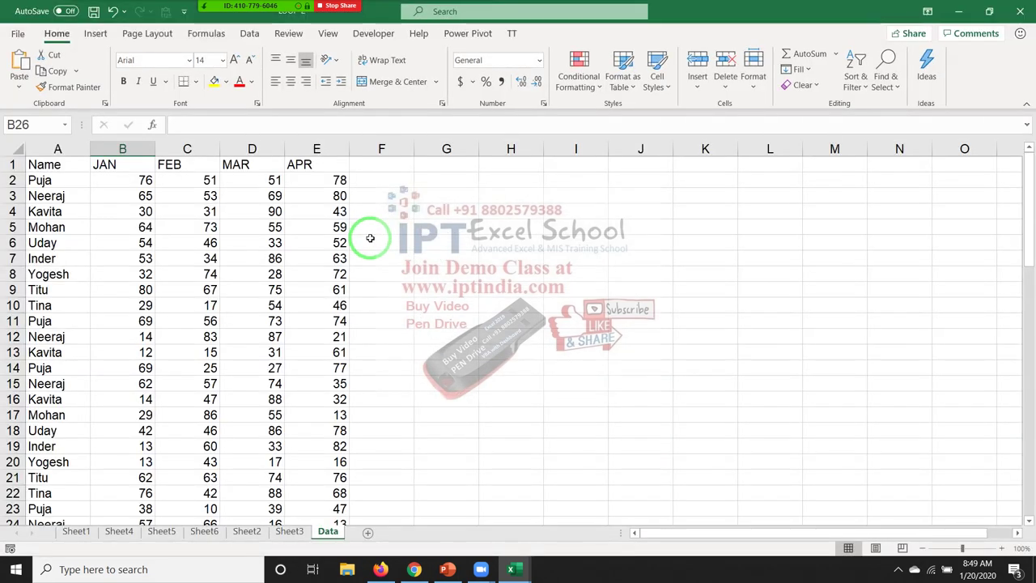
Step: Clear all data rows from A2 across to column E on the Data sheet
{"action": "left_click", "coordinate": [104, 178]}
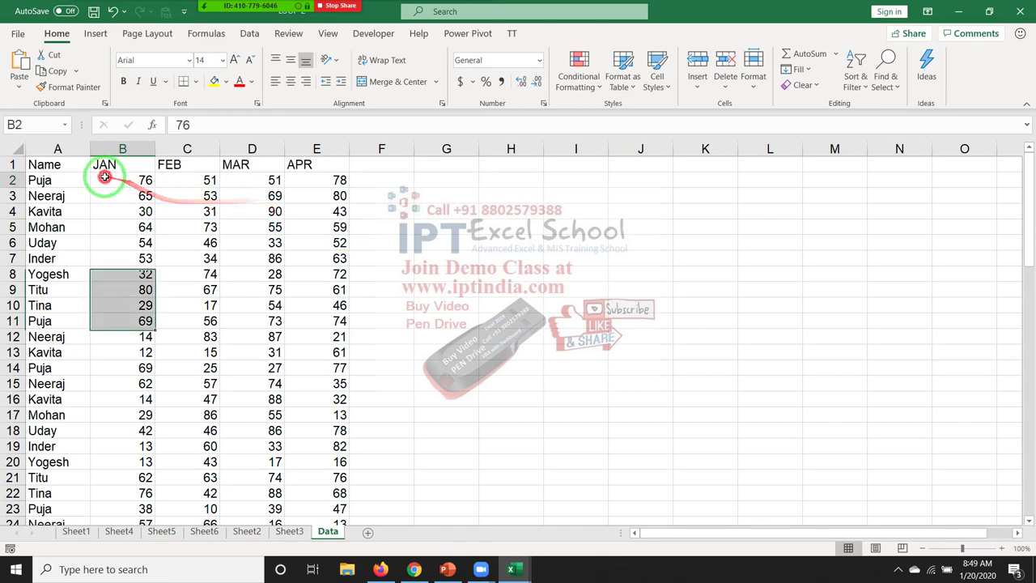
{"action": "key", "text": "Left"}
{"action": "key", "text": "ctrl+shift+Right"}
{"action": "key", "text": "ctrl+shift+Down"}
{"action": "key", "text": "Delete"}
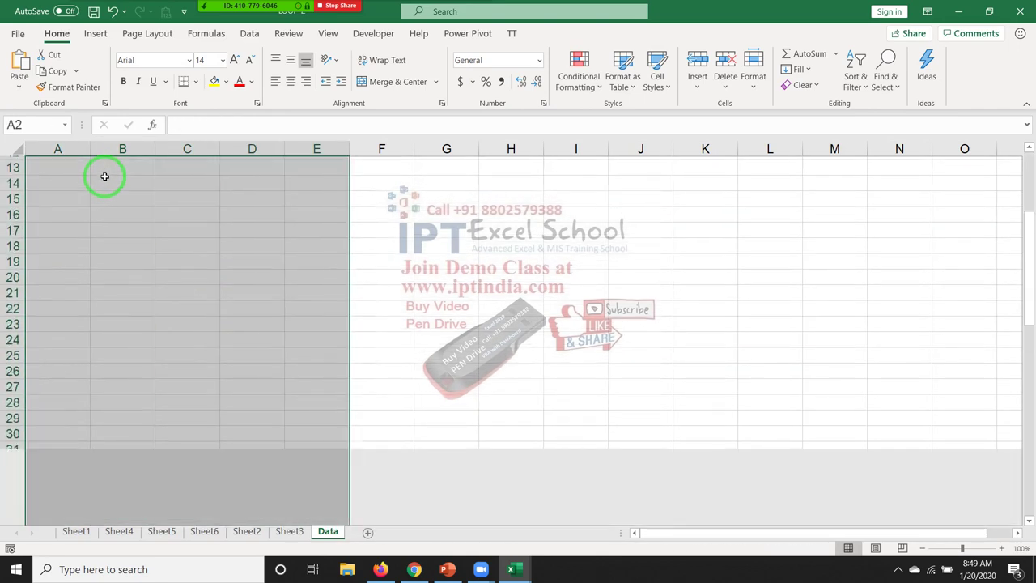
{"action": "scroll", "coordinate": [104, 176], "scroll_direction": "up", "scroll_amount": 4}
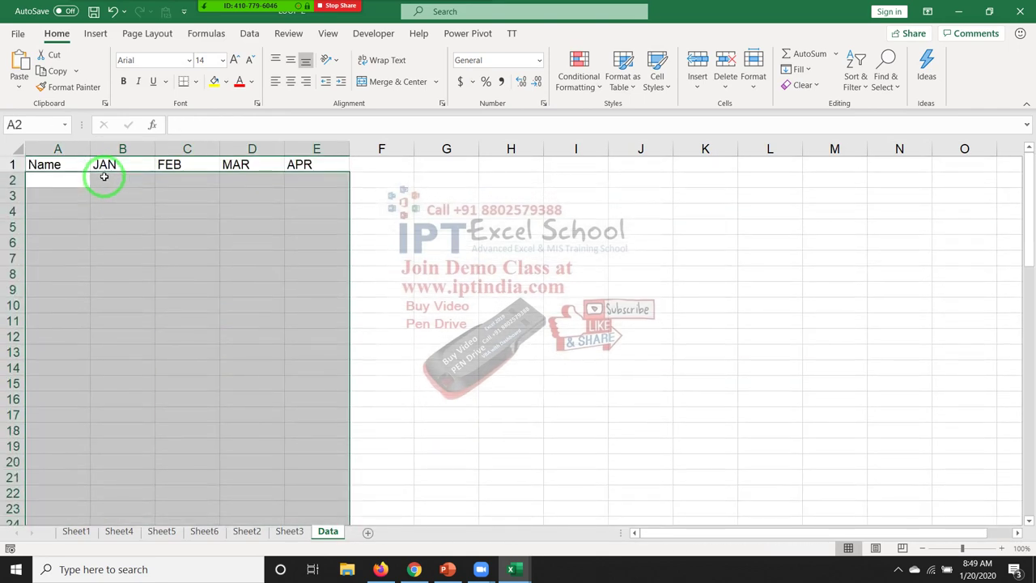
Step: Browse Sheet1, Sheet4, Sheet5, Sheet6, Sheet2 and Sheet3, then return to the Data sheet
{"action": "left_click", "coordinate": [76, 531]}
{"action": "left_click", "coordinate": [118, 531]}
{"action": "left_click", "coordinate": [161, 531]}
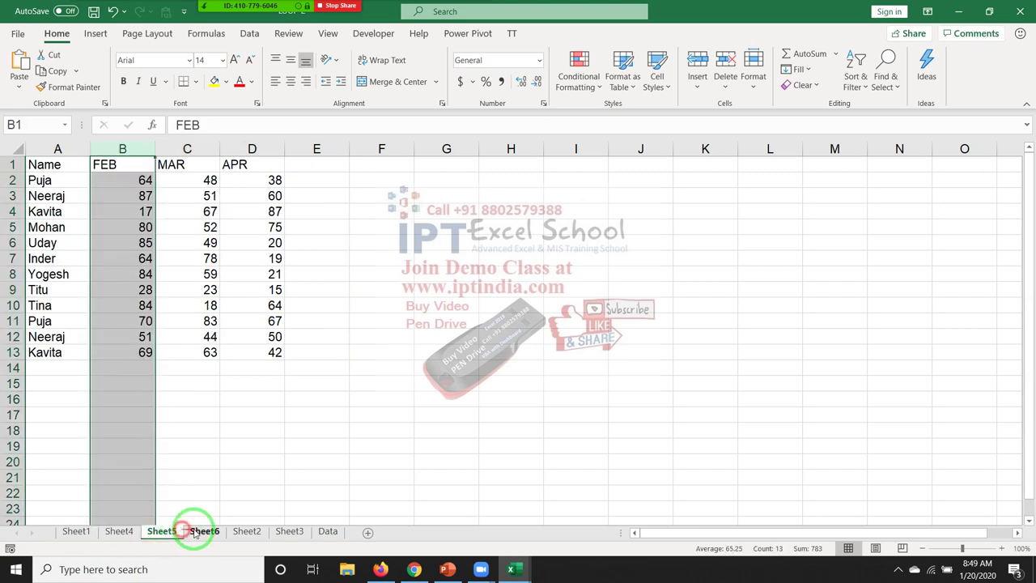
{"action": "left_click", "coordinate": [204, 531]}
{"action": "left_click", "coordinate": [247, 531]}
{"action": "left_click", "coordinate": [283, 531]}
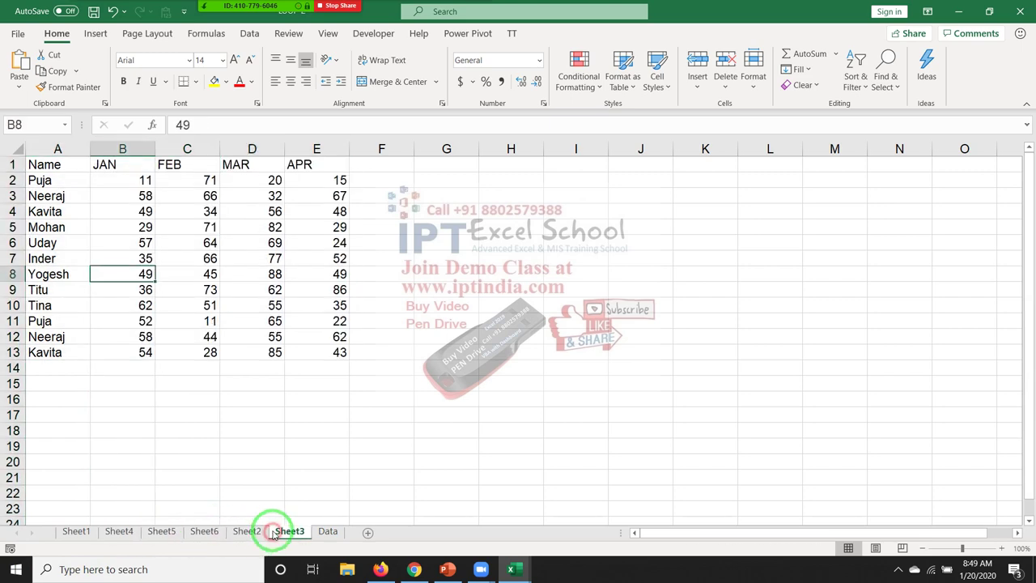
{"action": "left_click", "coordinate": [328, 531]}
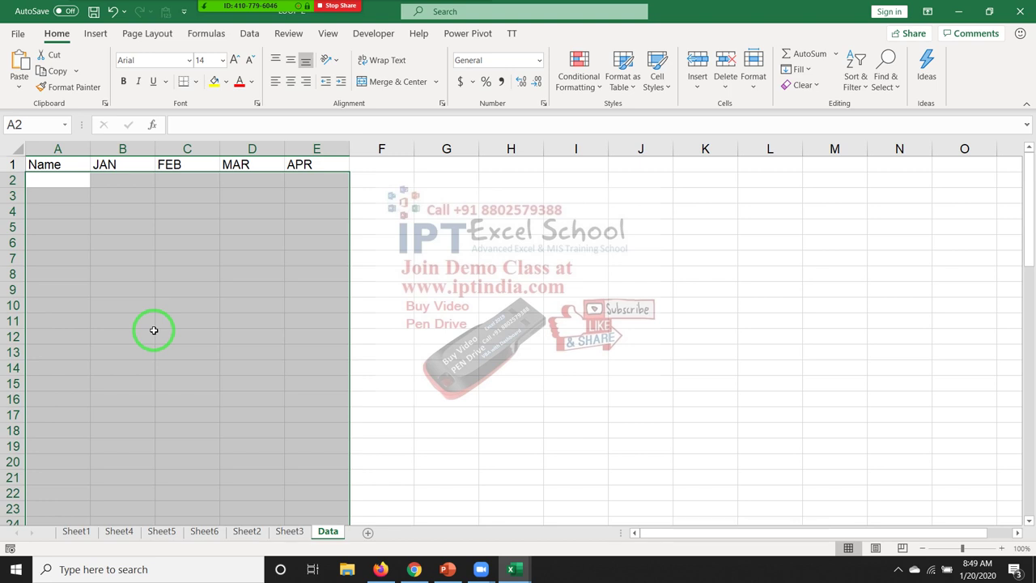
{"action": "mouse_move", "coordinate": [234, 8]}
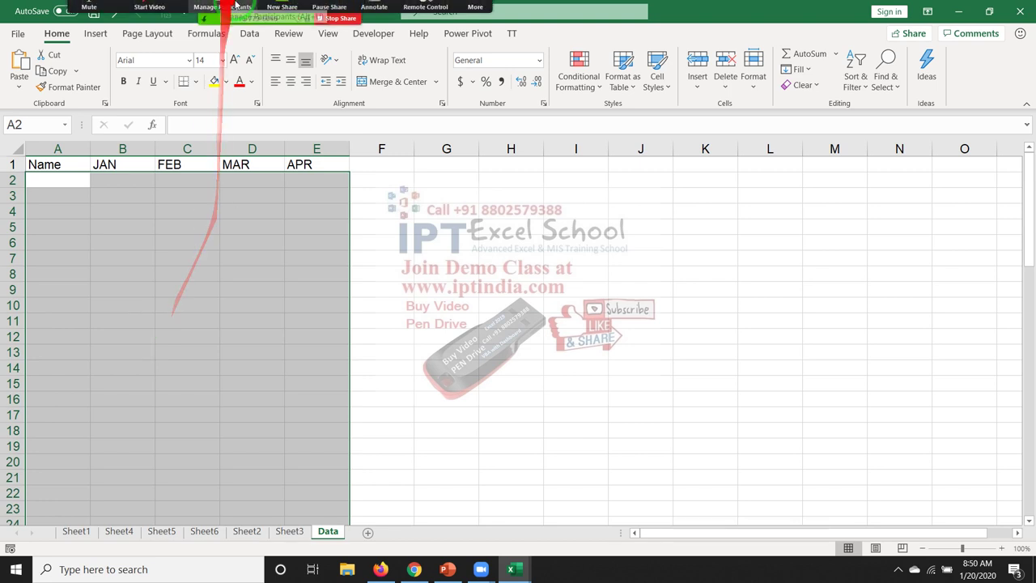
Step: Close the copy_Data code window and VBA editor, then run the copy_Data macro
{"action": "left_click", "coordinate": [371, 36]}
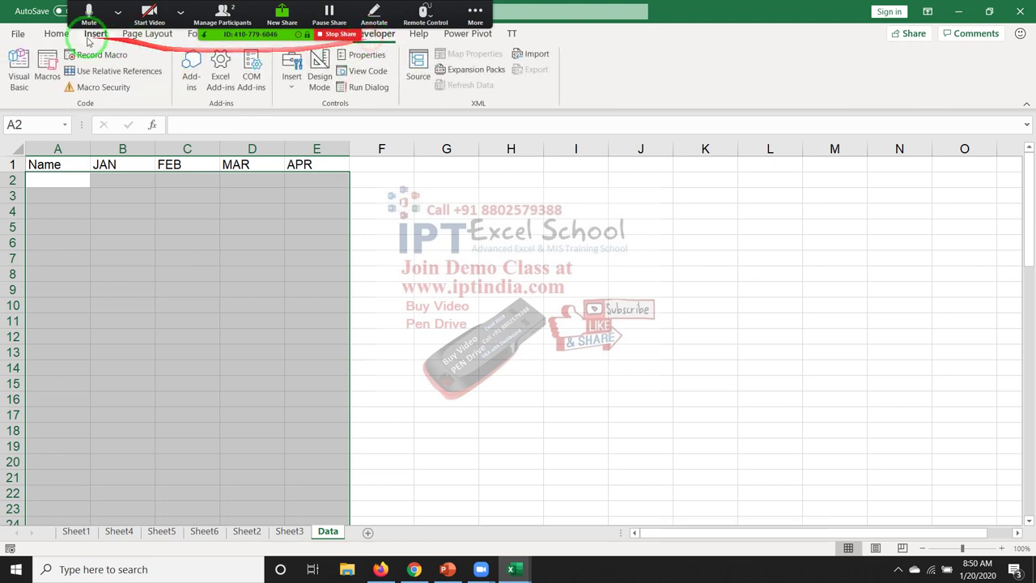
{"action": "left_click", "coordinate": [32, 75]}
{"action": "left_click", "coordinate": [20, 72]}
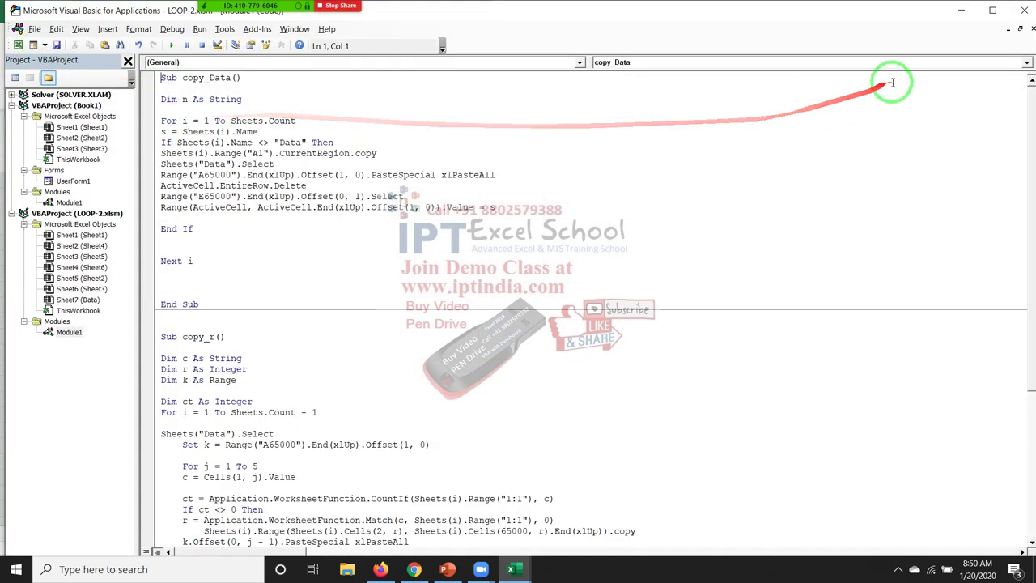
{"action": "left_click", "coordinate": [1031, 29]}
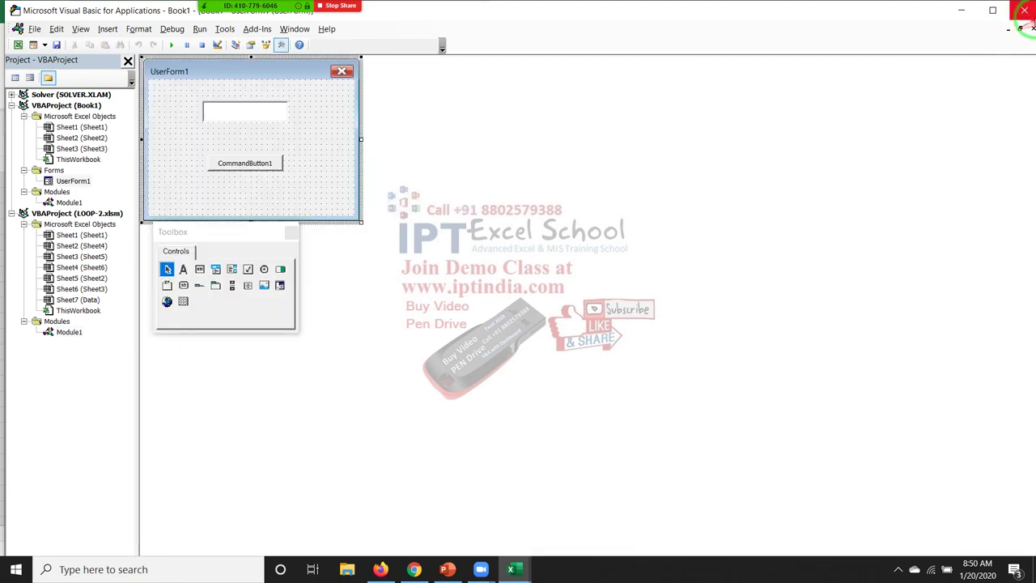
{"action": "left_click", "coordinate": [1024, 10]}
{"action": "left_click", "coordinate": [47, 71]}
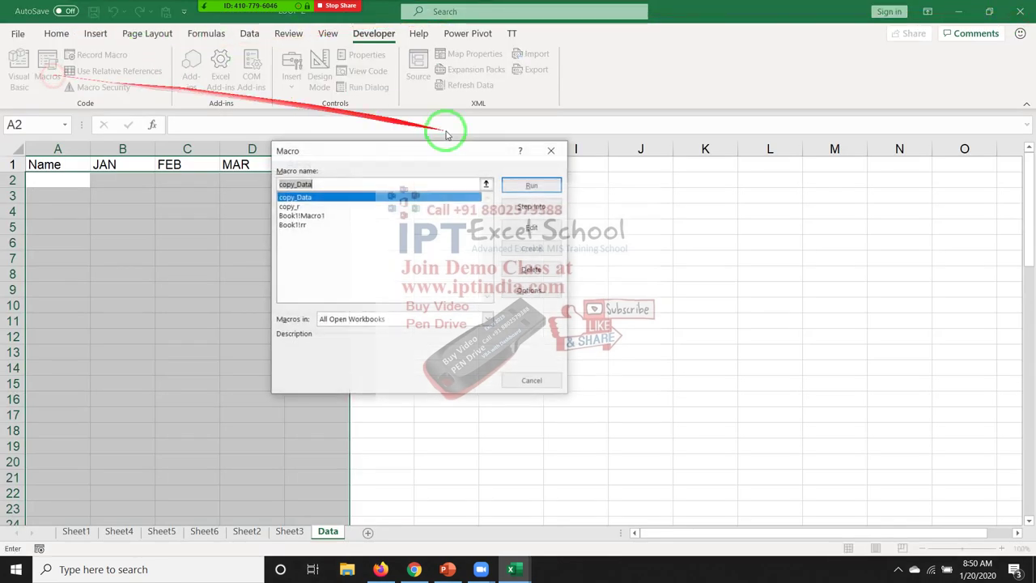
{"action": "left_click", "coordinate": [532, 185]}
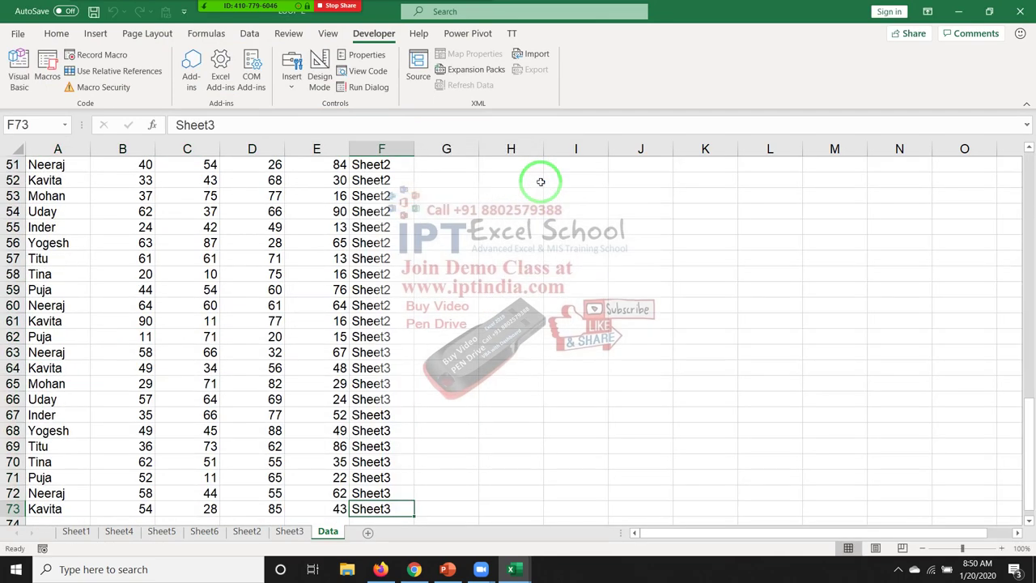
Step: Scroll through the combined rows on the Data sheet to review them
{"action": "scroll", "coordinate": [541, 181], "scroll_direction": "down", "scroll_amount": 3}
{"action": "scroll", "coordinate": [519, 235], "scroll_direction": "up", "scroll_amount": 12}
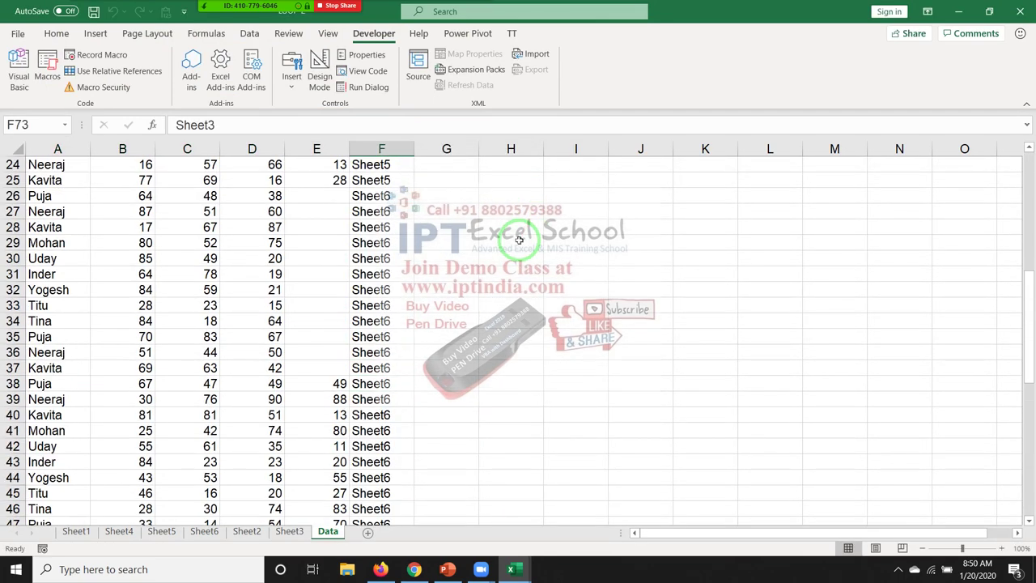
{"action": "scroll", "coordinate": [519, 240], "scroll_direction": "up", "scroll_amount": 7}
{"action": "scroll", "coordinate": [519, 239], "scroll_direction": "up", "scroll_amount": 1}
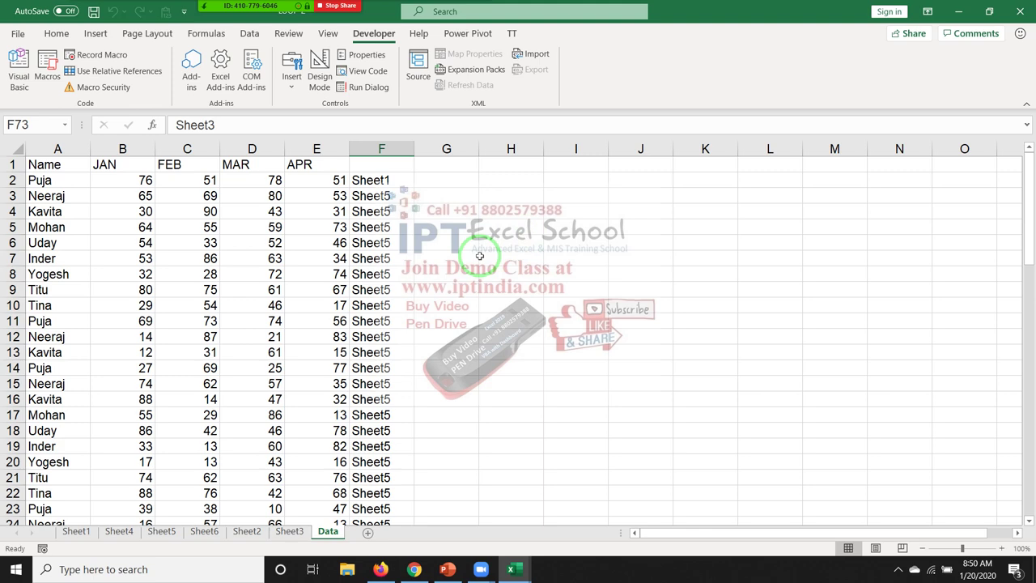
{"action": "scroll", "coordinate": [479, 256], "scroll_direction": "down", "scroll_amount": 3}
{"action": "scroll", "coordinate": [478, 256], "scroll_direction": "up", "scroll_amount": 2}
{"action": "scroll", "coordinate": [478, 256], "scroll_direction": "up", "scroll_amount": 1}
{"action": "scroll", "coordinate": [477, 256], "scroll_direction": "down", "scroll_amount": 5}
{"action": "scroll", "coordinate": [477, 255], "scroll_direction": "down", "scroll_amount": 2}
{"action": "scroll", "coordinate": [467, 248], "scroll_direction": "up", "scroll_amount": 4}
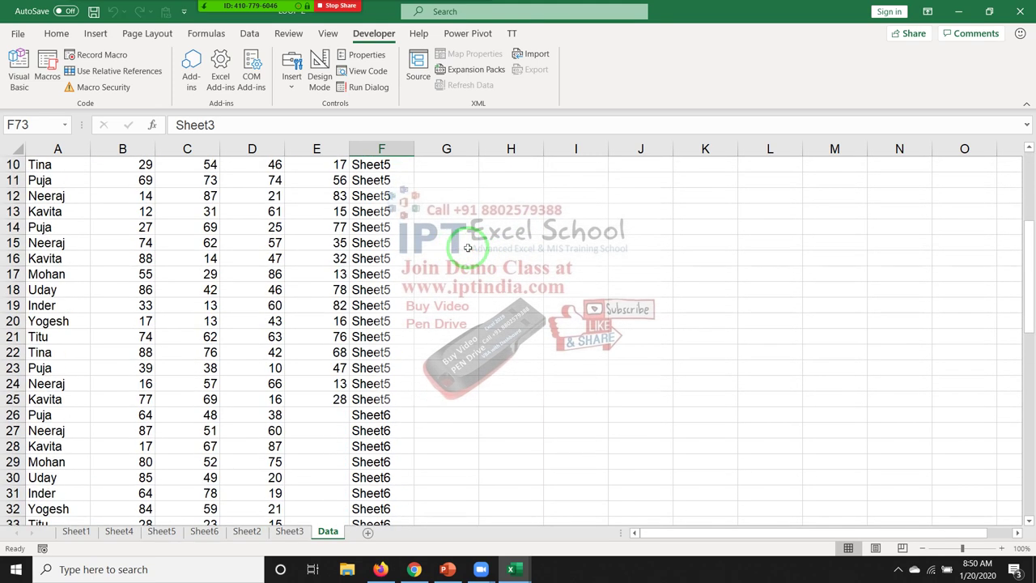
{"action": "scroll", "coordinate": [468, 248], "scroll_direction": "up", "scroll_amount": 3}
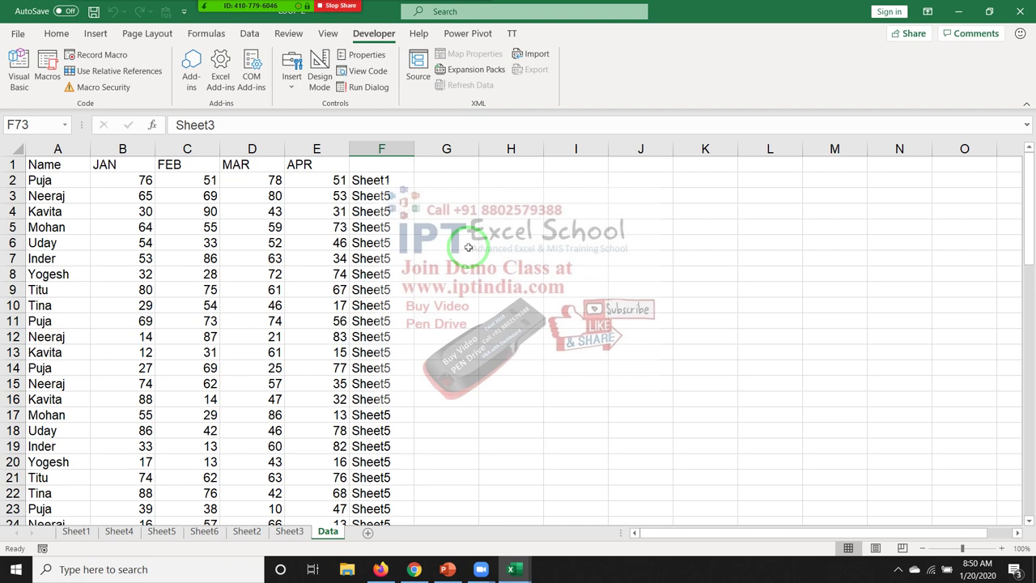
Step: Review the source sheet names in column F, down to Sheet5 in F19 and F20
{"action": "left_click_drag", "start_coordinate": [382, 196], "coordinate": [381, 258]}
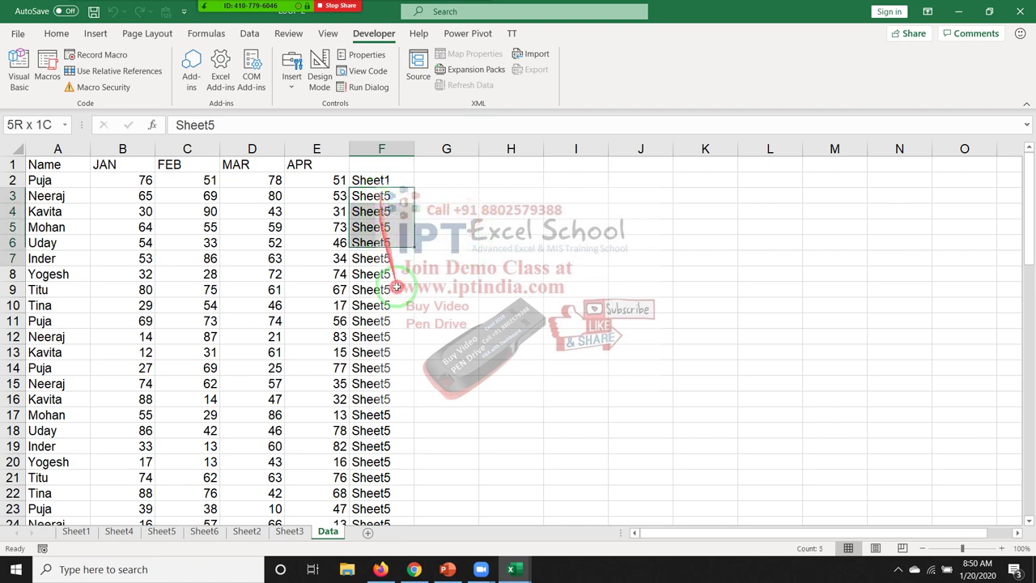
{"action": "left_click", "coordinate": [387, 230]}
{"action": "left_click", "coordinate": [381, 290]}
{"action": "left_click", "coordinate": [382, 337]}
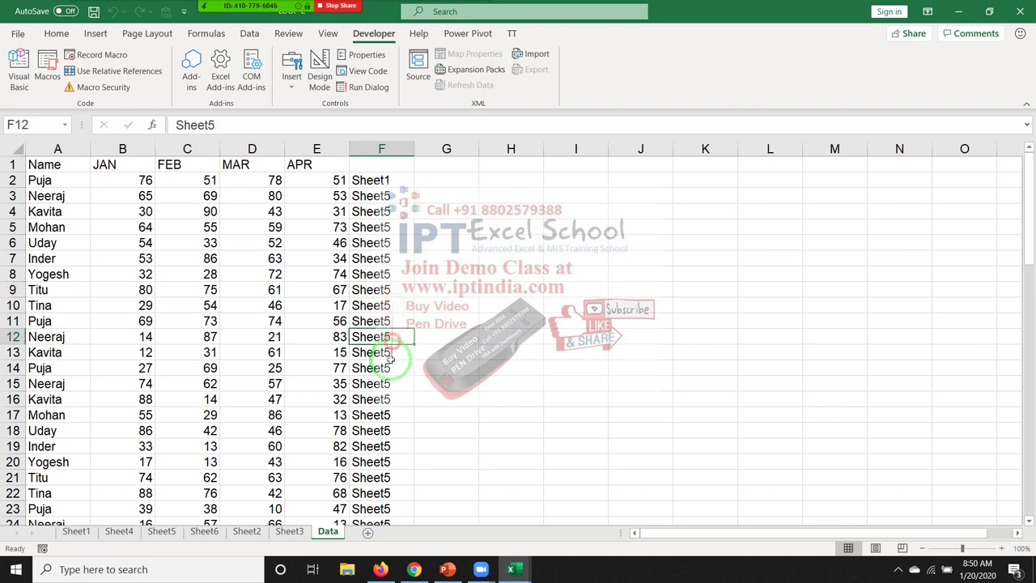
{"action": "left_click", "coordinate": [381, 367]}
{"action": "left_click", "coordinate": [379, 420]}
{"action": "left_click", "coordinate": [382, 446]}
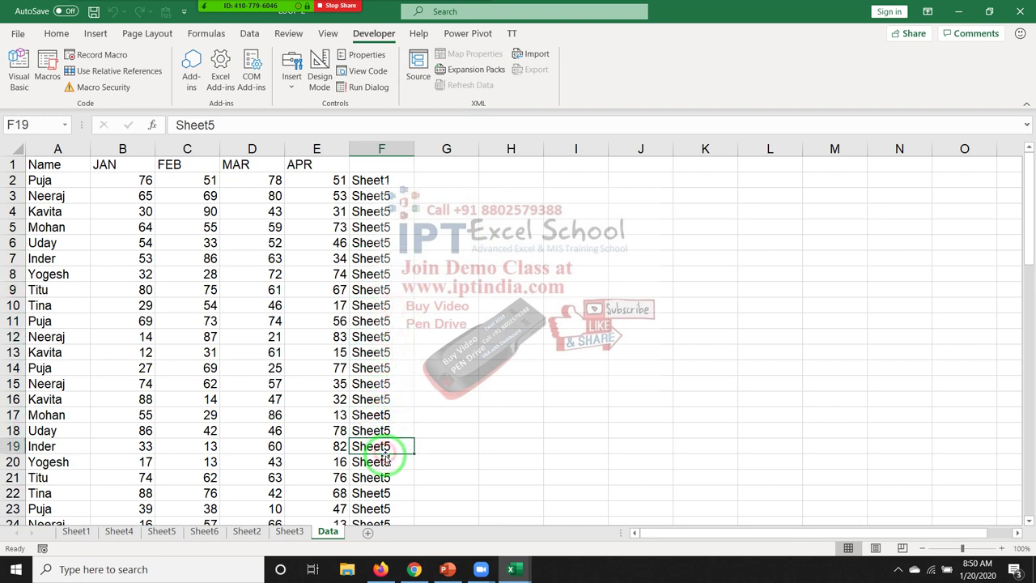
{"action": "left_click", "coordinate": [384, 463]}
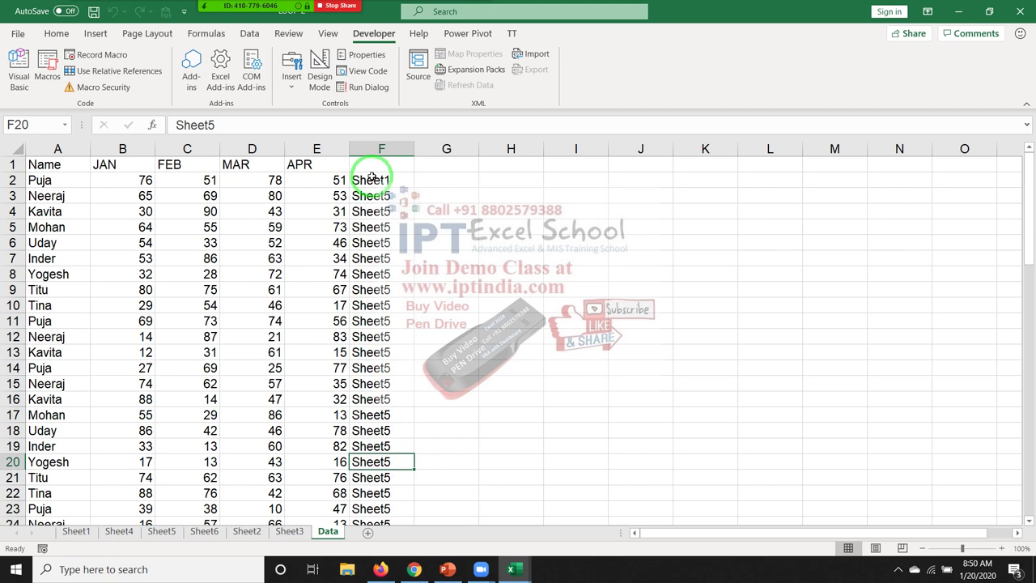
{"action": "left_click_drag", "start_coordinate": [372, 176], "coordinate": [382, 352]}
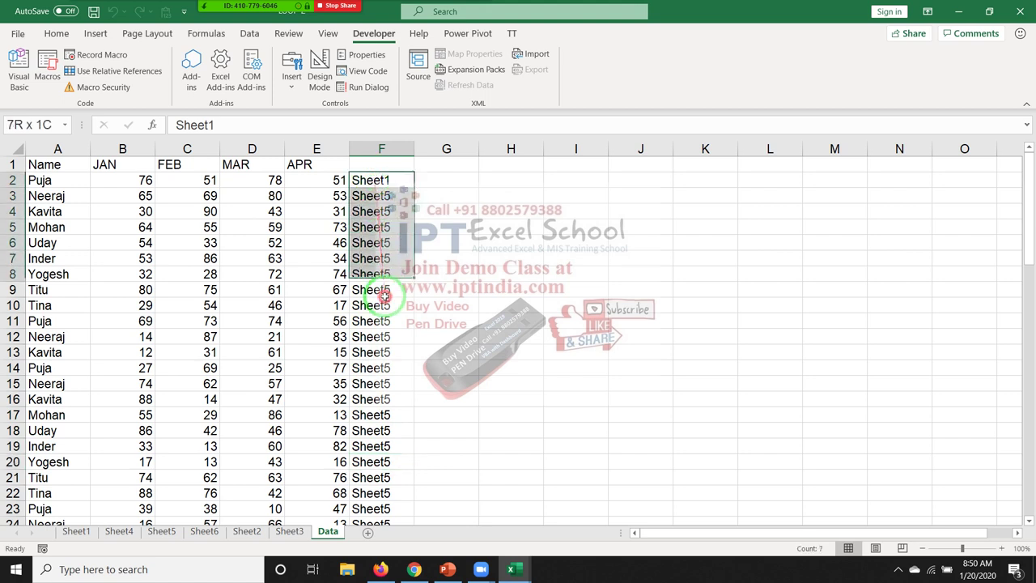
Step: Deselect column F by clicking empty cells beside the data, then close LOOP-2.xlsm
{"action": "left_click", "coordinate": [635, 237]}
{"action": "double_click", "coordinate": [633, 196]}
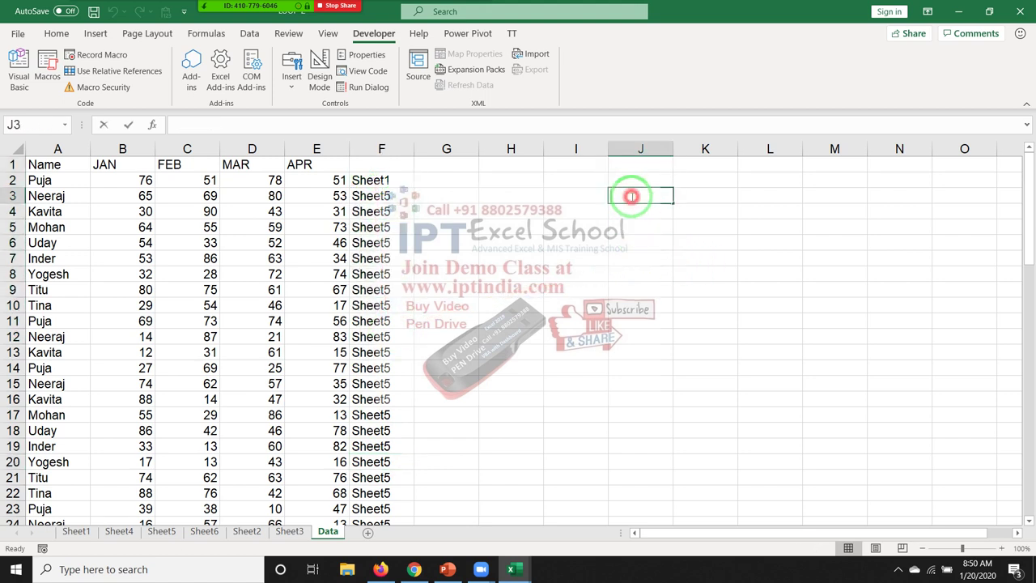
{"action": "left_click", "coordinate": [576, 197]}
{"action": "left_click", "coordinate": [511, 212]}
{"action": "left_click", "coordinate": [508, 261]}
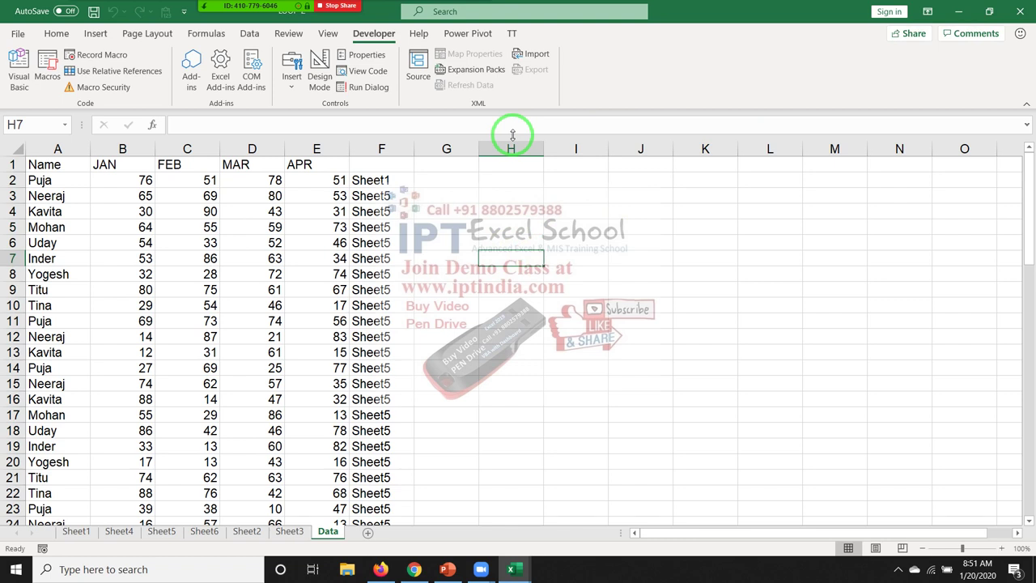
{"action": "left_click", "coordinate": [522, 292]}
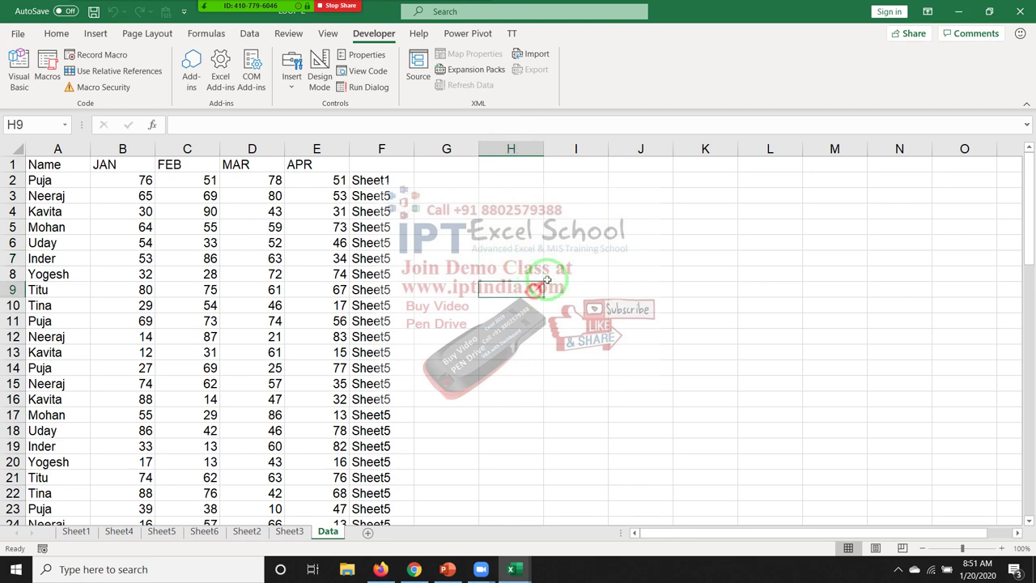
{"action": "left_click", "coordinate": [1020, 11]}
Step: Close LOOP-2.xlsm with Don't Save, show the empty Sheet2, then switch to WhatsApp Web in Chrome
{"action": "left_click", "coordinate": [518, 301]}
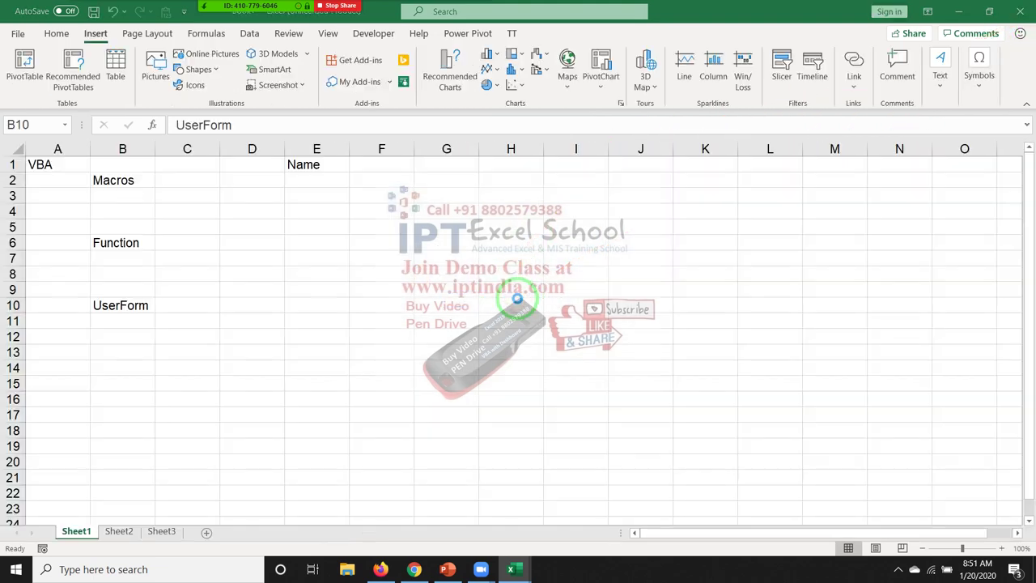
{"action": "left_click", "coordinate": [127, 531]}
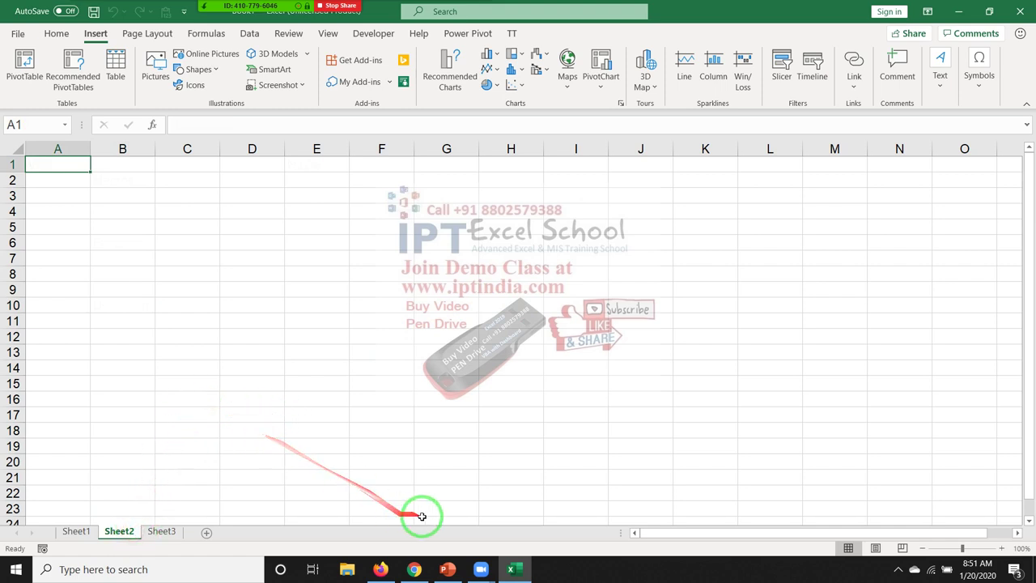
{"action": "left_click", "coordinate": [416, 572]}
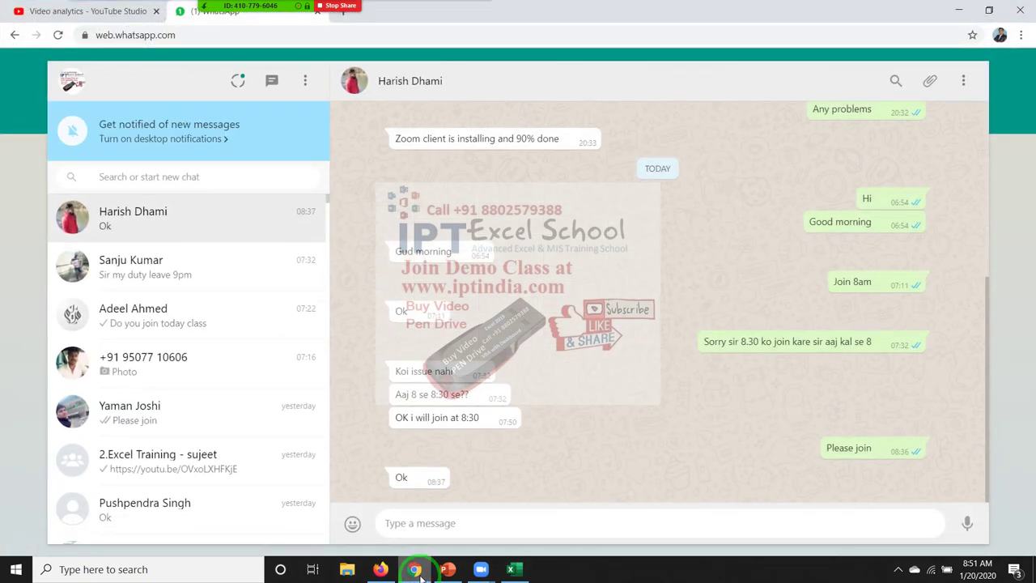
Step: Search Google for 'ads post site list' in a new tab
{"action": "left_click", "coordinate": [346, 16]}
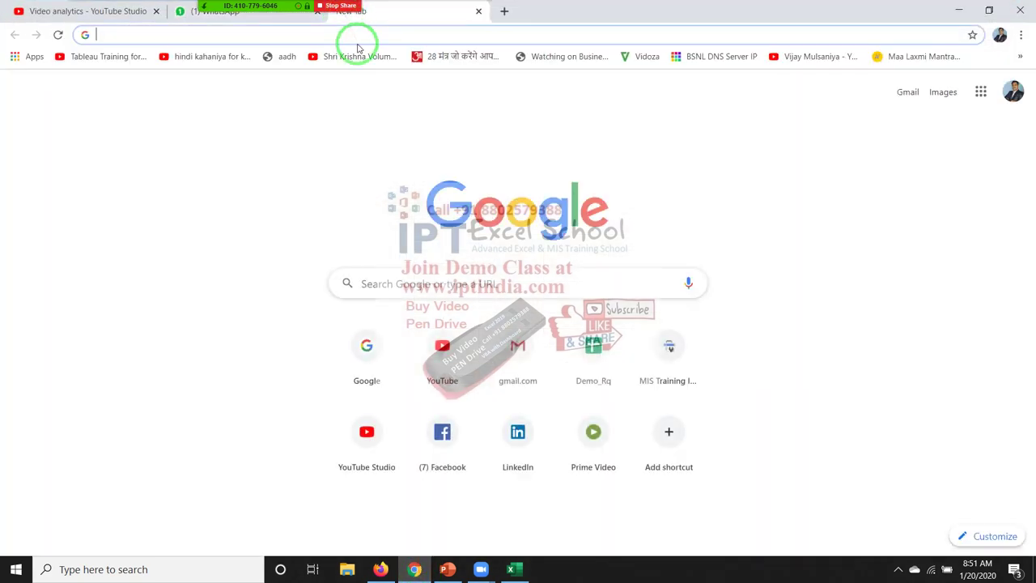
{"action": "type", "text": "google.com"}
{"action": "key", "text": "Return"}
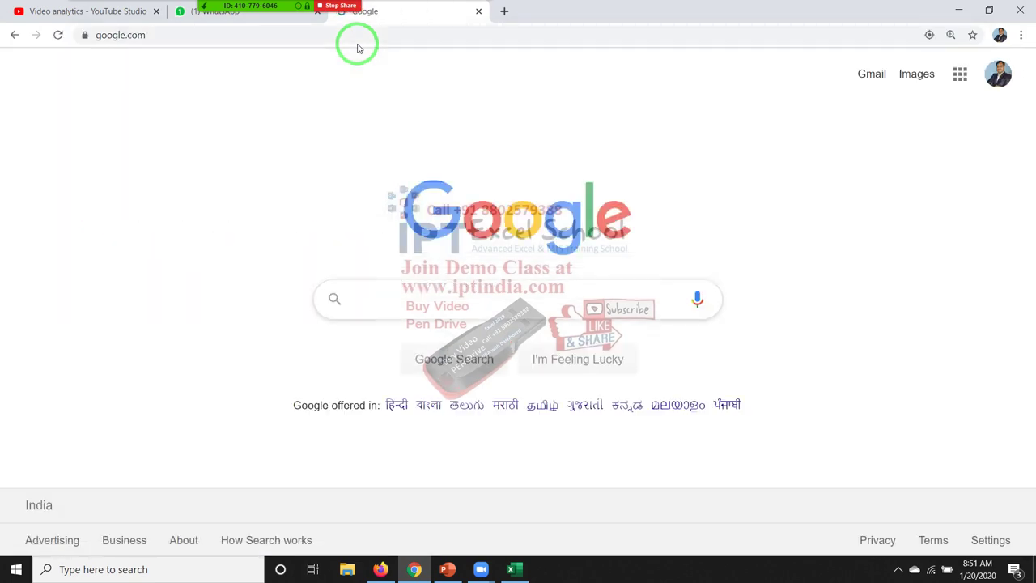
{"action": "type", "text": "adp"}
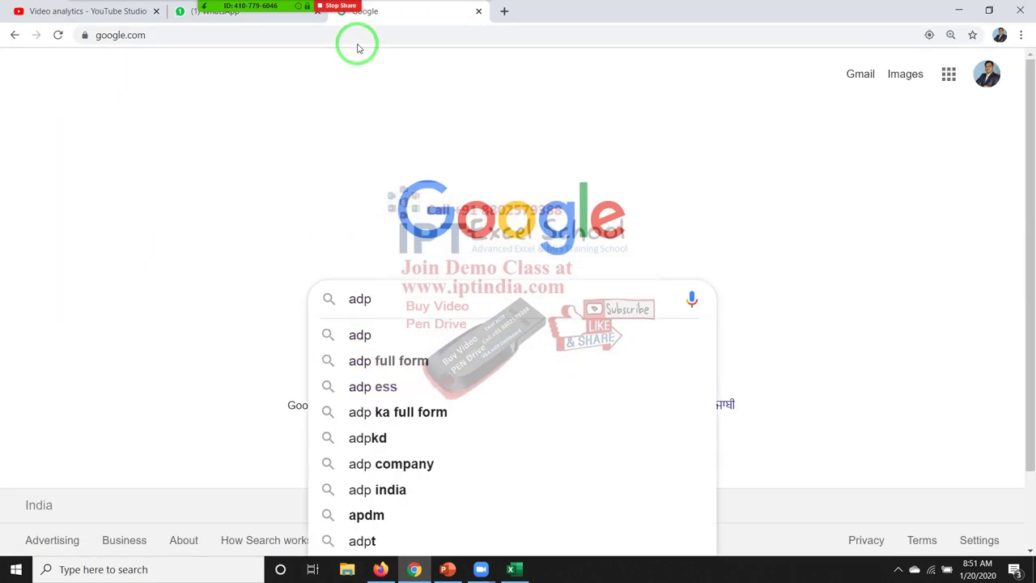
{"action": "key", "text": "BackSpace"}
{"action": "type", "text": "s"}
{"action": "key", "text": "Down"}
{"action": "key", "text": "Return"}
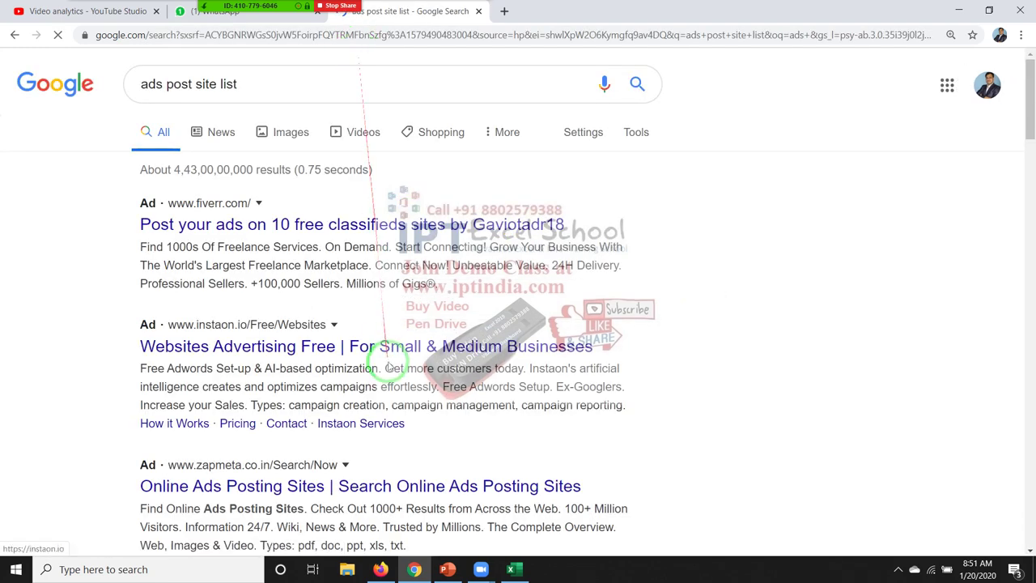
Step: Open the discussdesk.com 'List of Best 100 Free Classified Website' result
{"action": "scroll", "coordinate": [389, 368], "scroll_direction": "down", "scroll_amount": 2}
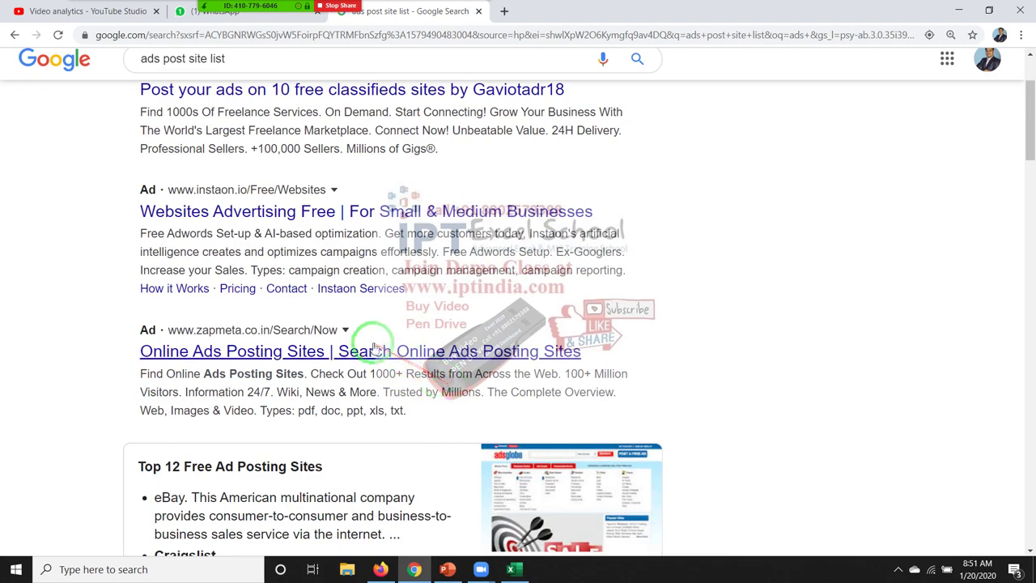
{"action": "left_click", "coordinate": [413, 381]}
{"action": "scroll", "coordinate": [407, 390], "scroll_direction": "down", "scroll_amount": 5}
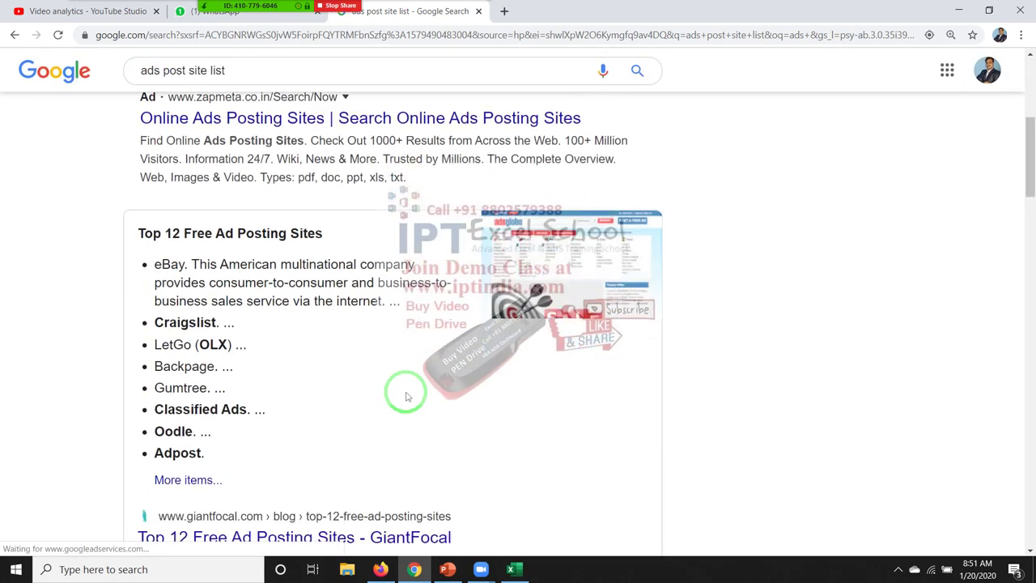
{"action": "scroll", "coordinate": [407, 390], "scroll_direction": "down", "scroll_amount": 2}
{"action": "scroll", "coordinate": [407, 400], "scroll_direction": "down", "scroll_amount": 2}
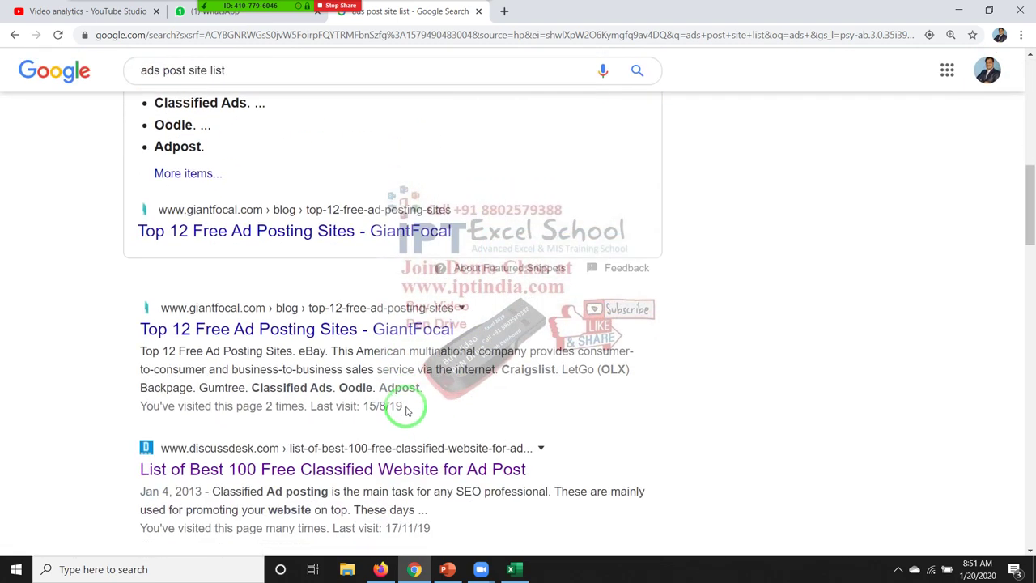
{"action": "scroll", "coordinate": [407, 418], "scroll_direction": "down", "scroll_amount": 1}
{"action": "left_click", "coordinate": [394, 404]}
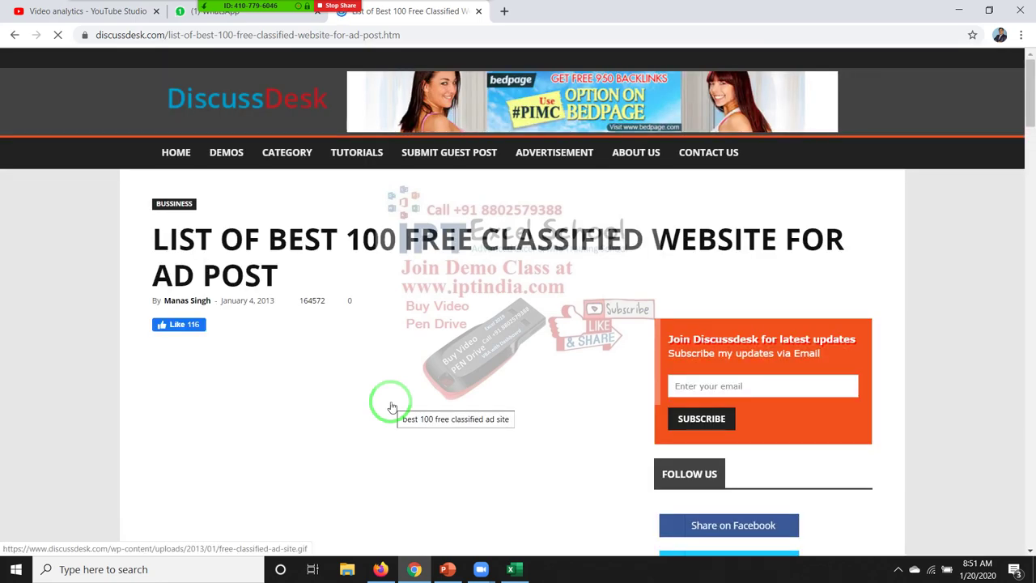
Step: Scroll down the article and dismiss the notification permission prompt
{"action": "scroll", "coordinate": [392, 406], "scroll_direction": "down", "scroll_amount": 2}
{"action": "scroll", "coordinate": [392, 406], "scroll_direction": "down", "scroll_amount": 1}
{"action": "scroll", "coordinate": [391, 406], "scroll_direction": "down", "scroll_amount": 2}
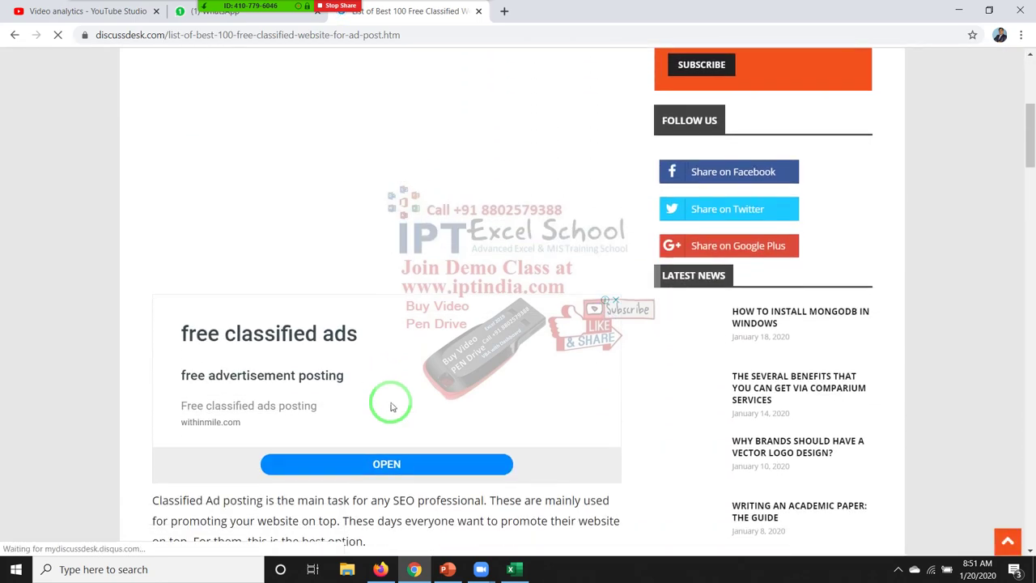
{"action": "scroll", "coordinate": [391, 407], "scroll_direction": "down", "scroll_amount": 3}
{"action": "scroll", "coordinate": [388, 400], "scroll_direction": "down", "scroll_amount": 1}
{"action": "scroll", "coordinate": [388, 400], "scroll_direction": "down", "scroll_amount": 2}
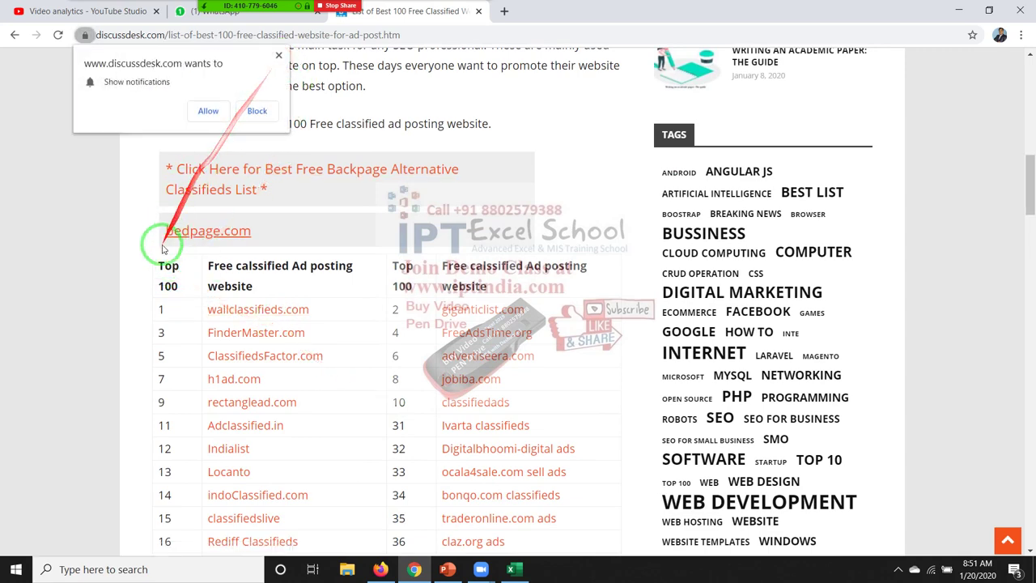
{"action": "left_click", "coordinate": [278, 55]}
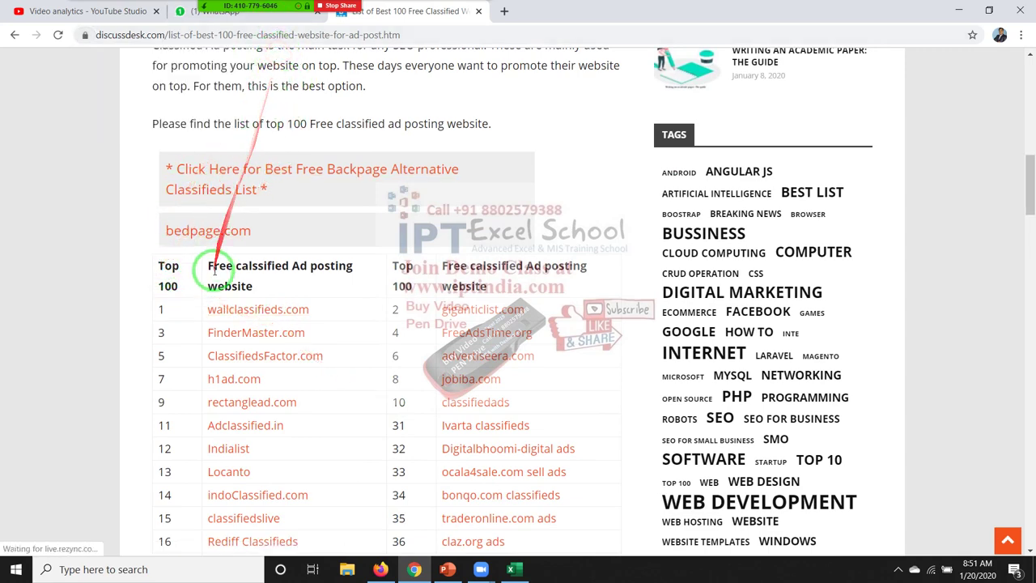
Step: Select the Top 100 classifieds table from its header down through row 50
{"action": "scroll", "coordinate": [210, 268], "scroll_direction": "down", "scroll_amount": 3}
{"action": "scroll", "coordinate": [190, 219], "scroll_direction": "up", "scroll_amount": 2}
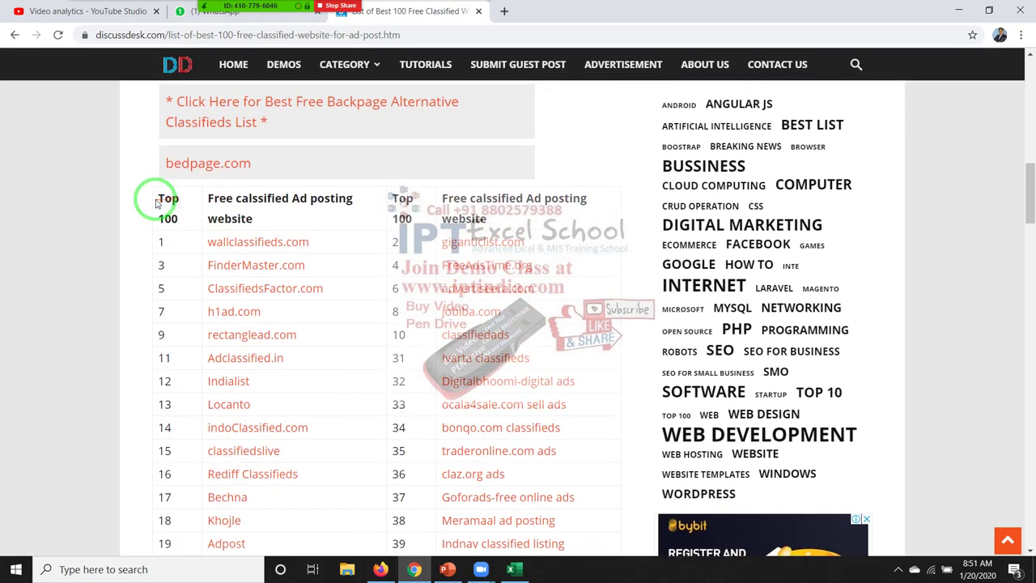
{"action": "left_click_drag", "start_coordinate": [159, 197], "coordinate": [258, 515]}
{"action": "key", "text": "ctrl+c"}
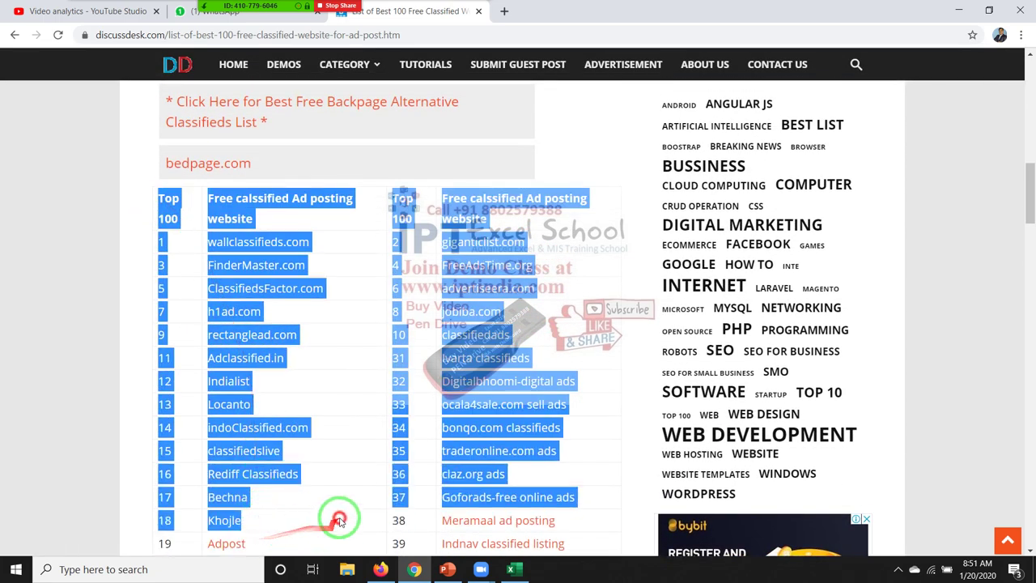
{"action": "scroll", "coordinate": [337, 500], "scroll_direction": "down", "scroll_amount": 4}
{"action": "scroll", "coordinate": [335, 490], "scroll_direction": "down", "scroll_amount": 4}
{"action": "scroll", "coordinate": [335, 491], "scroll_direction": "up", "scroll_amount": 2}
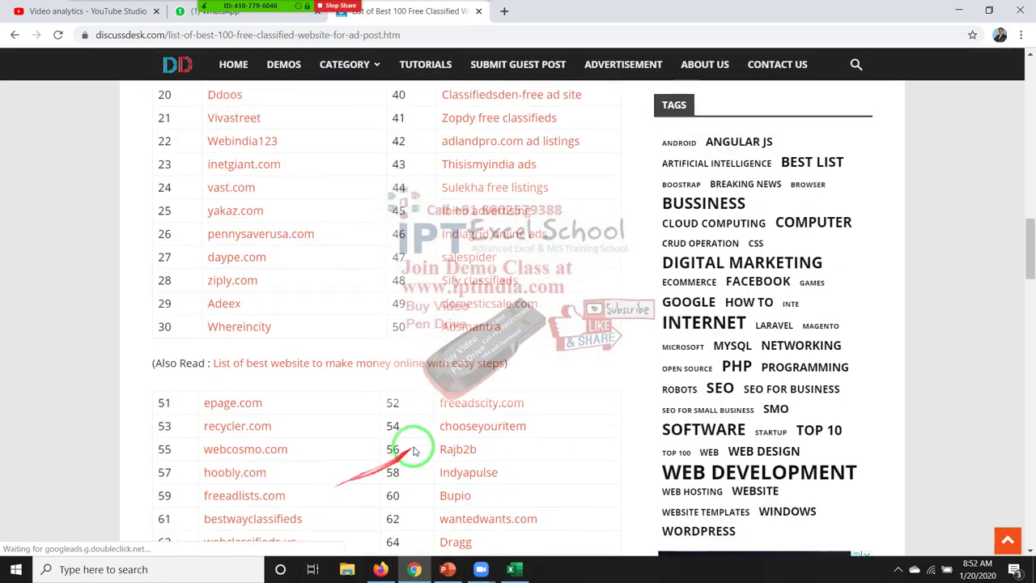
{"action": "left_click_drag", "start_coordinate": [337, 497], "coordinate": [524, 340]}
{"action": "scroll", "coordinate": [525, 340], "scroll_direction": "up", "scroll_amount": 4}
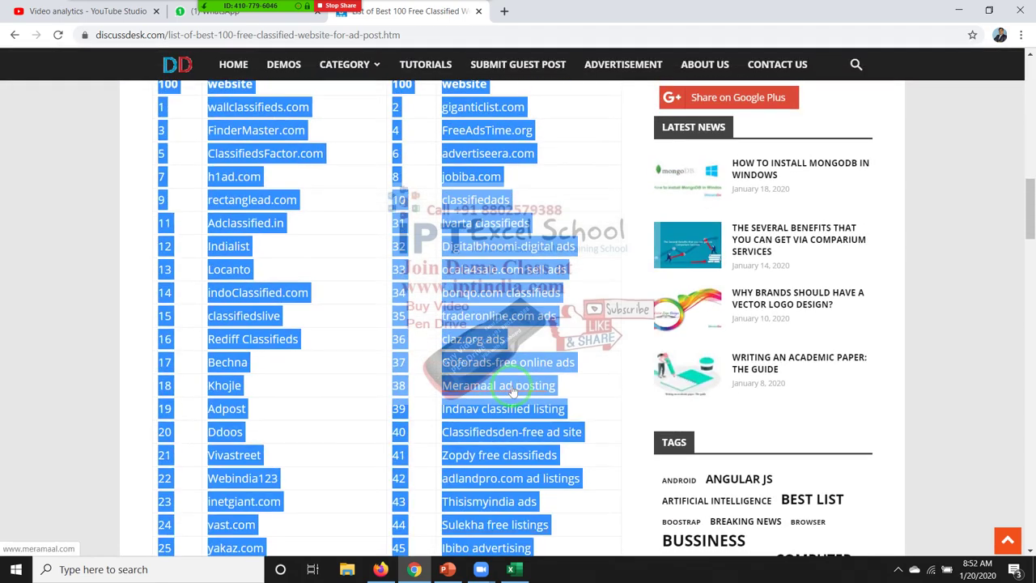
{"action": "key", "text": "alt+Tab"}
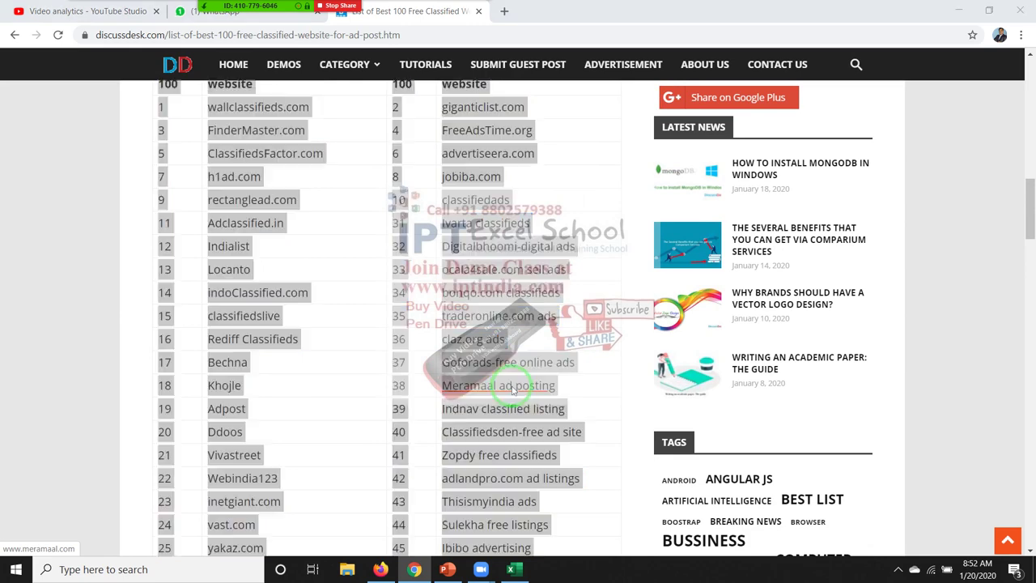
Step: Paste the classifieds table into Sheet2 and delete both rank-number columns
{"action": "key", "text": "ctrl+v"}
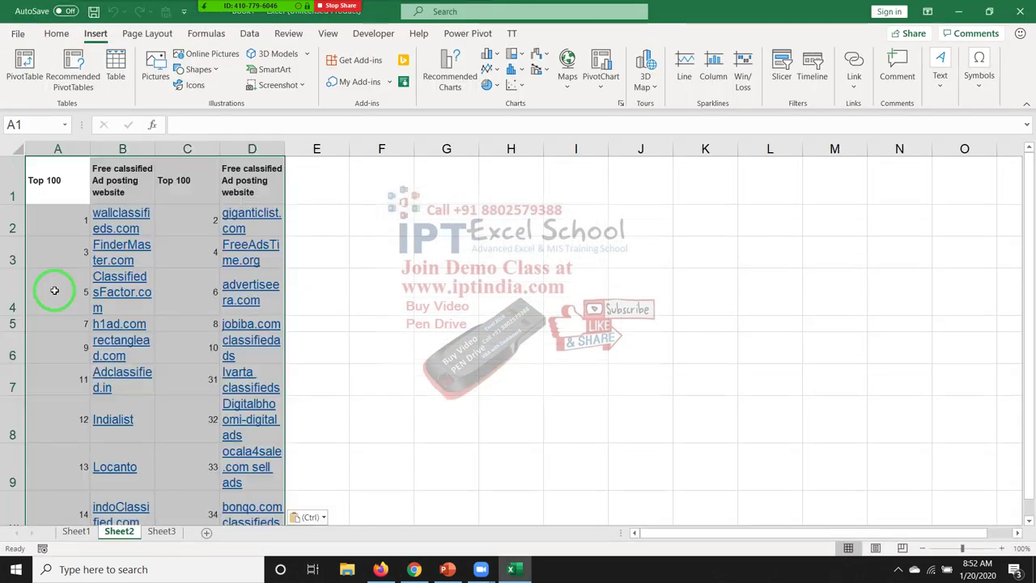
{"action": "left_click", "coordinate": [56, 149]}
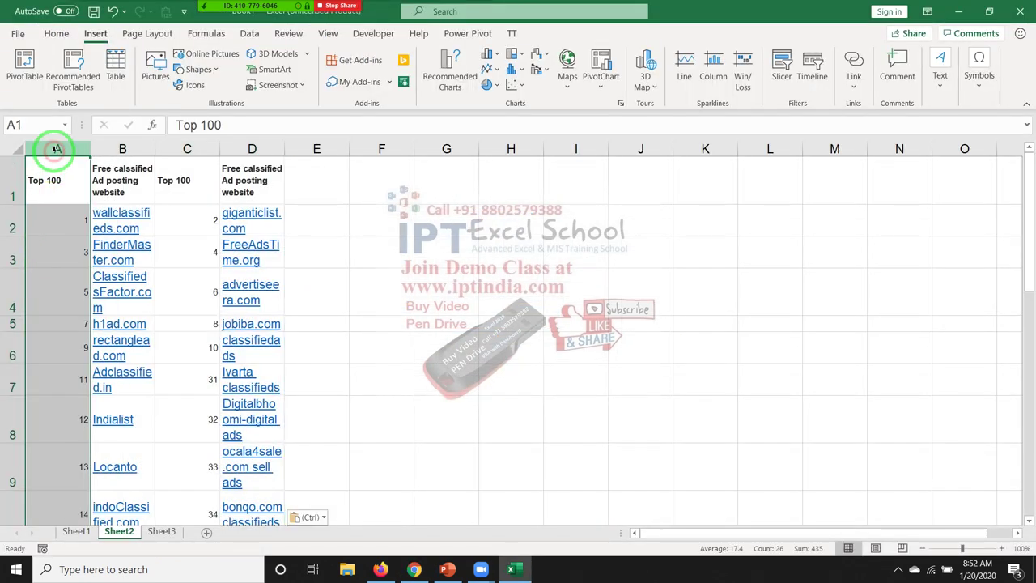
{"action": "key", "text": "ctrl+minus"}
{"action": "key", "text": "Right"}
{"action": "key", "text": "ctrl+space"}
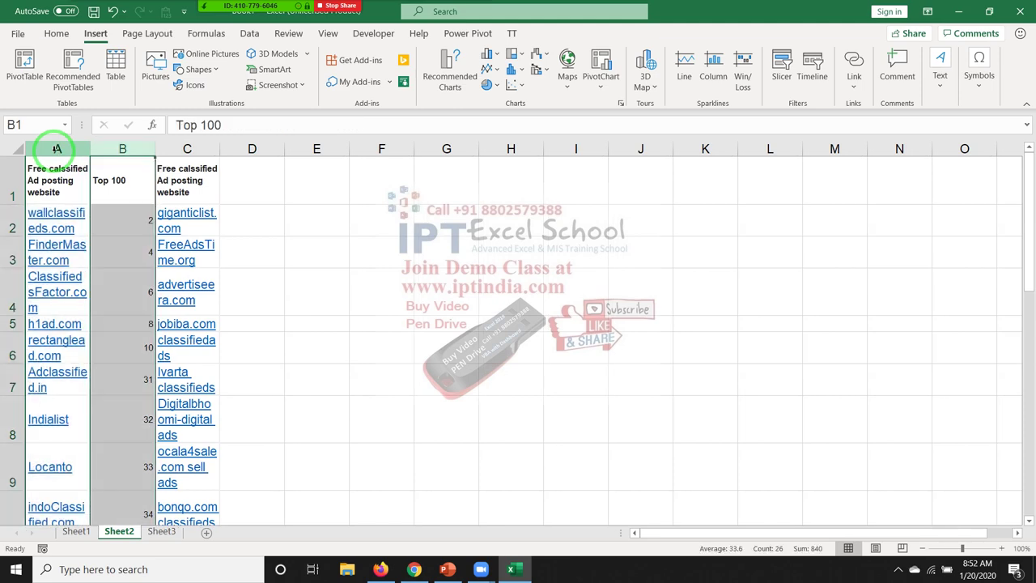
{"action": "key", "text": "ctrl+minus"}
Step: Move the second column of sites beneath column A's list and clear the leftover B1 heading
{"action": "key", "text": "Down"}
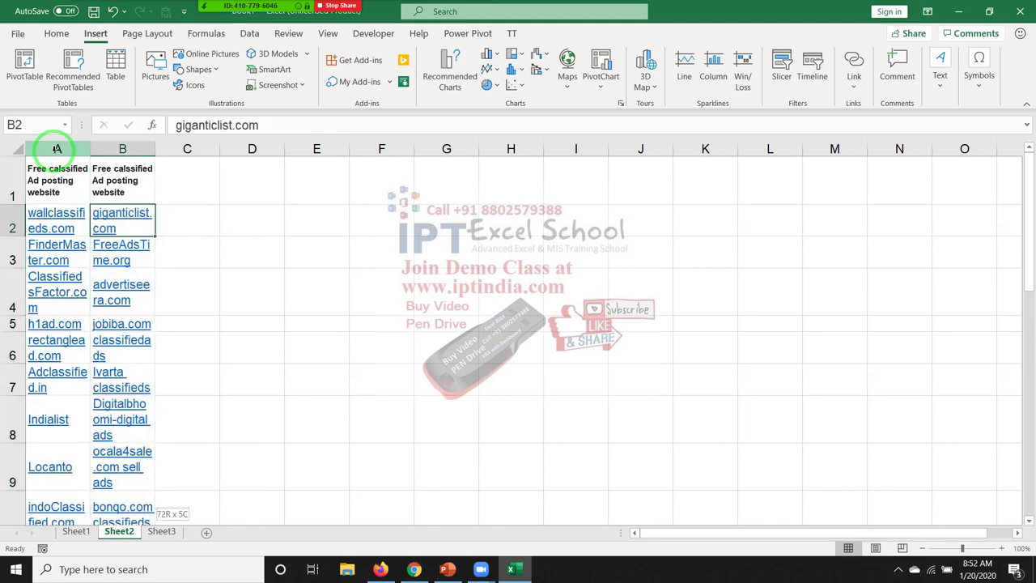
{"action": "key", "text": "ctrl+shift+Down"}
{"action": "scroll", "coordinate": [56, 148], "scroll_direction": "up", "scroll_amount": 6}
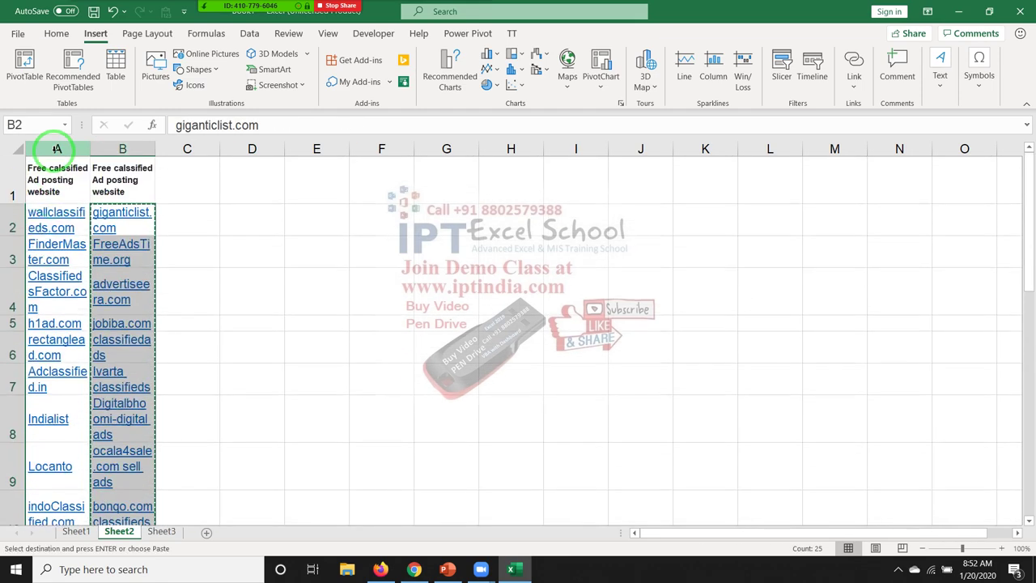
{"action": "key", "text": "ctrl+c"}
{"action": "key", "text": "Left"}
{"action": "key", "text": "ctrl+Down"}
{"action": "key", "text": "Down"}
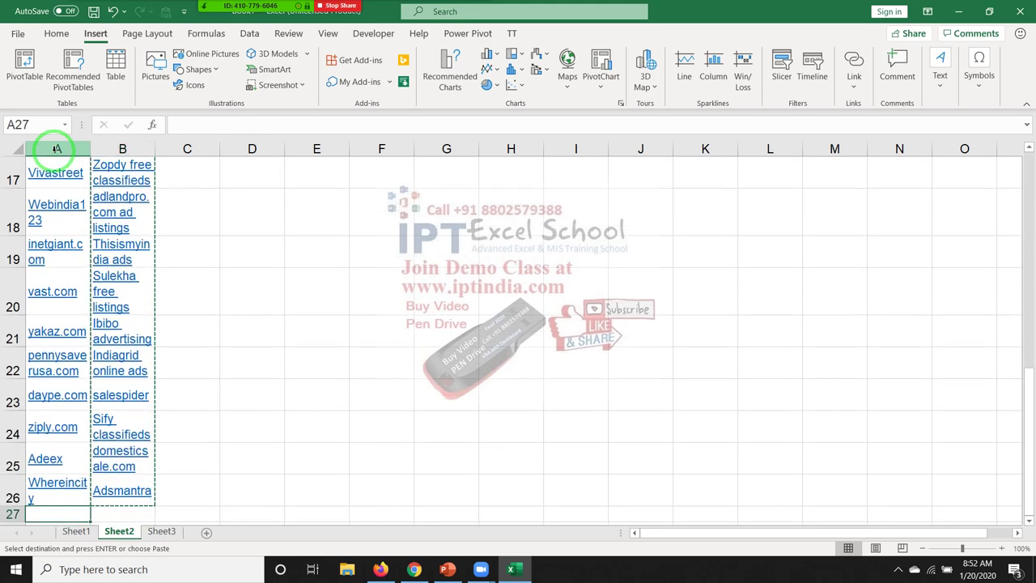
{"action": "key", "text": "Return"}
{"action": "key", "text": "Right"}
{"action": "key", "text": "ctrl+Up"}
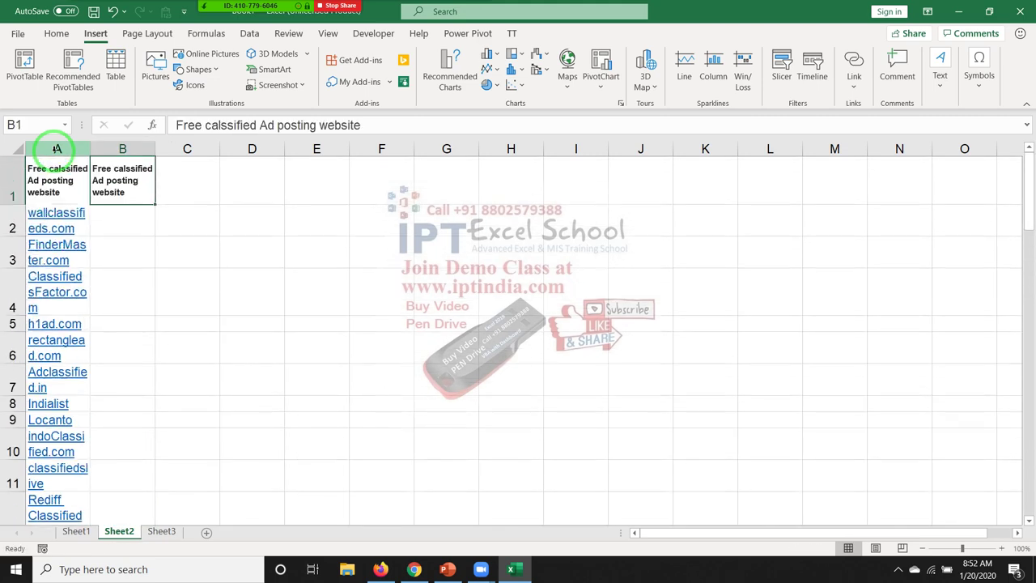
{"action": "key", "text": "Delete"}
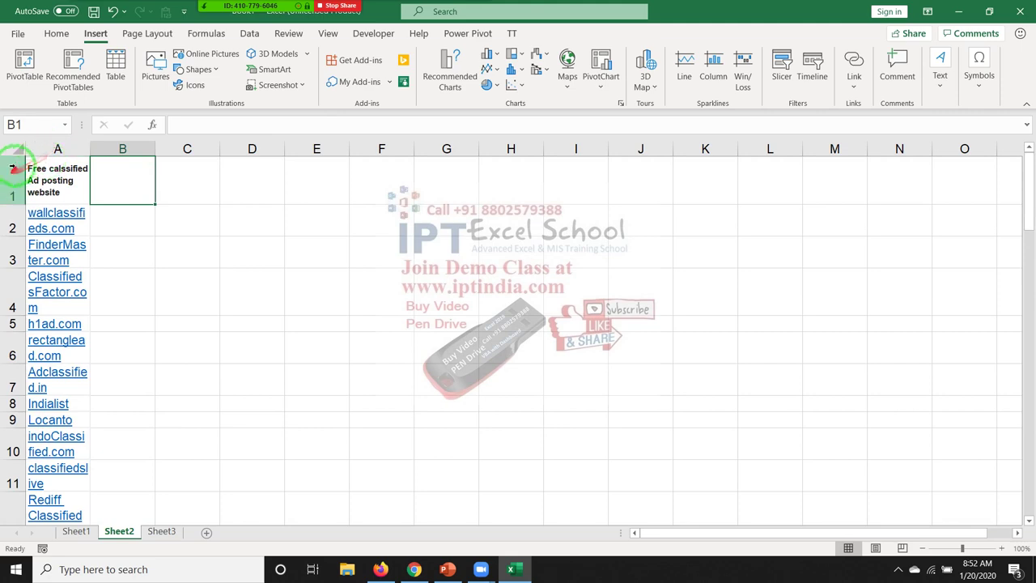
Step: Widen column A to fit the site names and autofit all rows to single-line height
{"action": "left_click_drag", "start_coordinate": [90, 149], "coordinate": [235, 149]}
{"action": "left_click", "coordinate": [18, 151]}
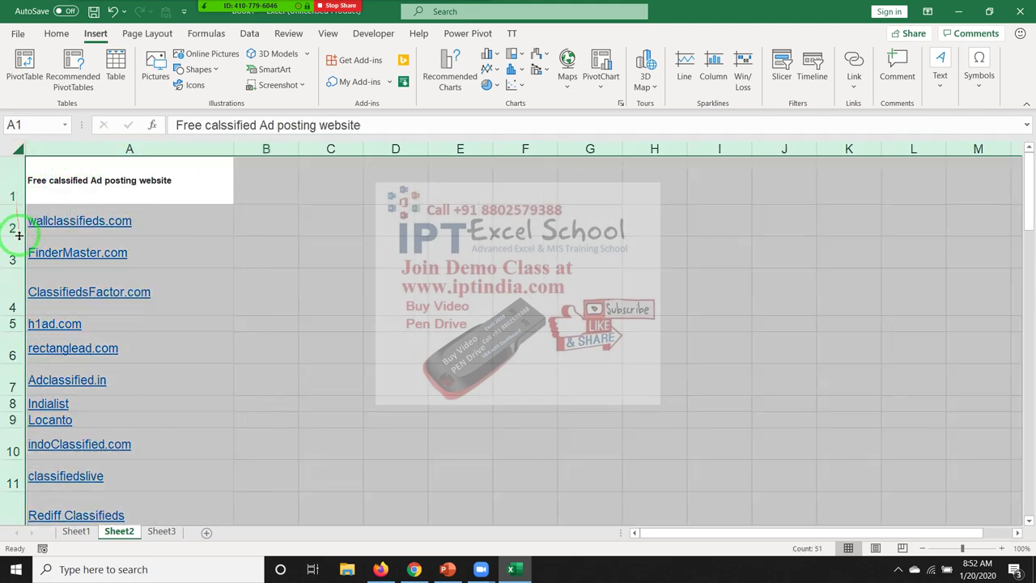
{"action": "double_click", "coordinate": [15, 235]}
{"action": "left_click", "coordinate": [294, 258]}
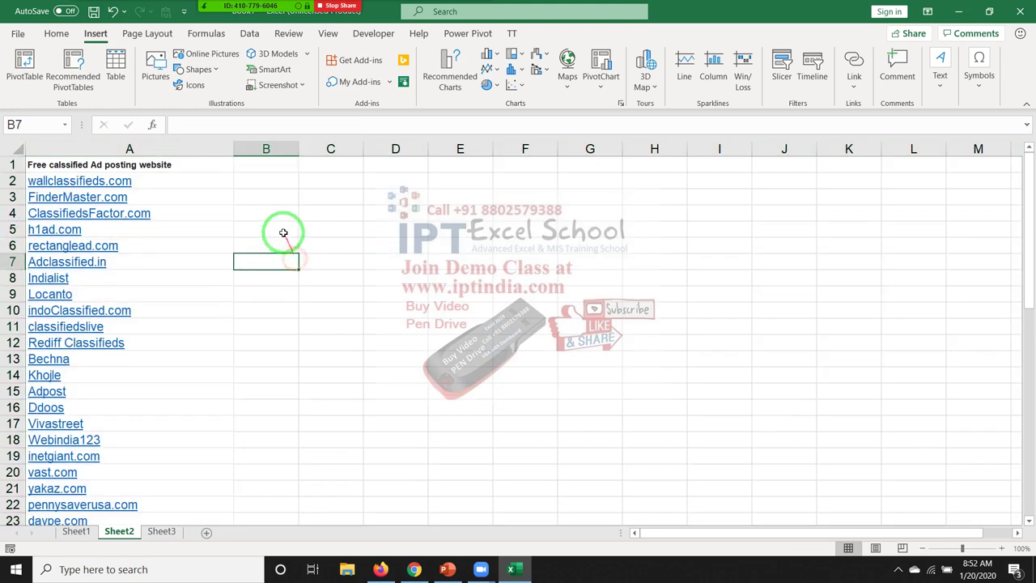
{"action": "scroll", "coordinate": [280, 289], "scroll_direction": "down", "scroll_amount": 5}
{"action": "scroll", "coordinate": [278, 292], "scroll_direction": "up", "scroll_amount": 5}
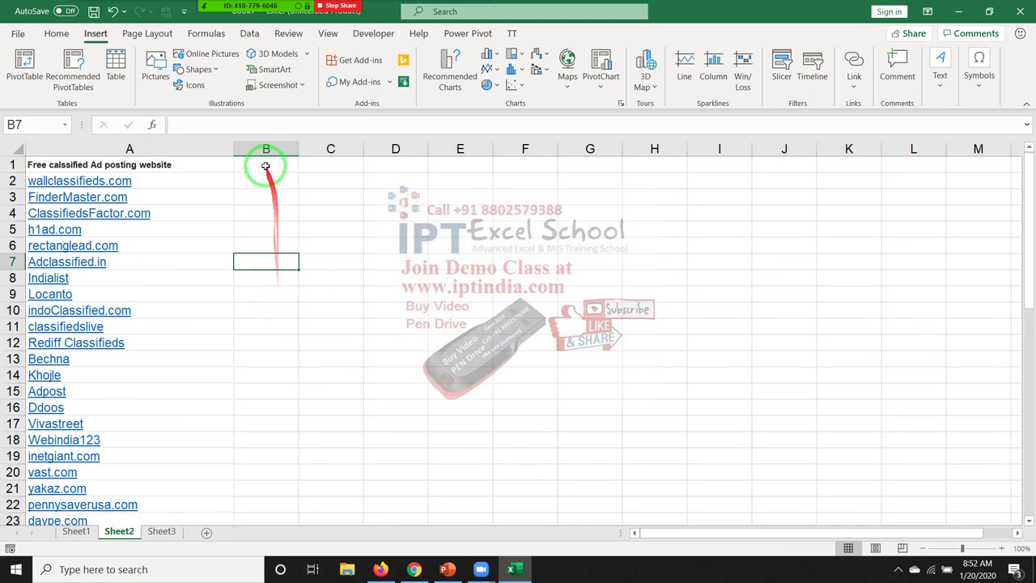
{"action": "left_click_drag", "start_coordinate": [233, 148], "coordinate": [216, 148]}
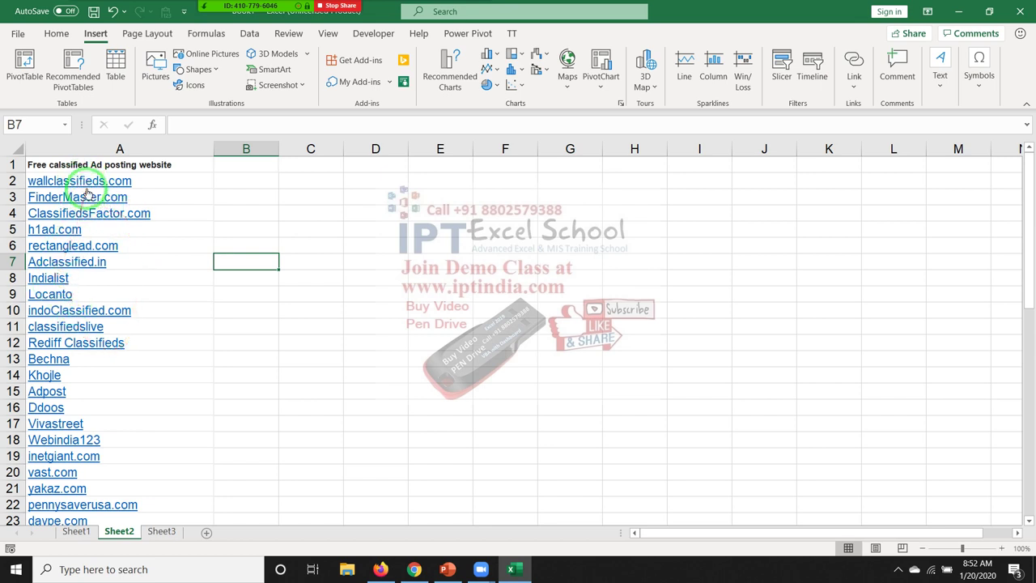
{"action": "right_click", "coordinate": [157, 184]}
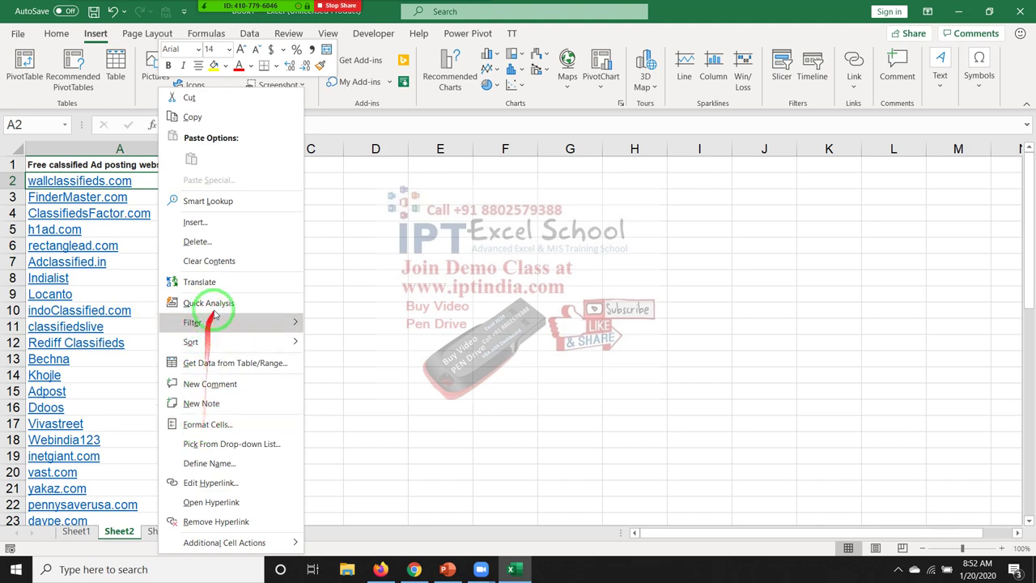
{"action": "left_click", "coordinate": [211, 481]}
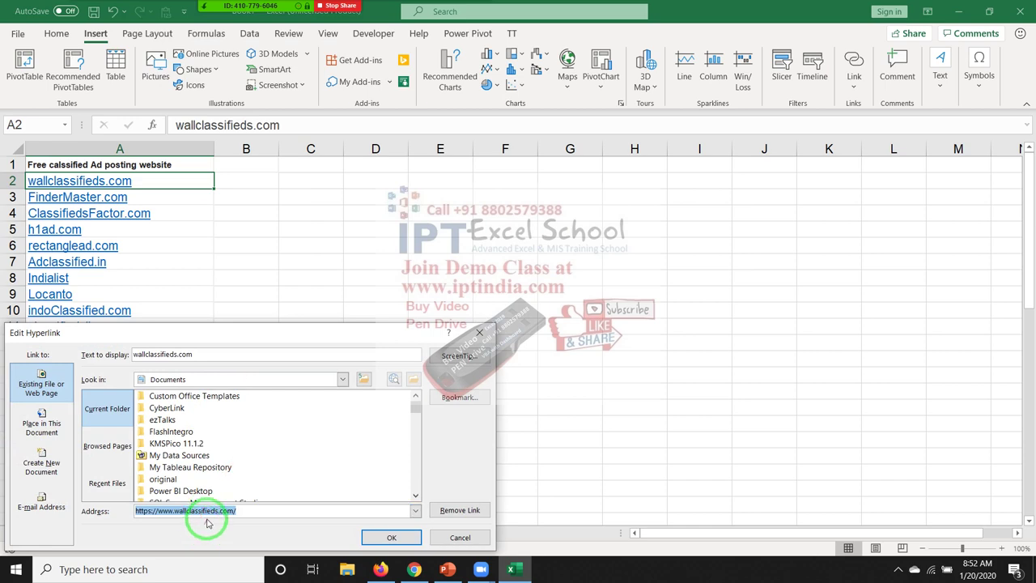
{"action": "key", "text": "Escape"}
{"action": "left_click", "coordinate": [240, 182]}
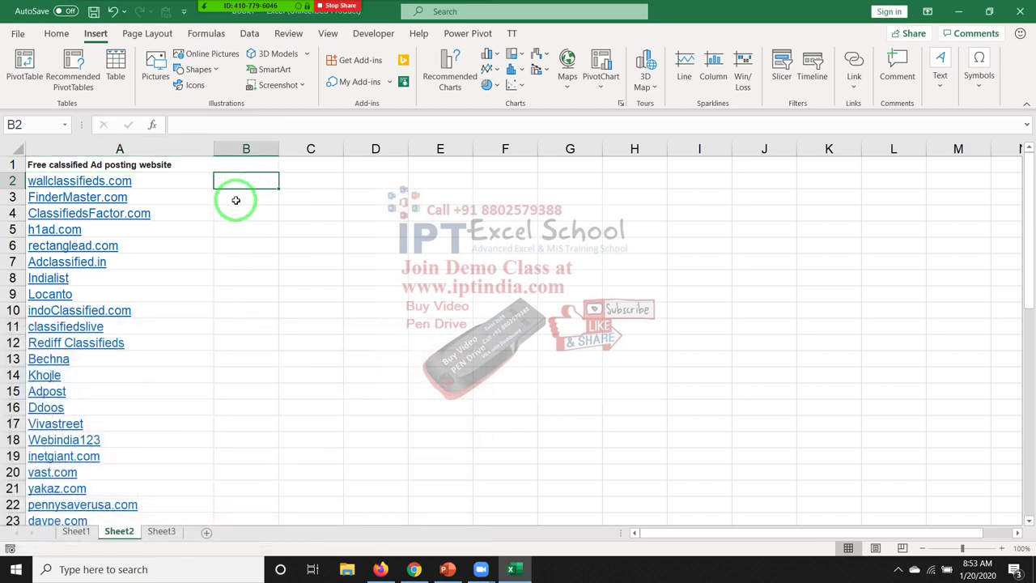
{"action": "key", "text": "ctrl+v"}
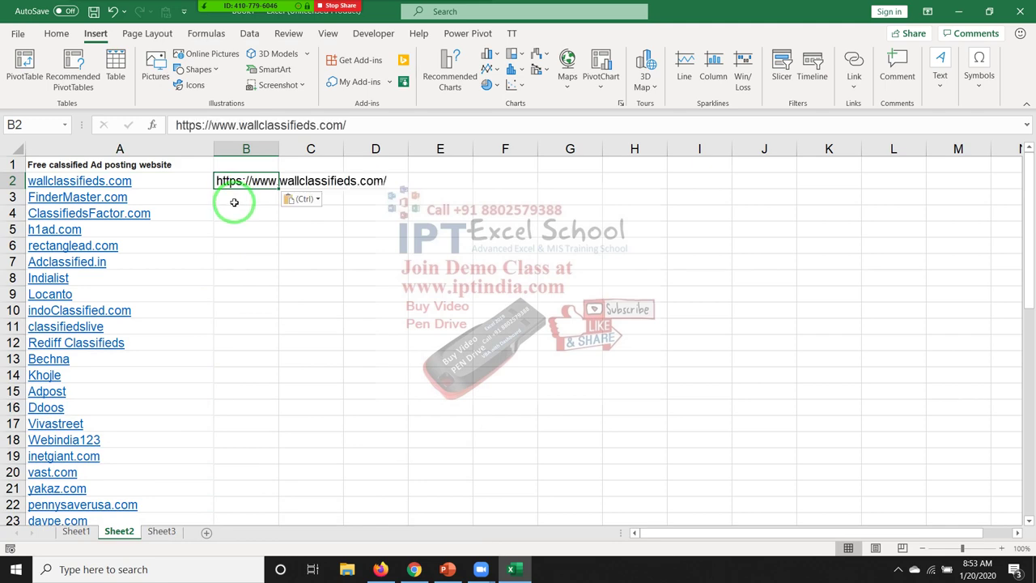
Step: Clear the pasted address from B2 and open the Visual Basic editor from the Developer tab
{"action": "scroll", "coordinate": [176, 231], "scroll_direction": "down", "scroll_amount": 7}
{"action": "scroll", "coordinate": [176, 231], "scroll_direction": "down", "scroll_amount": 7}
{"action": "scroll", "coordinate": [176, 234], "scroll_direction": "down", "scroll_amount": 2}
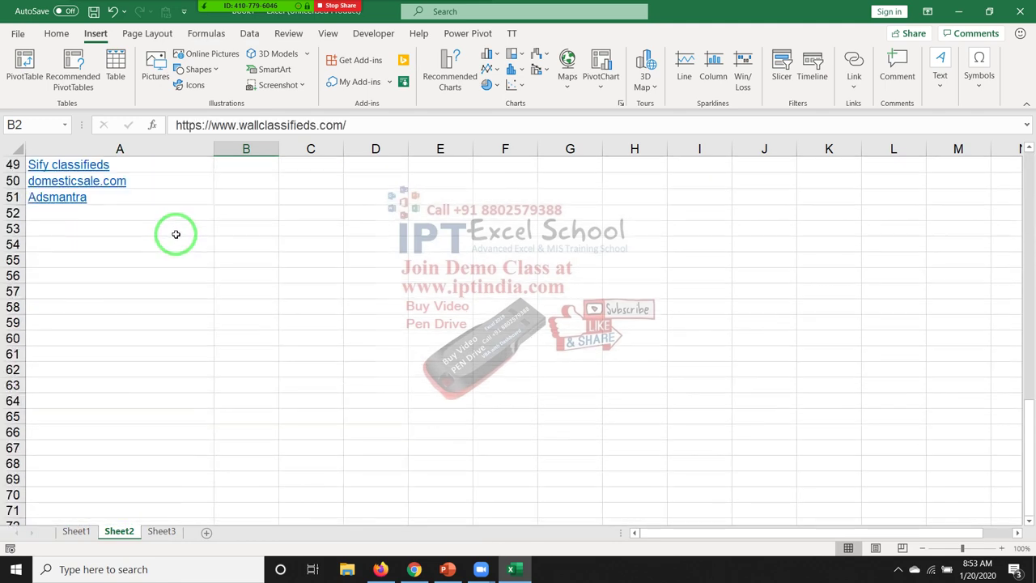
{"action": "scroll", "coordinate": [178, 239], "scroll_direction": "up", "scroll_amount": 11}
{"action": "scroll", "coordinate": [174, 241], "scroll_direction": "up", "scroll_amount": 5}
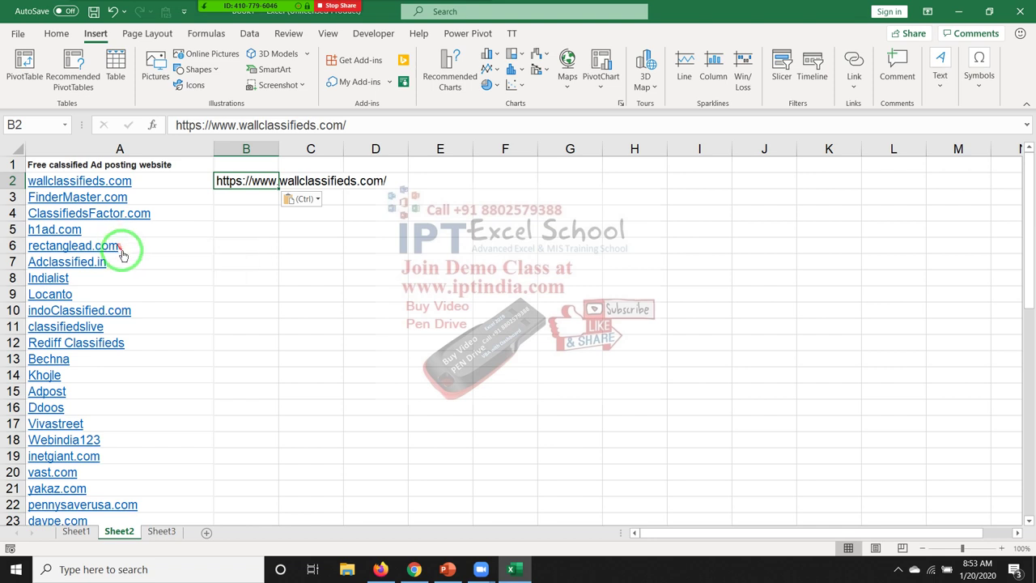
{"action": "left_click", "coordinate": [325, 180]}
{"action": "left_click", "coordinate": [250, 188]}
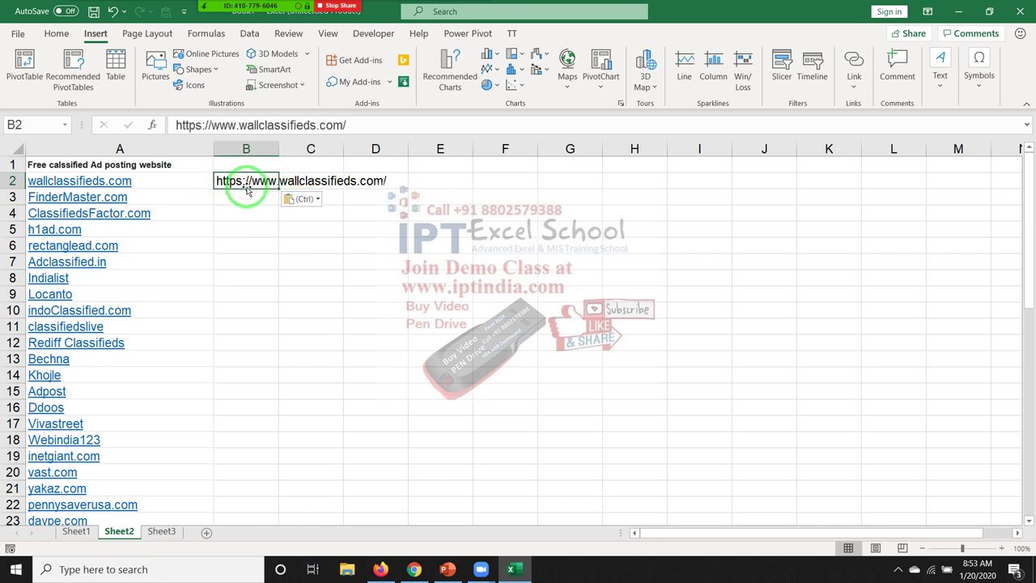
{"action": "key", "text": "Delete"}
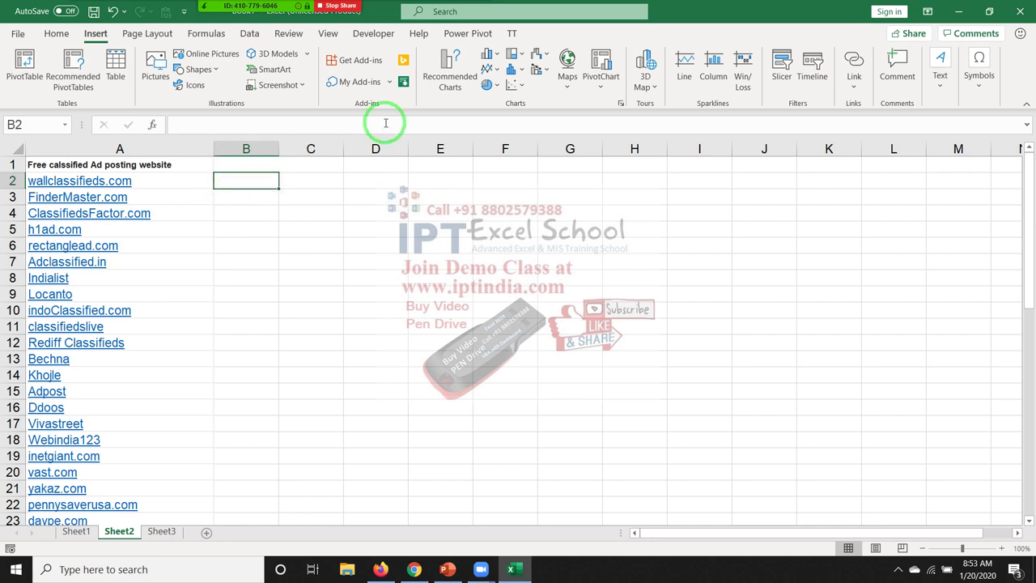
{"action": "left_click", "coordinate": [392, 35]}
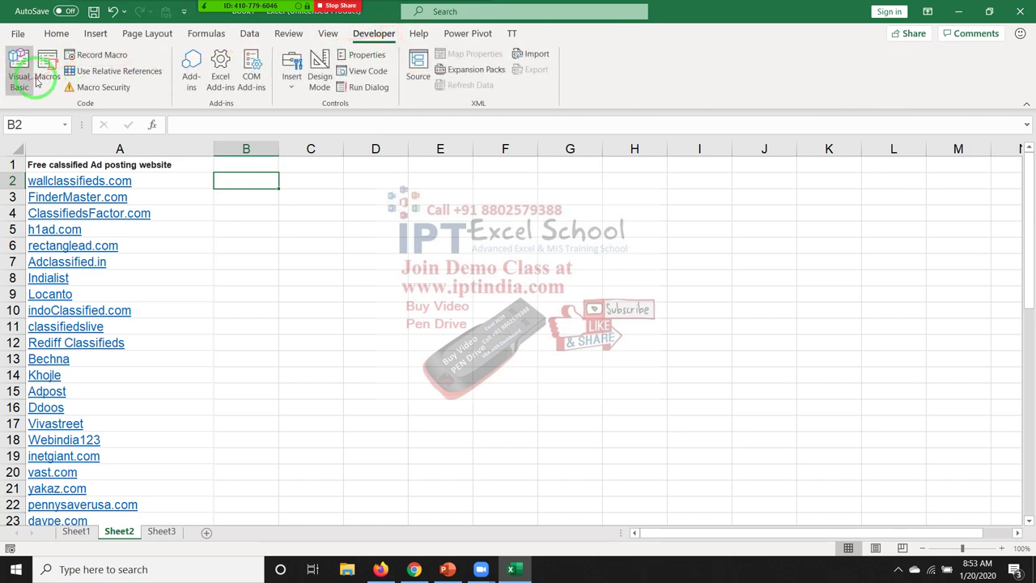
{"action": "left_click", "coordinate": [20, 76]}
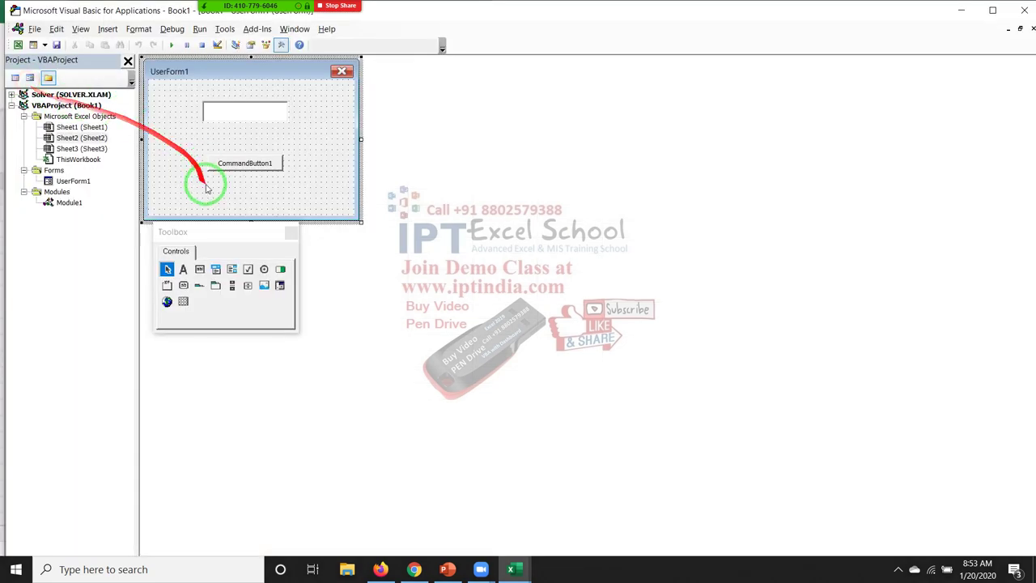
Step: In Module1, below the existing macros, declare Function URL(n As Range)
{"action": "double_click", "coordinate": [69, 203]}
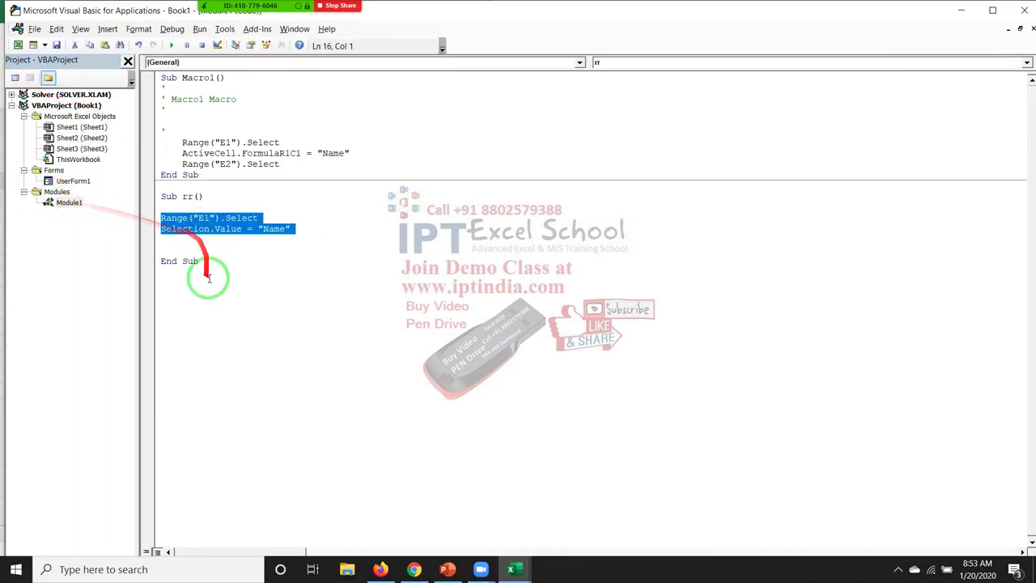
{"action": "left_click", "coordinate": [196, 301]}
{"action": "key", "text": "Return"}
{"action": "type", "text": "fun"}
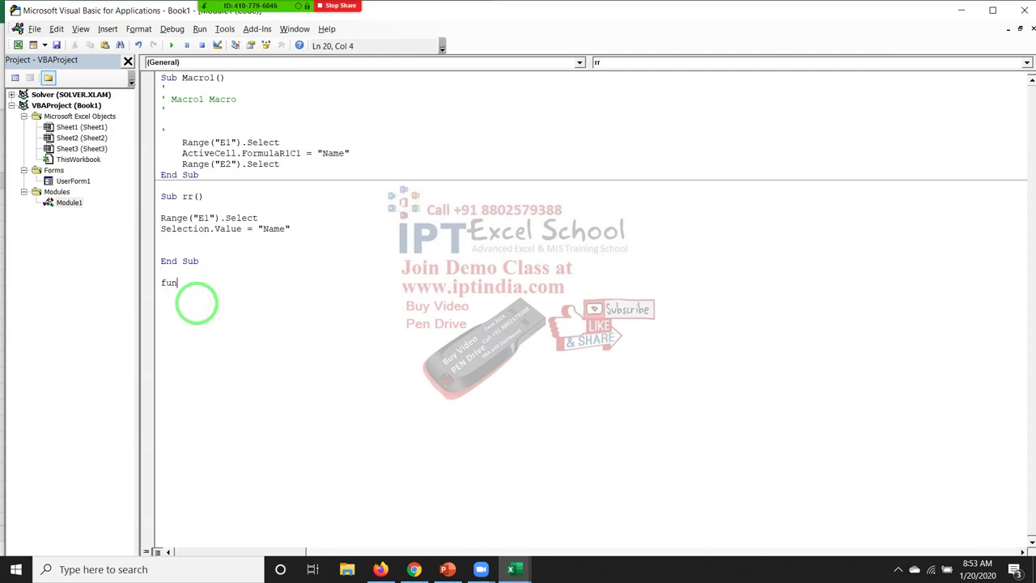
{"action": "type", "text": "ction "}
{"action": "type", "text": "URL"}
{"action": "type", "text": "(n as ra"}
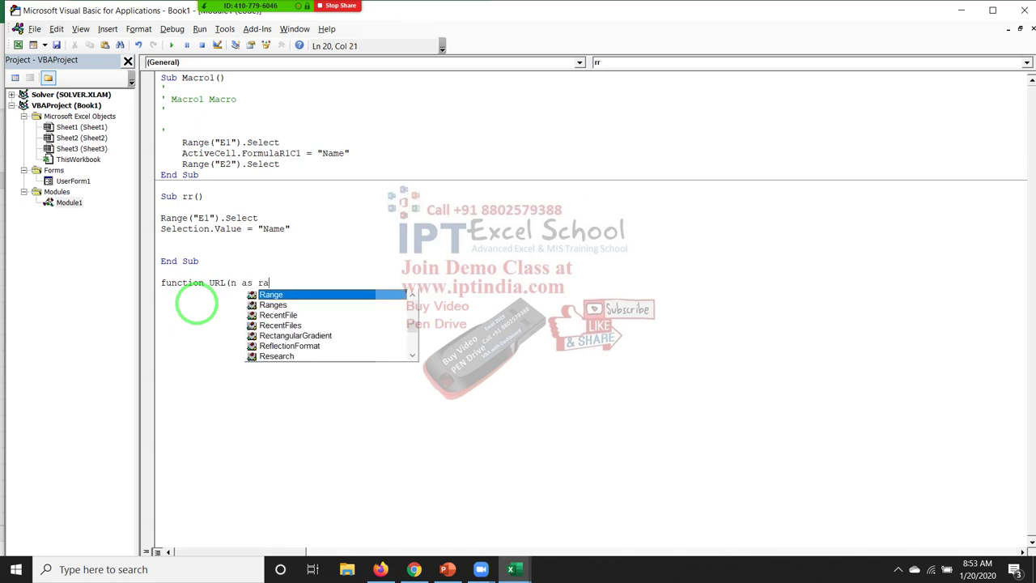
{"action": "key", "text": "Tab"}
{"action": "type", "text": ")"}
{"action": "key", "text": "Return"}
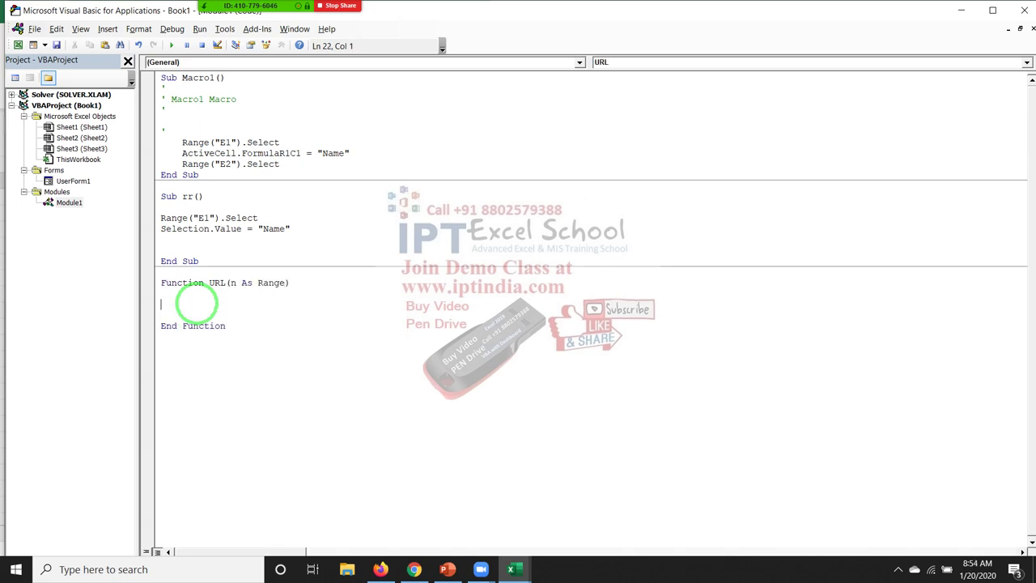
Step: Make URL return n.Hyperlinks(1).Address, then return to the workbook
{"action": "type", "text": "URL"}
{"action": "type", "text": "="}
{"action": "type", "text": "range"}
{"action": "key", "text": "BackSpace"}
{"action": "key", "text": "BackSpace"}
{"action": "key", "text": "BackSpace"}
{"action": "key", "text": "BackSpace"}
{"action": "key", "text": "BackSpace"}
{"action": "type", "text": "n"}
{"action": "type", "text": ".hy"}
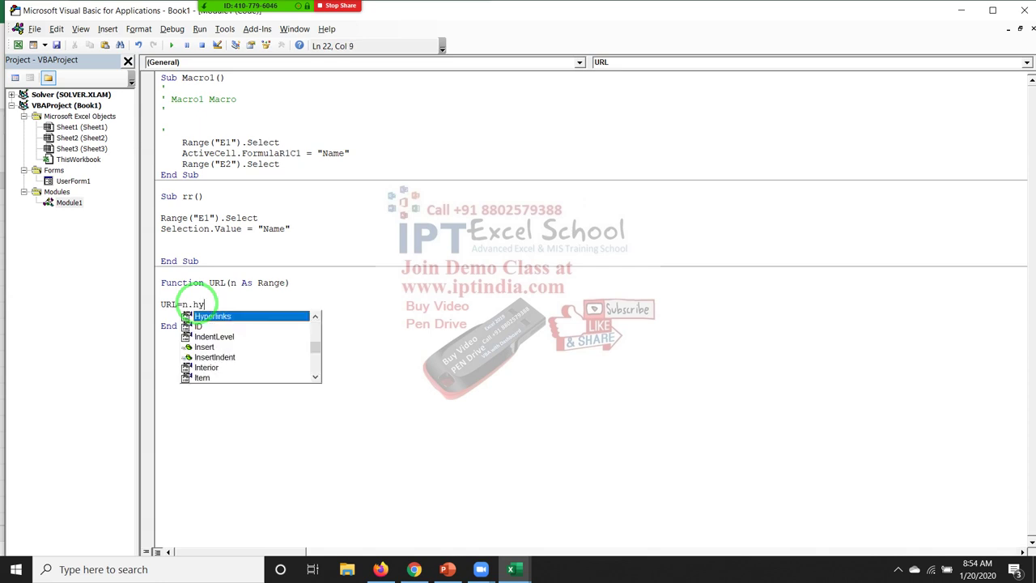
{"action": "key", "text": "Tab"}
{"action": "type", "text": "("}
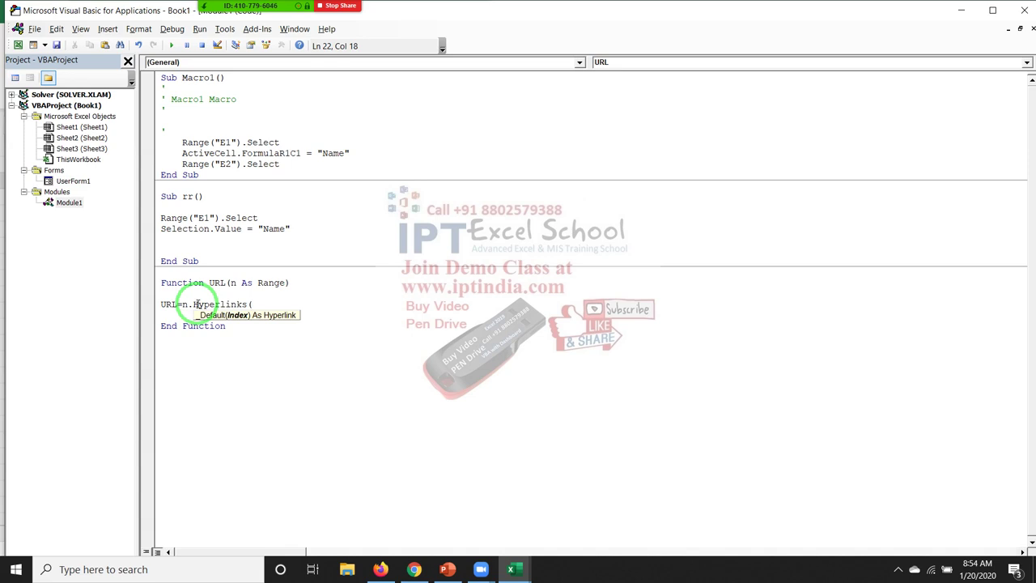
{"action": "type", "text": "1)"}
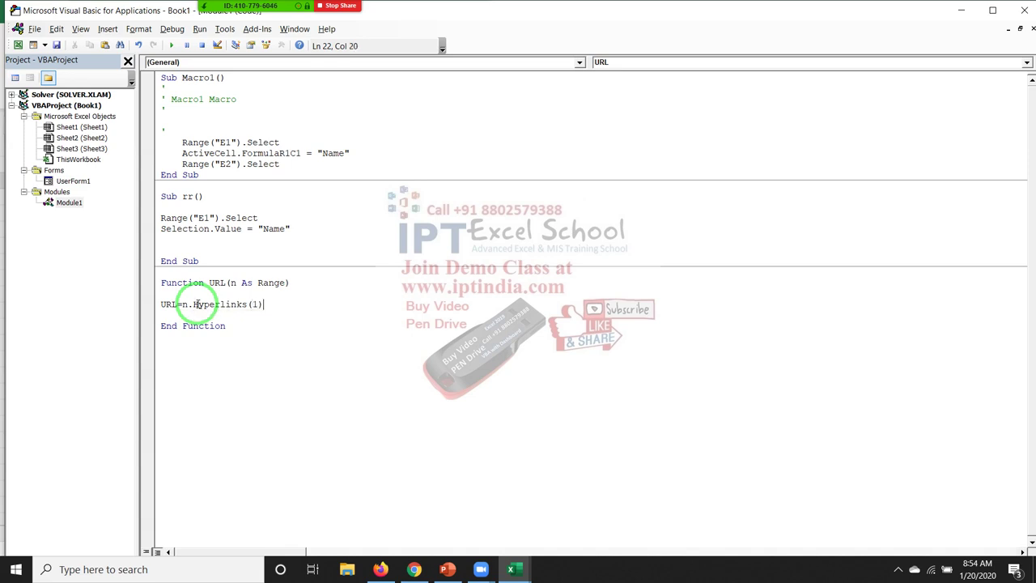
{"action": "type", "text": ".ad"}
{"action": "key", "text": "Return"}
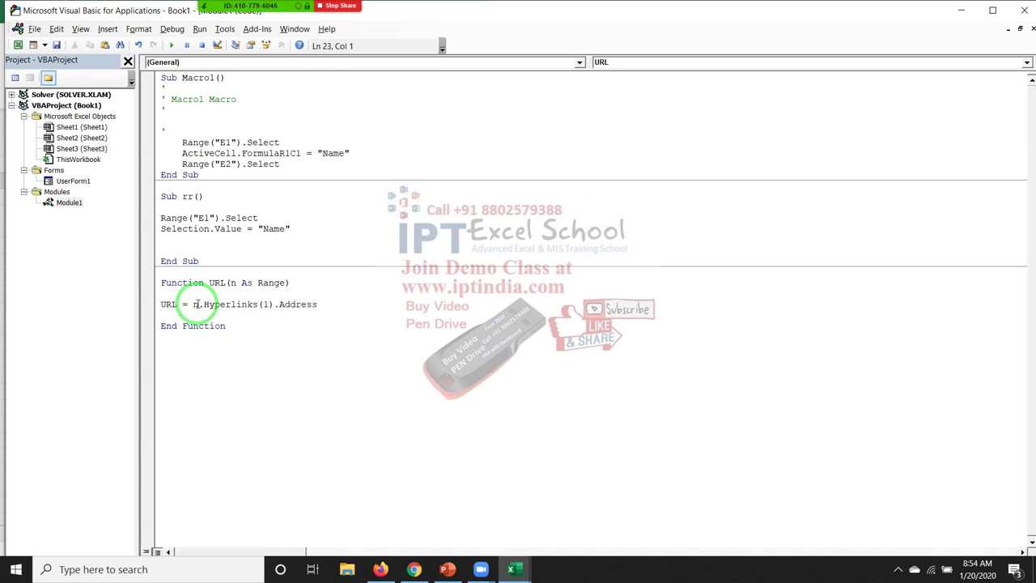
{"action": "key", "text": "alt+F11"}
Step: Enter the formula =URL(A2) in cell B2
{"action": "type", "text": "="}
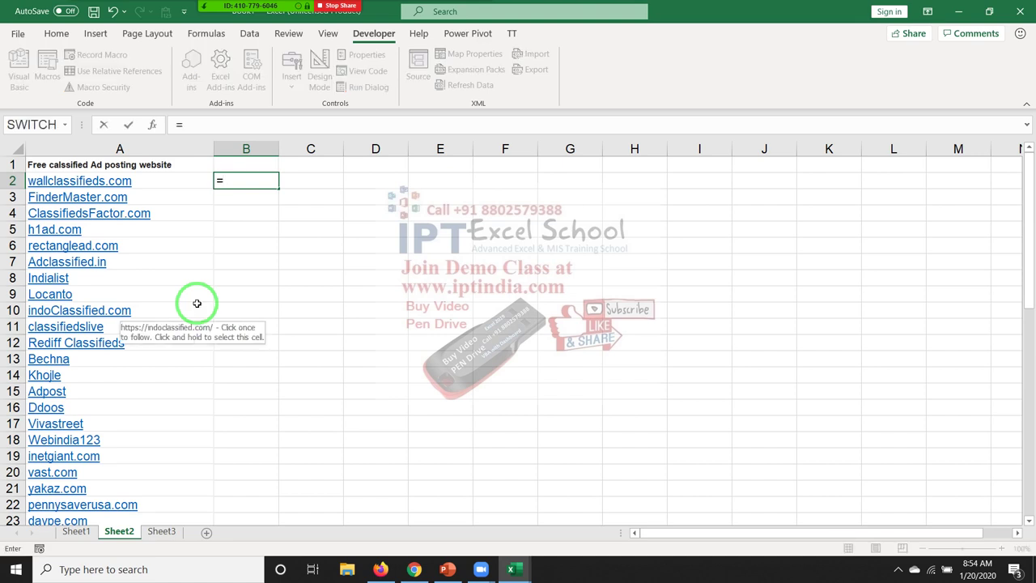
{"action": "type", "text": "url"}
{"action": "key", "text": "Tab"}
{"action": "key", "text": "Left"}
{"action": "key", "text": "Return"}
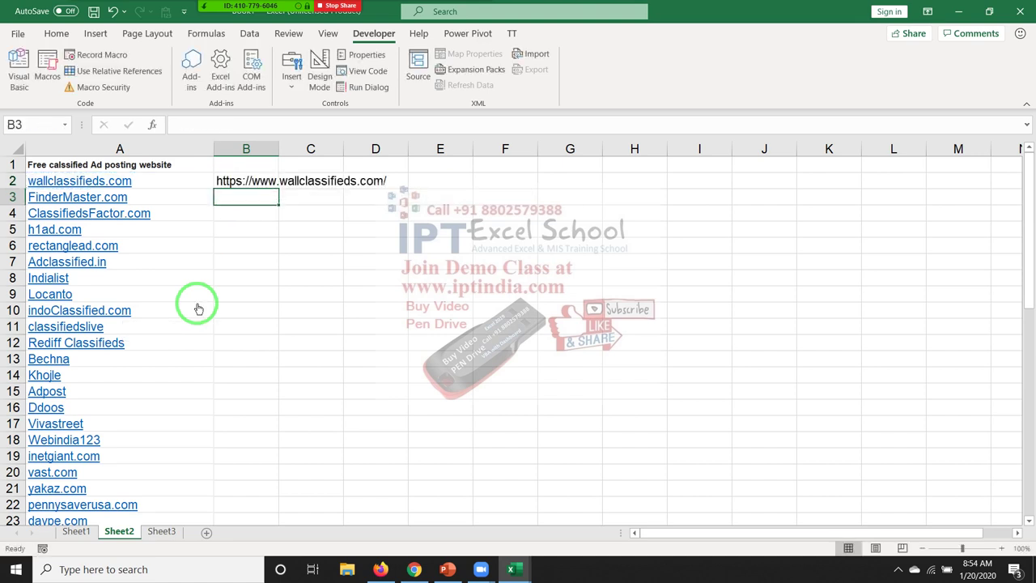
{"action": "key", "text": "Up"}
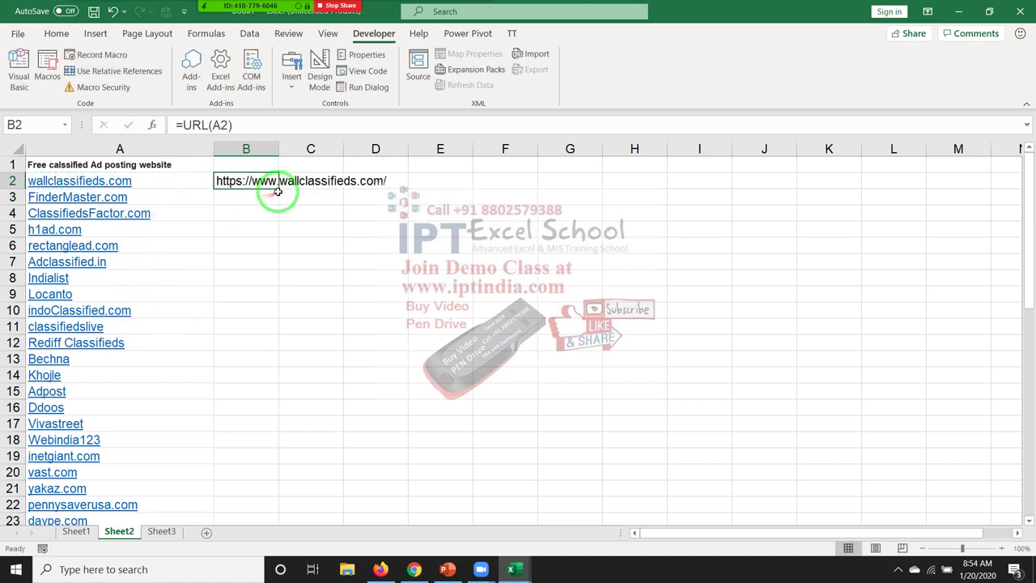
{"action": "left_click", "coordinate": [274, 196]}
{"action": "left_click", "coordinate": [271, 183]}
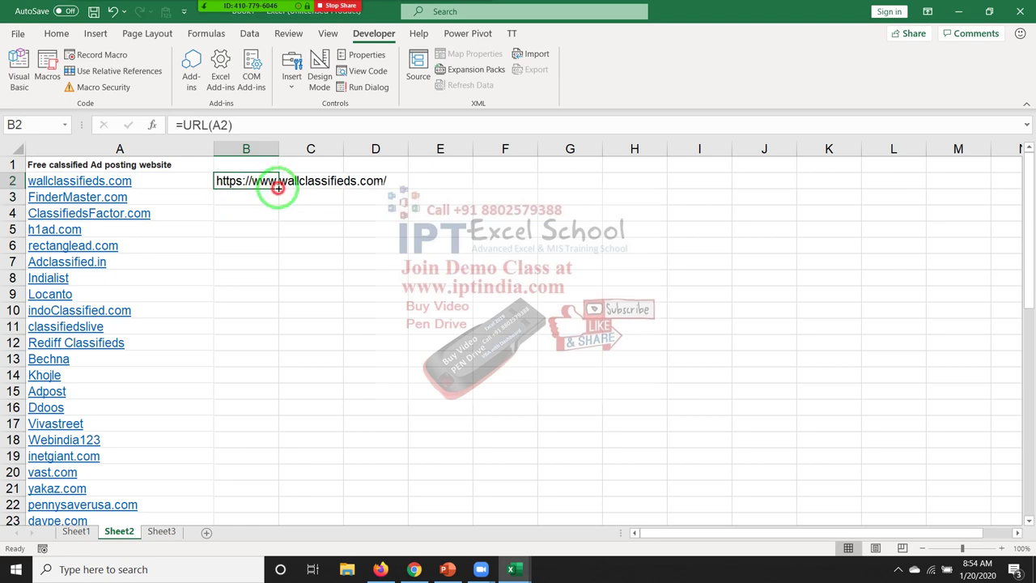
Step: Fill the URL formula down column B to row 51, then switch to Sheet1
{"action": "double_click", "coordinate": [278, 188]}
{"action": "scroll", "coordinate": [243, 308], "scroll_direction": "down", "scroll_amount": 7}
{"action": "scroll", "coordinate": [264, 348], "scroll_direction": "down", "scroll_amount": 5}
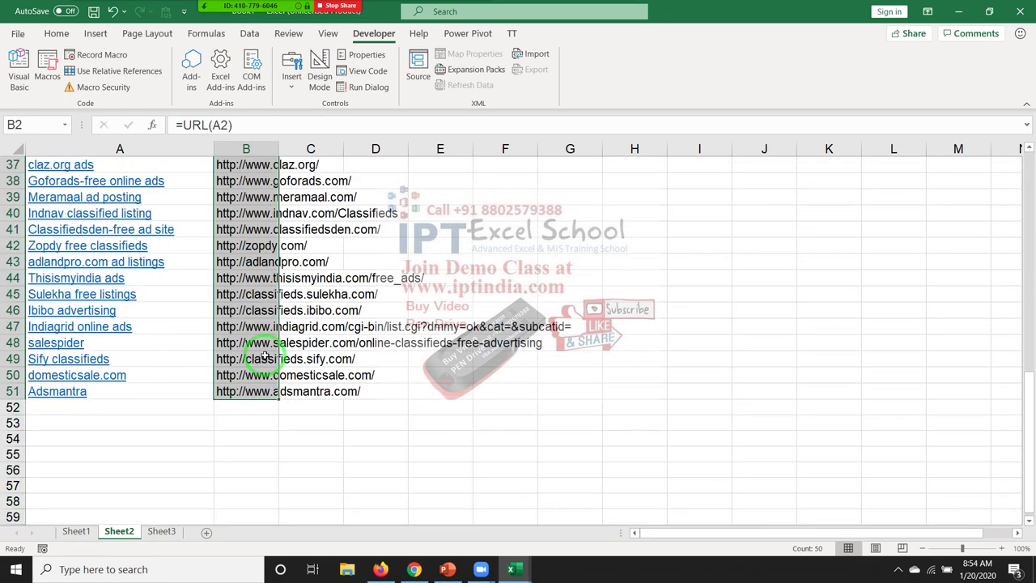
{"action": "scroll", "coordinate": [264, 348], "scroll_direction": "down", "scroll_amount": 5}
{"action": "scroll", "coordinate": [263, 344], "scroll_direction": "up", "scroll_amount": 7}
{"action": "scroll", "coordinate": [263, 344], "scroll_direction": "up", "scroll_amount": 6}
{"action": "scroll", "coordinate": [263, 344], "scroll_direction": "up", "scroll_amount": 4}
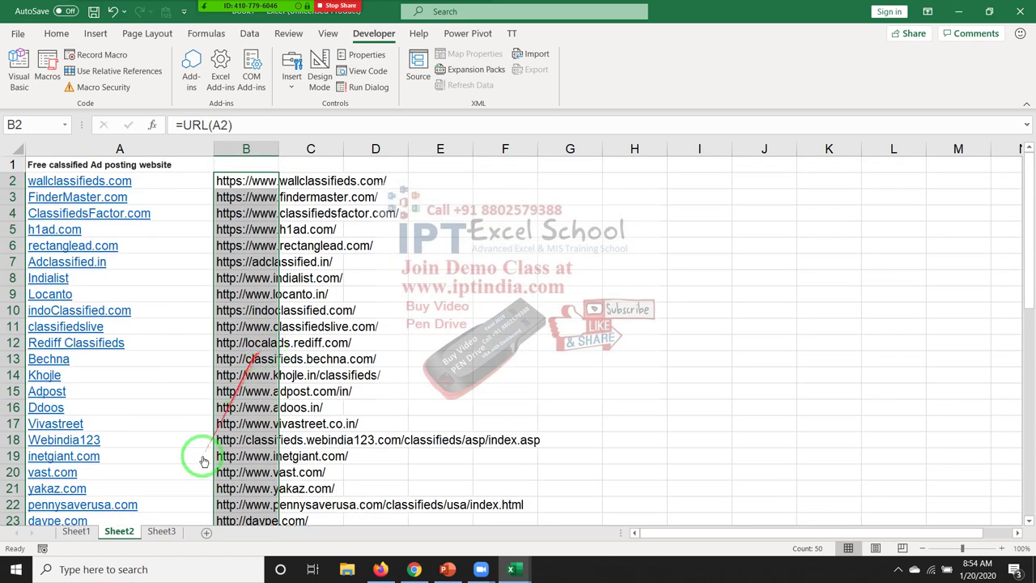
{"action": "left_click", "coordinate": [72, 530]}
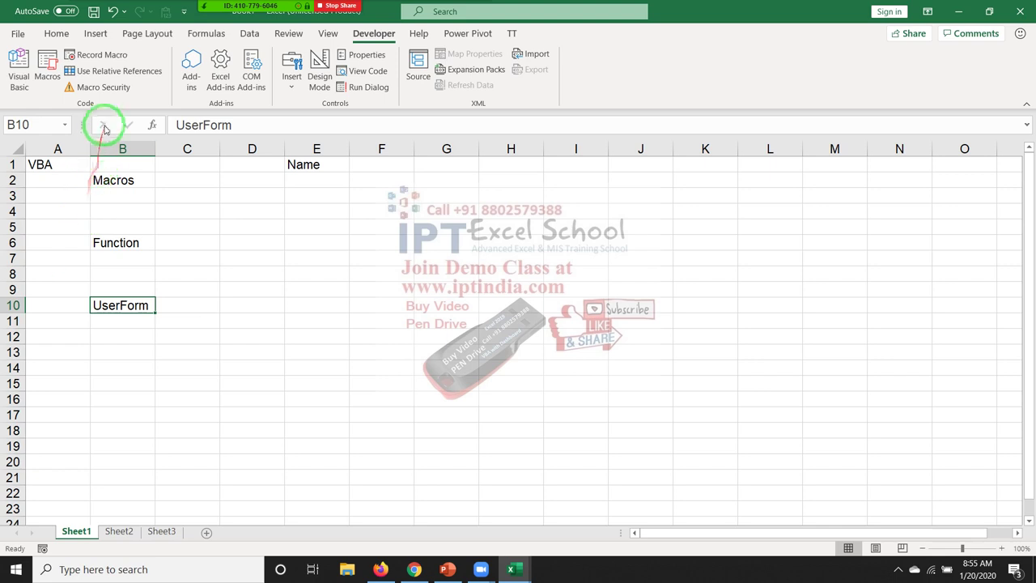
Step: Open Macro Security to show the Trust Center's Macro Settings
{"action": "left_click", "coordinate": [89, 87]}
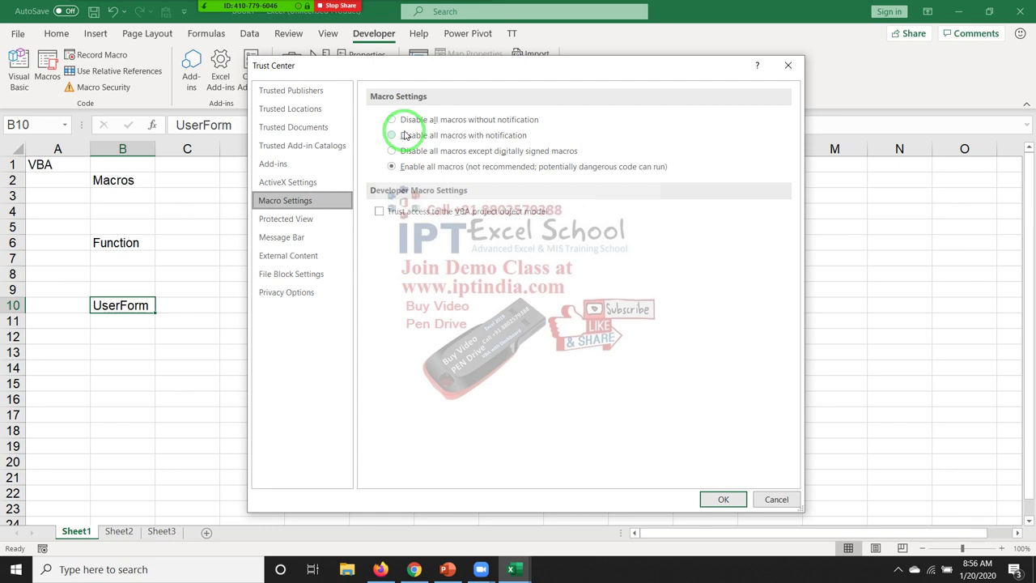
Step: Close the Trust Center dialog to return to Sheet1
{"action": "key", "text": "Return"}
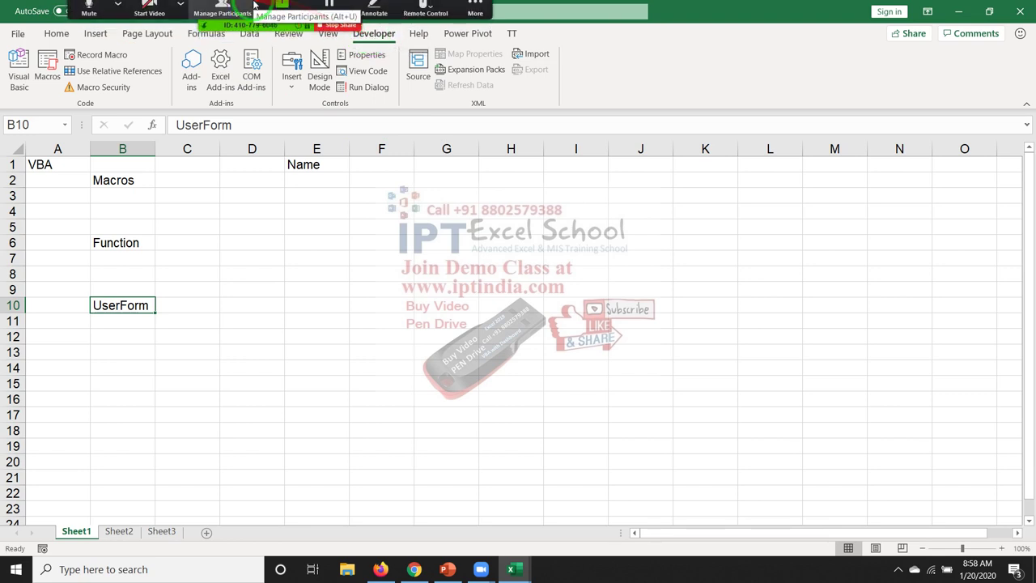
{"action": "left_click", "coordinate": [223, 13]}
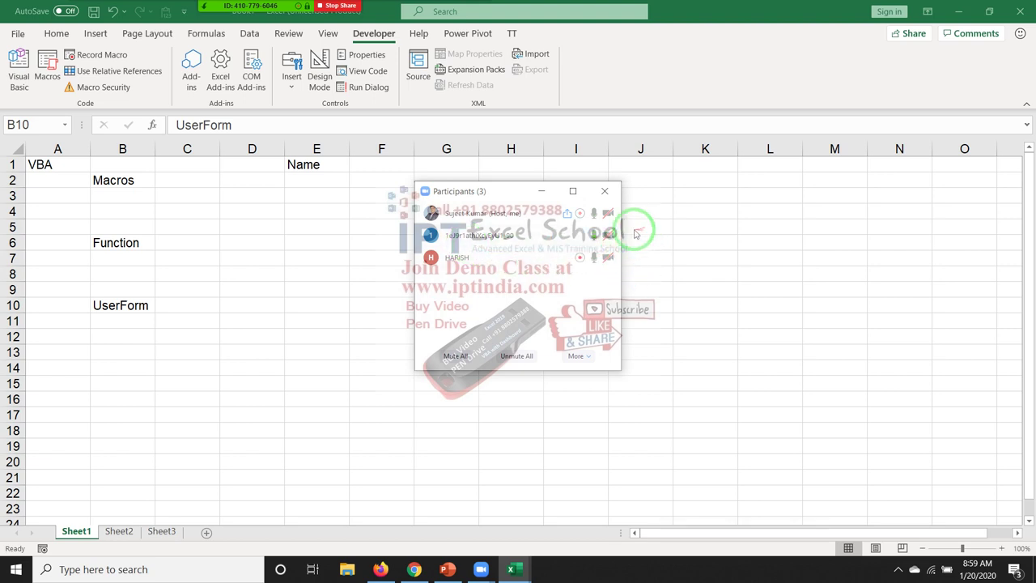
{"action": "mouse_move", "coordinate": [501, 258]}
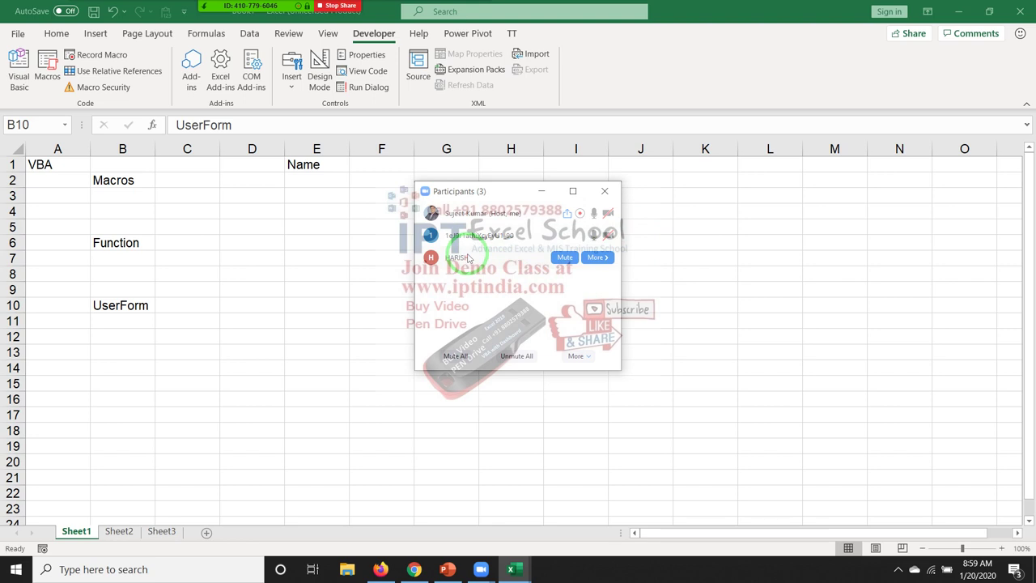
{"action": "left_click", "coordinate": [605, 191]}
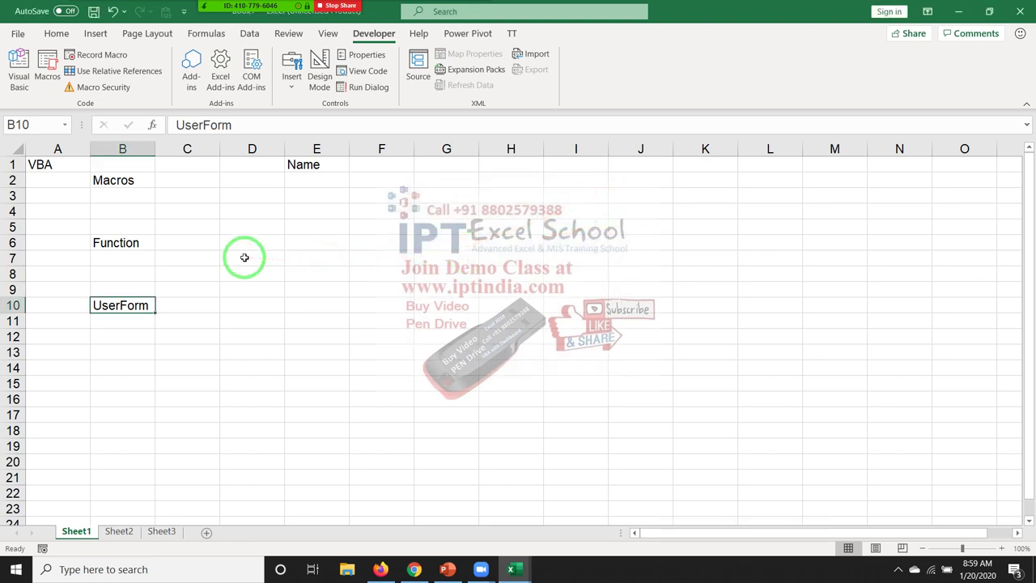
Step: Select cells in column B, including the Function and Macros labels, then empty cell C4
{"action": "left_click", "coordinate": [133, 257]}
{"action": "left_click", "coordinate": [126, 242]}
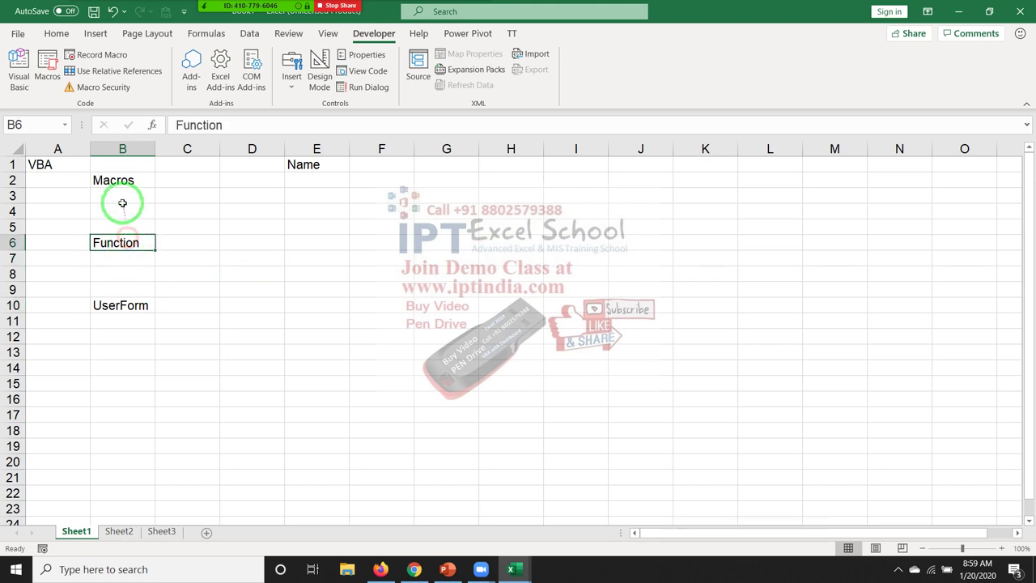
{"action": "left_click", "coordinate": [121, 183]}
{"action": "left_click", "coordinate": [197, 212]}
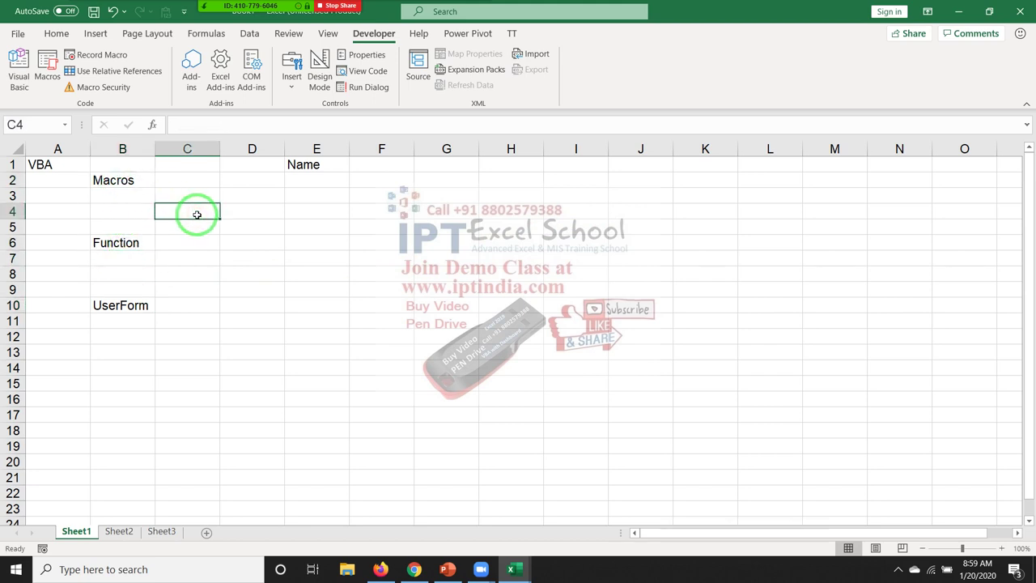
Step: Open and close Macro Security, then go to the File backstage Home page
{"action": "left_click", "coordinate": [93, 87]}
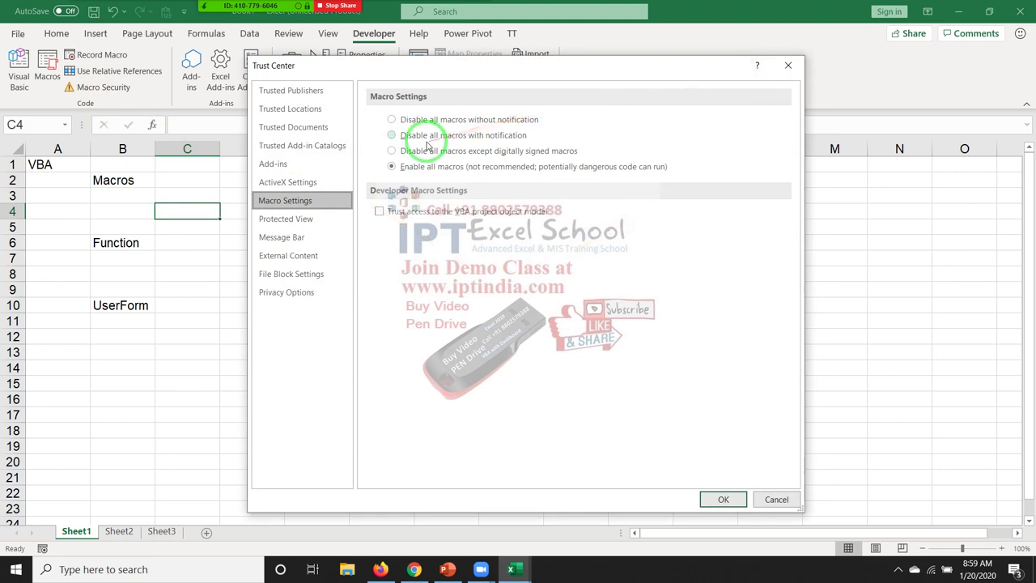
{"action": "left_click", "coordinate": [787, 65]}
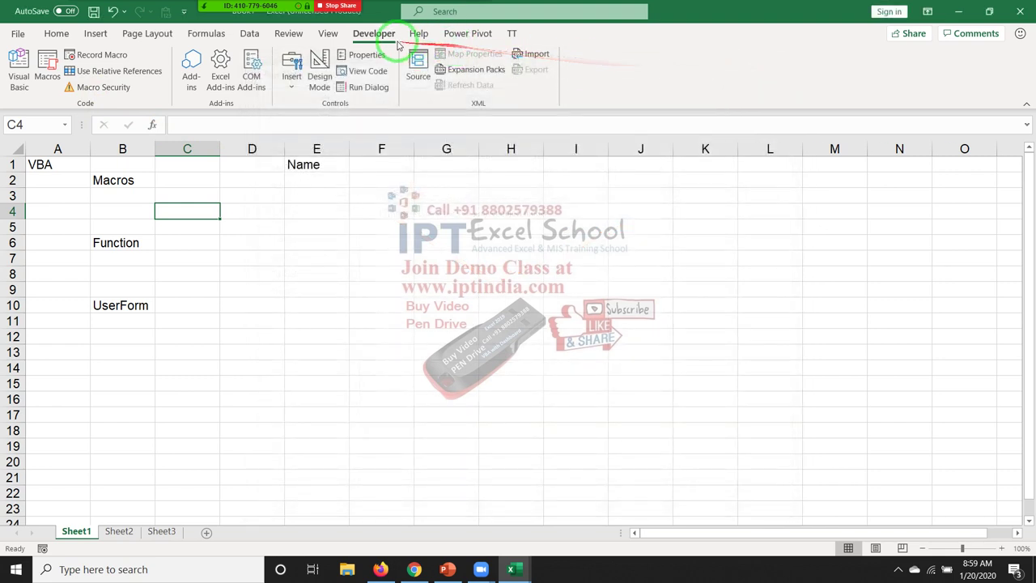
{"action": "left_click", "coordinate": [18, 33]}
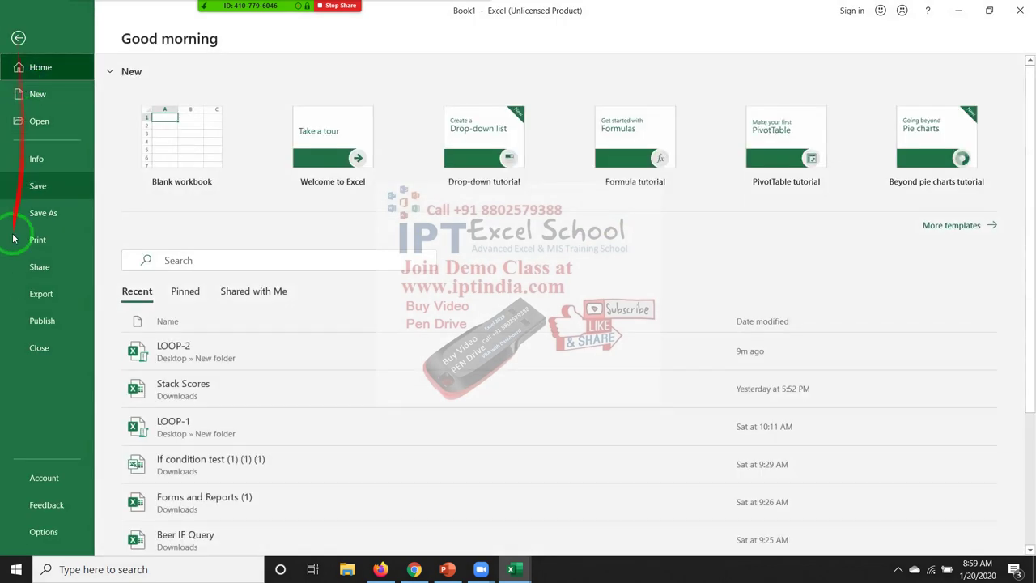
Step: Open Excel Options, collapse the Developer group, close it, and select cell F12
{"action": "left_click", "coordinate": [66, 538]}
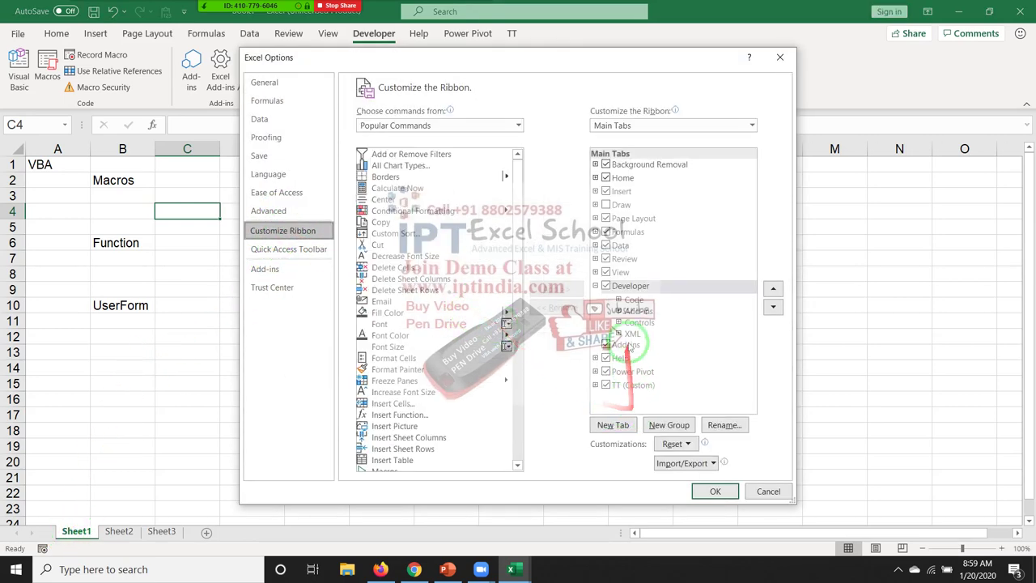
{"action": "left_click", "coordinate": [595, 285]}
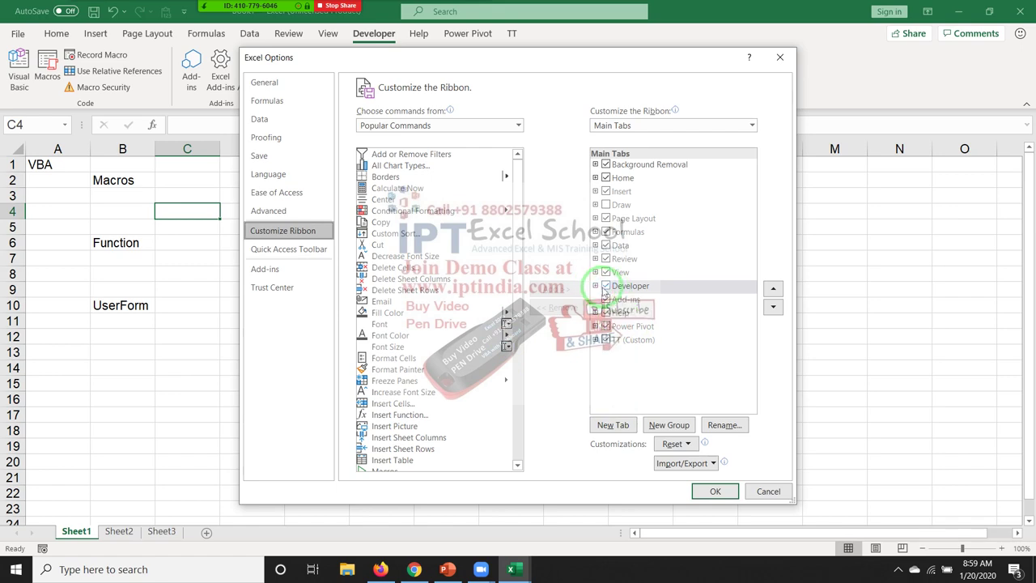
{"action": "left_click", "coordinate": [715, 490]}
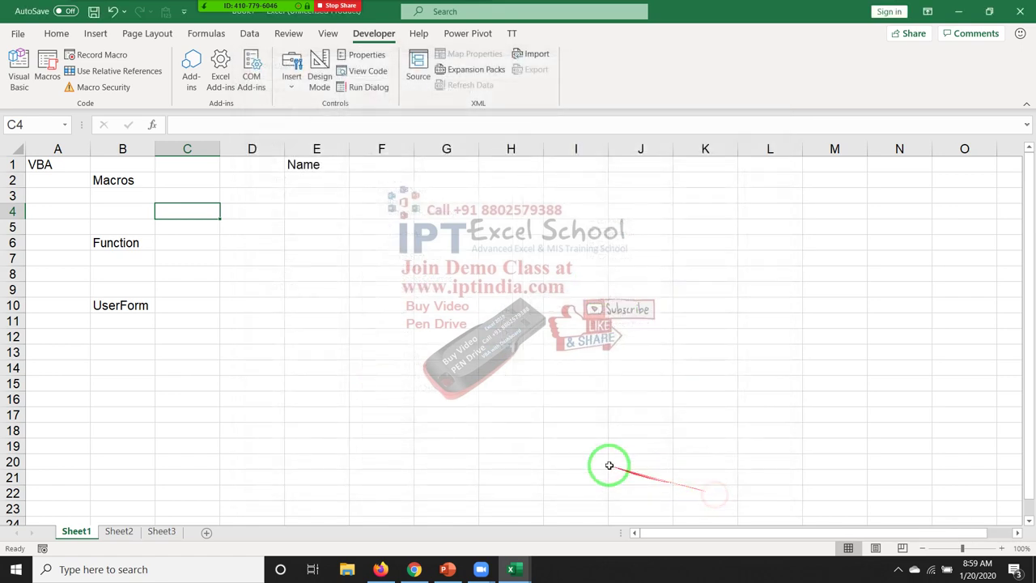
{"action": "left_click", "coordinate": [382, 335]}
Step: Reopen Excel Options from the start page and close it without applying changes
{"action": "left_click", "coordinate": [18, 33]}
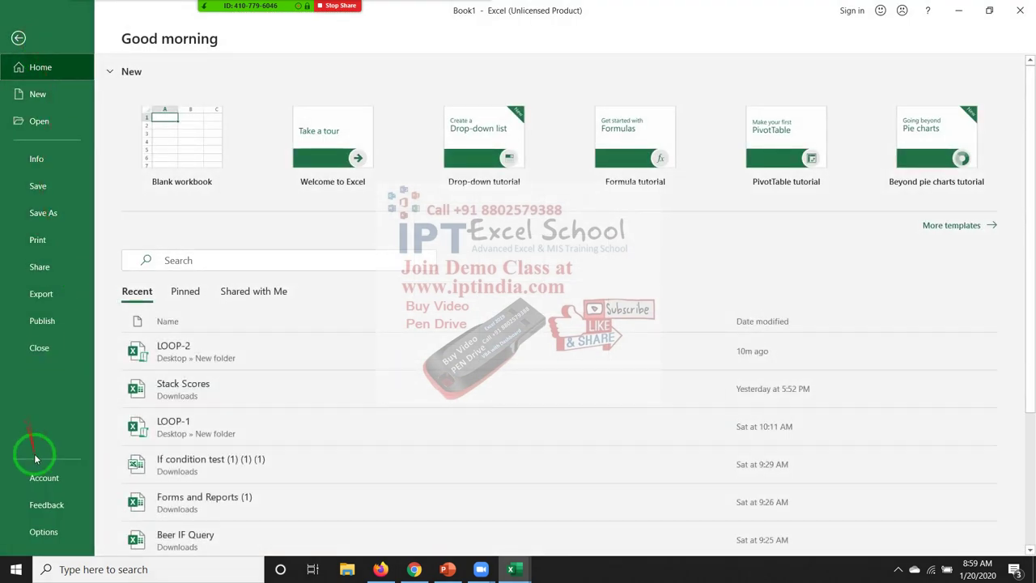
{"action": "left_click", "coordinate": [40, 532]}
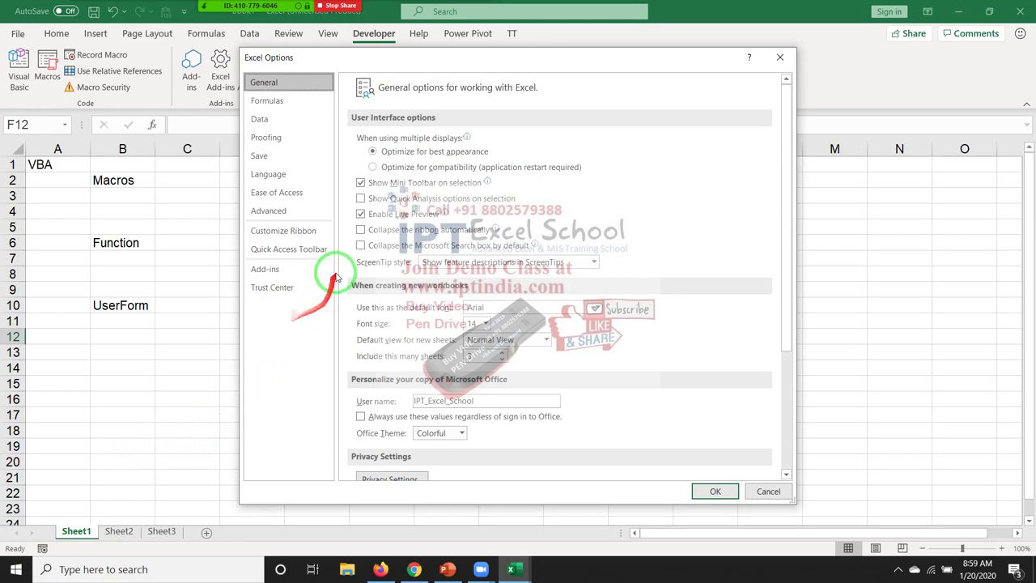
{"action": "left_click", "coordinate": [776, 59]}
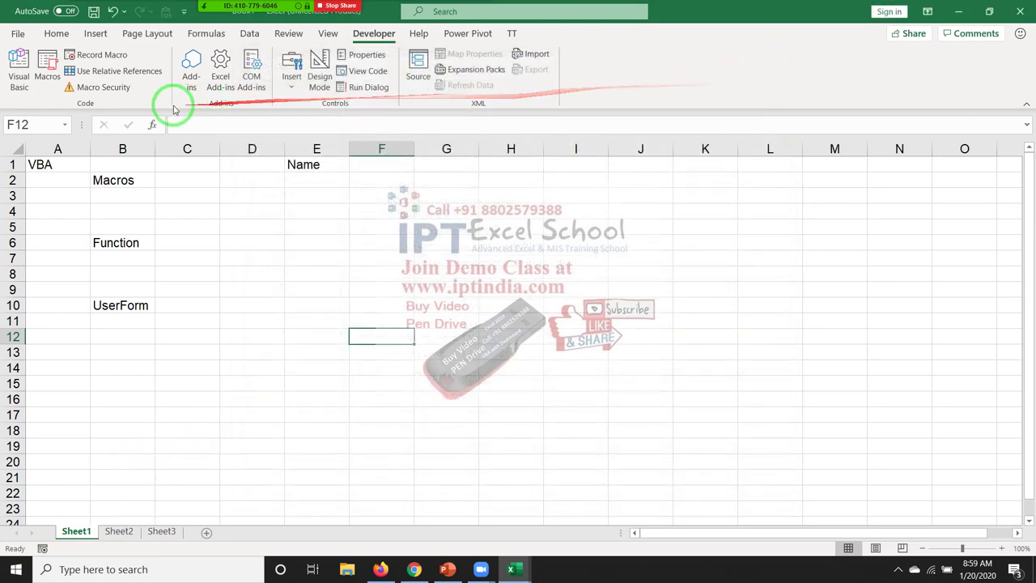
Step: Keep Macro Settings at 'Enable all macros', close the Trust Center, and select cell F7
{"action": "left_click", "coordinate": [103, 86]}
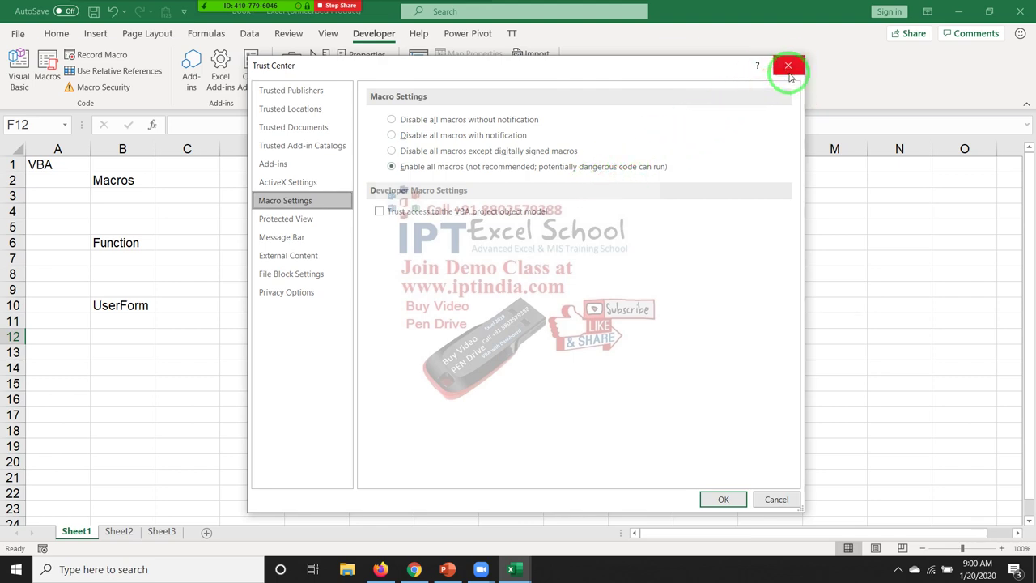
{"action": "left_click", "coordinate": [787, 65]}
{"action": "left_click", "coordinate": [377, 258]}
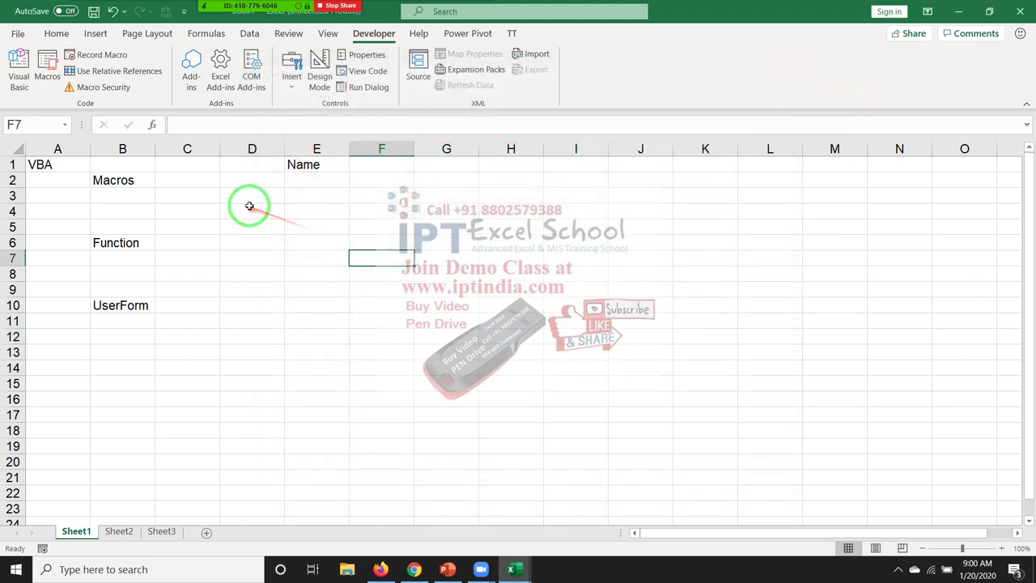
Step: Browse the save file types, choose Excel Workbook, then cancel without saving
{"action": "key", "text": "ctrl+s"}
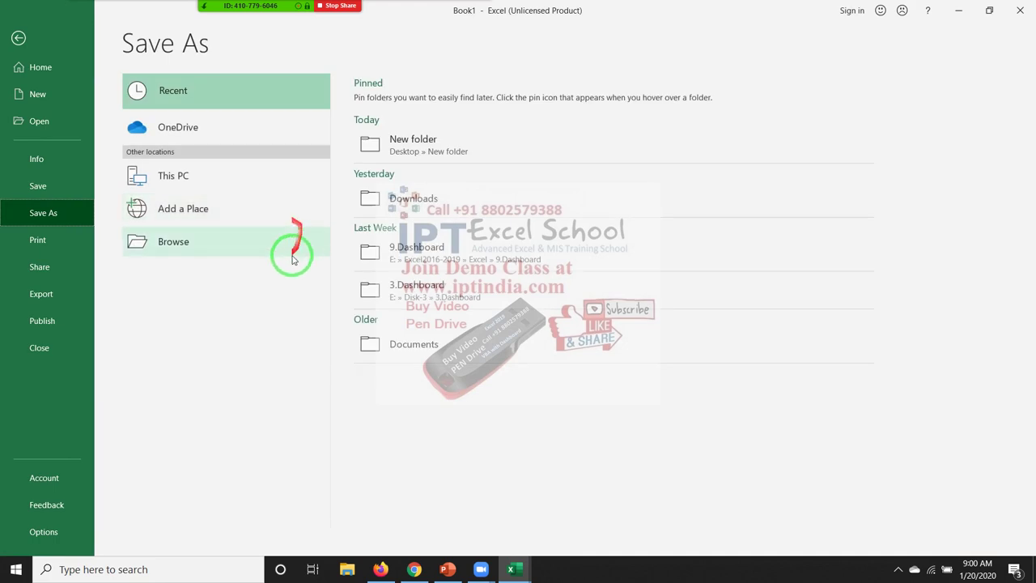
{"action": "left_click", "coordinate": [273, 256]}
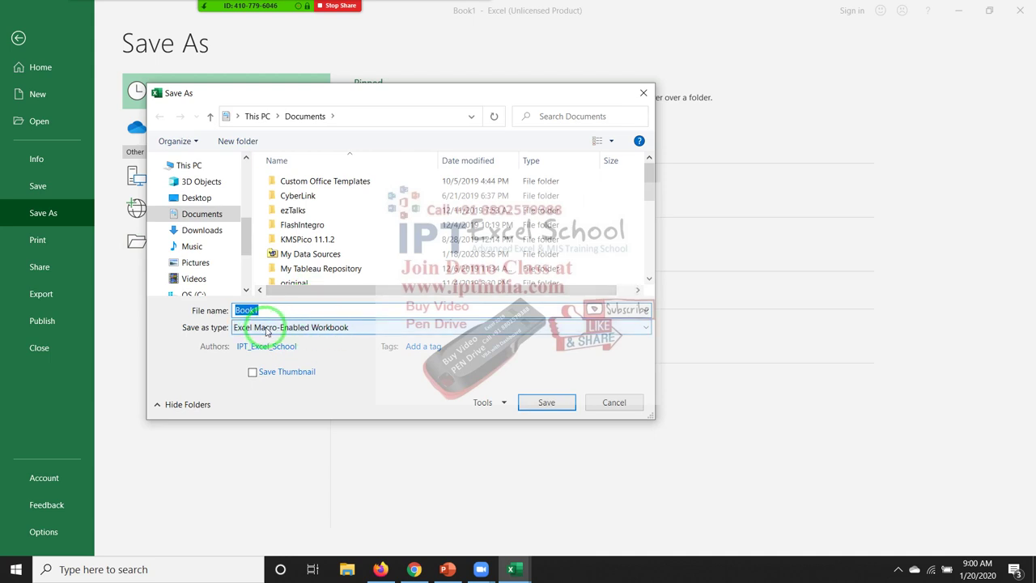
{"action": "left_click", "coordinate": [267, 330]}
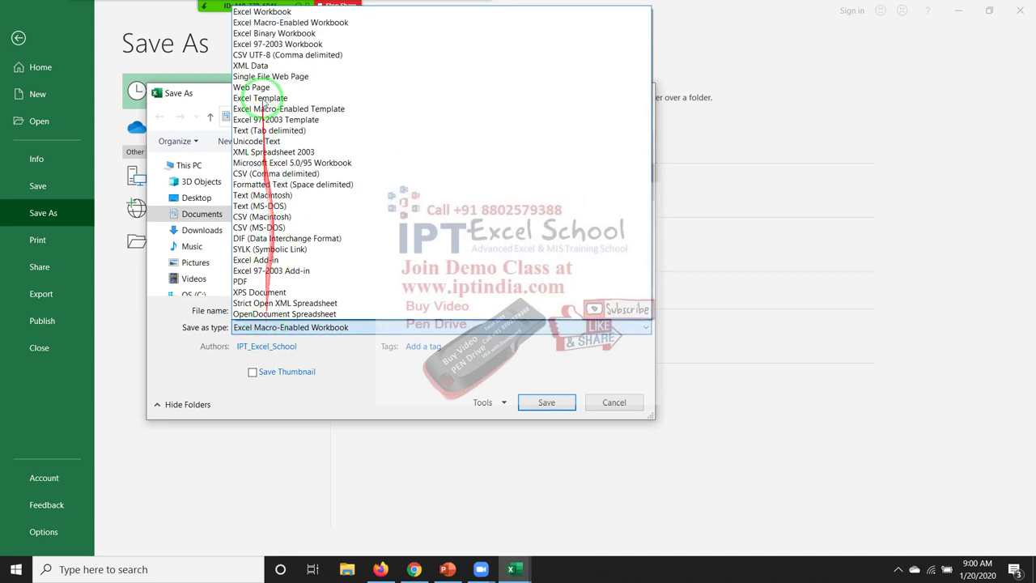
{"action": "left_click", "coordinate": [263, 12]}
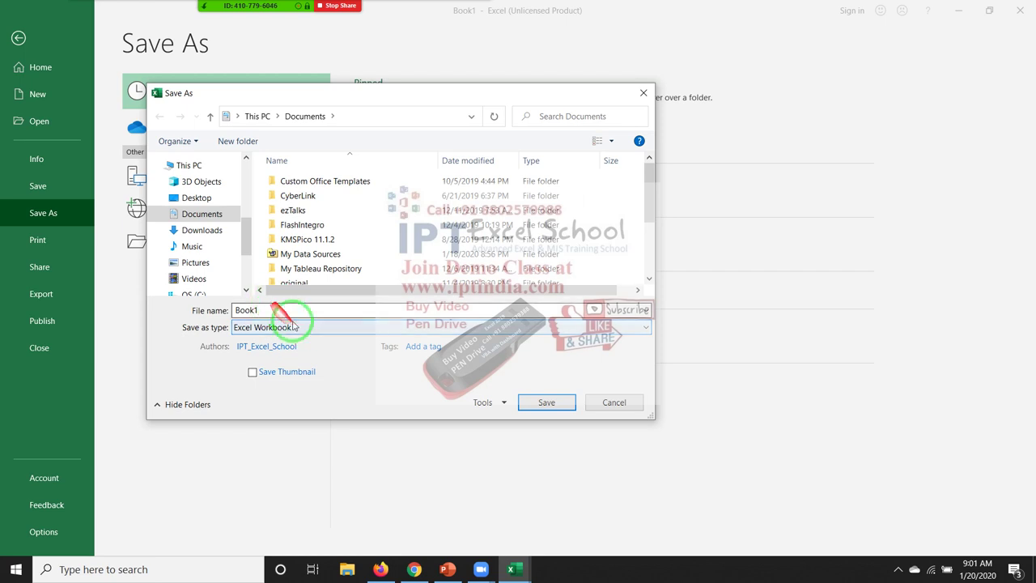
{"action": "left_click", "coordinate": [617, 402]}
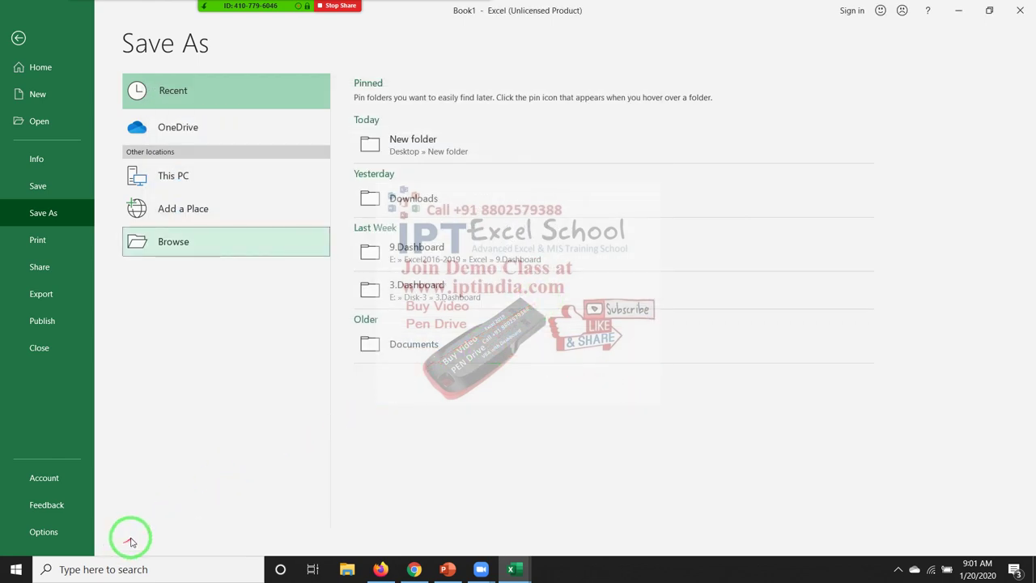
Step: Keep Excel Macro-Enabled Workbook as the default save format in Options, then return to cell K5
{"action": "left_click", "coordinate": [49, 541]}
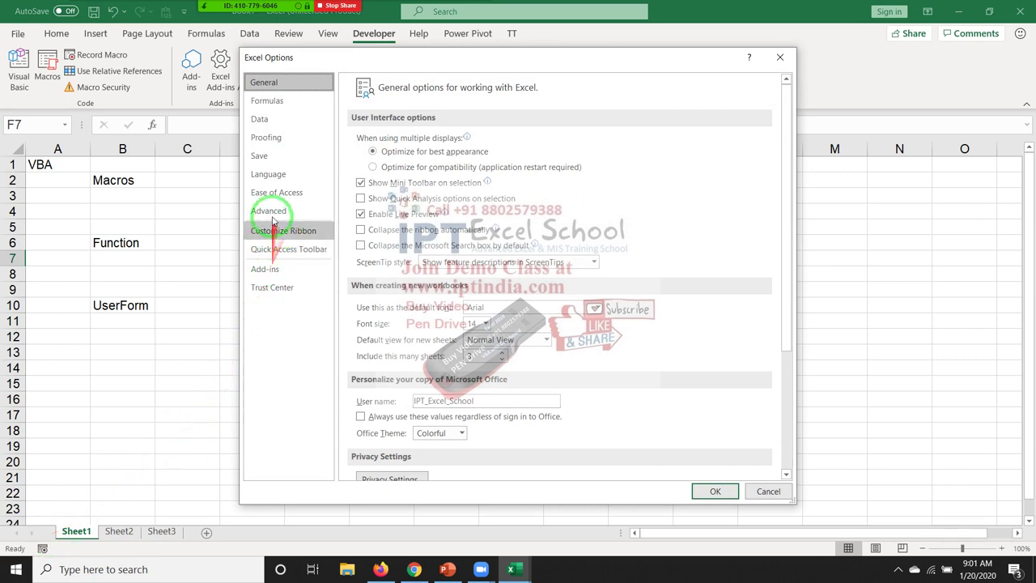
{"action": "left_click", "coordinate": [259, 155]}
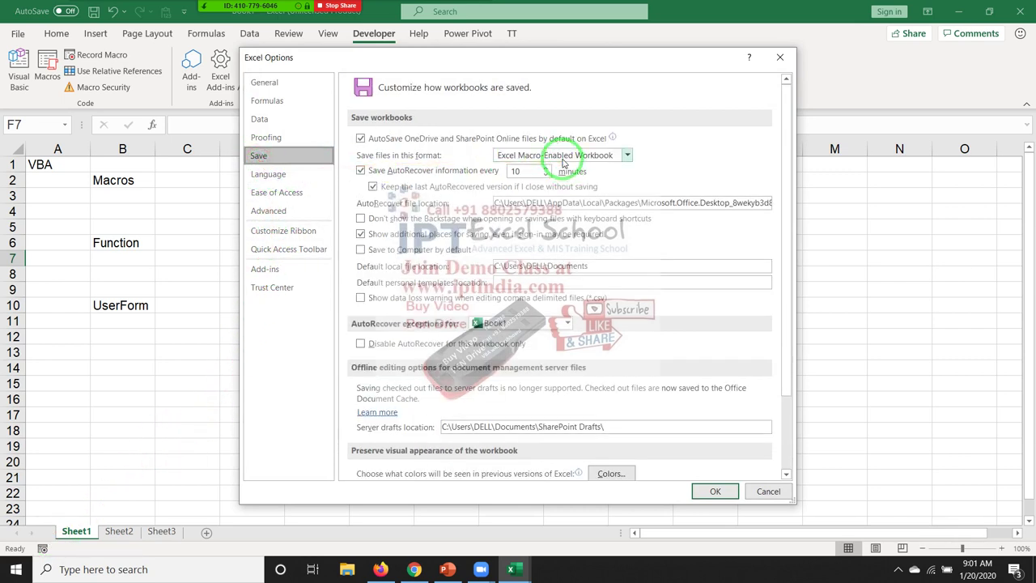
{"action": "left_click", "coordinate": [560, 156]}
{"action": "left_click", "coordinate": [561, 183]}
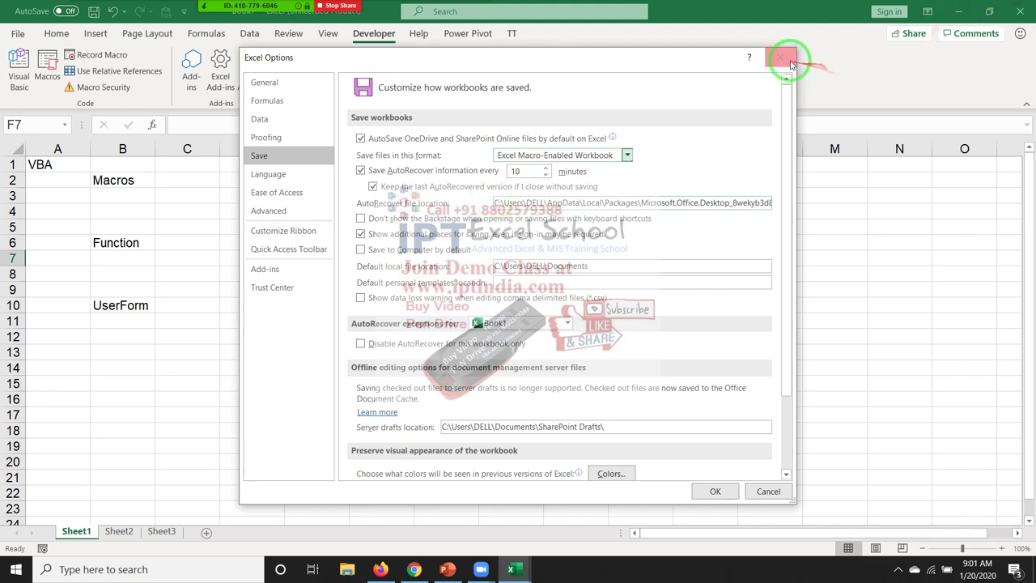
{"action": "left_click", "coordinate": [780, 59]}
{"action": "left_click", "coordinate": [708, 222]}
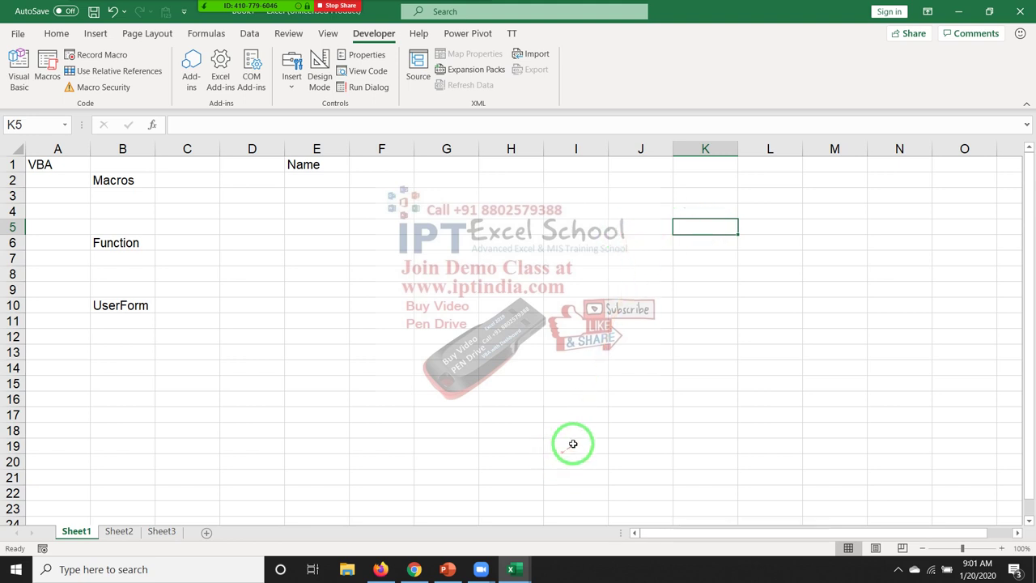
Step: Switch to Chrome's DiscussDesk classified-sites article and select its web address
{"action": "left_click", "coordinate": [413, 569]}
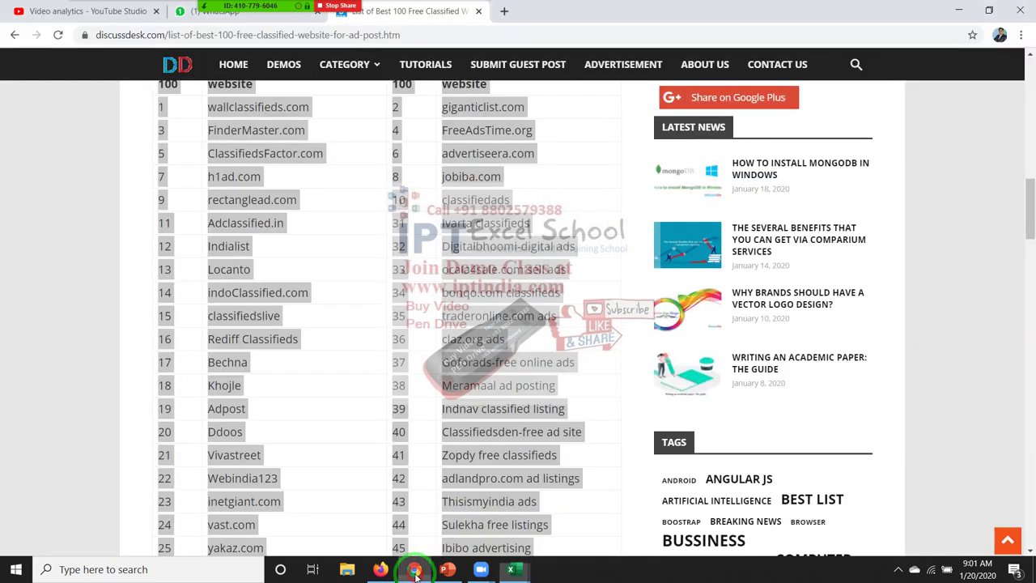
{"action": "left_click", "coordinate": [469, 34]}
Step: Try gmail.com, then reach the Gmail inbox through the google.com homepage's Gmail link
{"action": "type", "text": "g"}
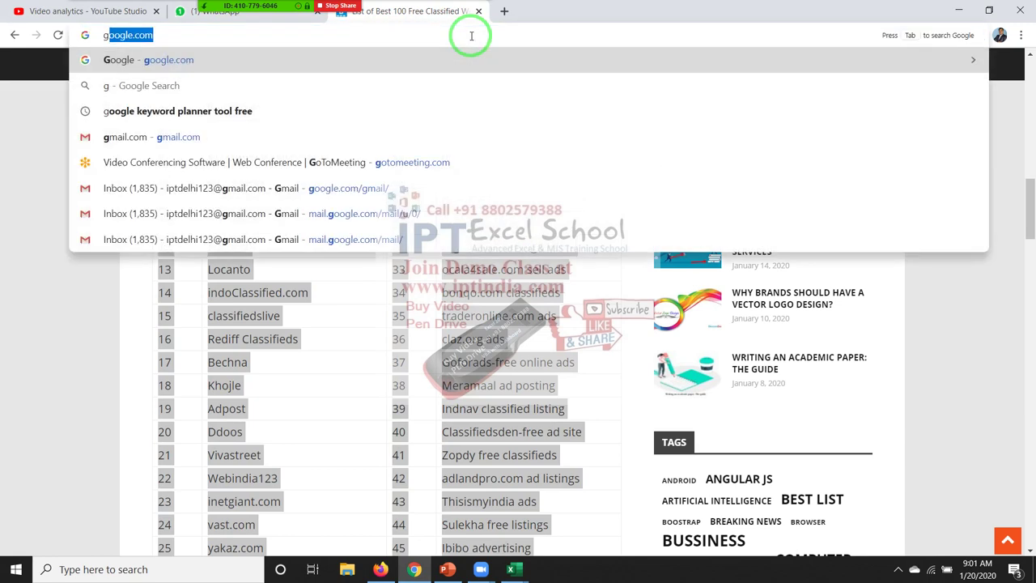
{"action": "type", "text": "m"}
{"action": "key", "text": "Return"}
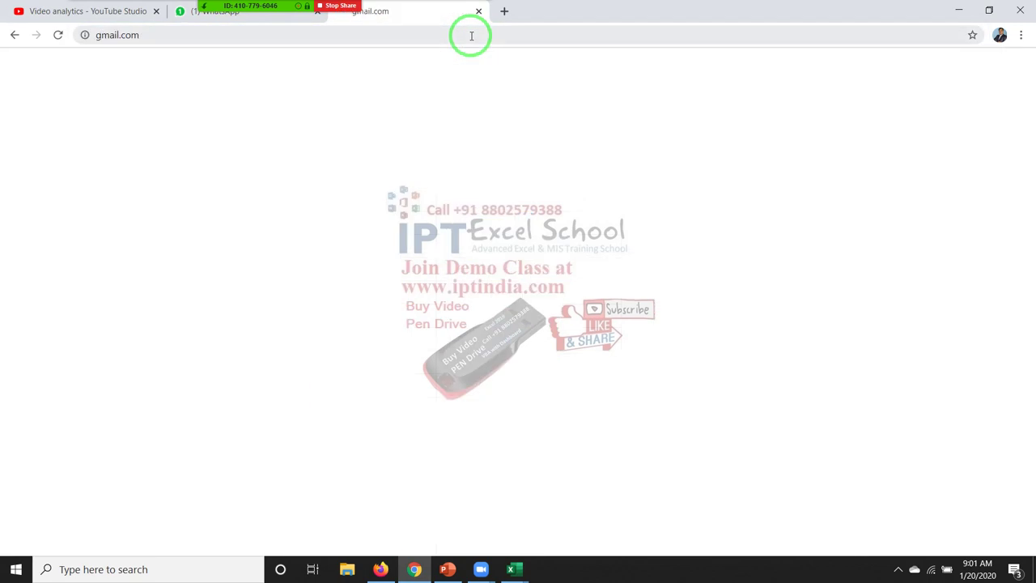
{"action": "left_click", "coordinate": [351, 34]}
{"action": "type", "text": "google"}
{"action": "key", "text": "Return"}
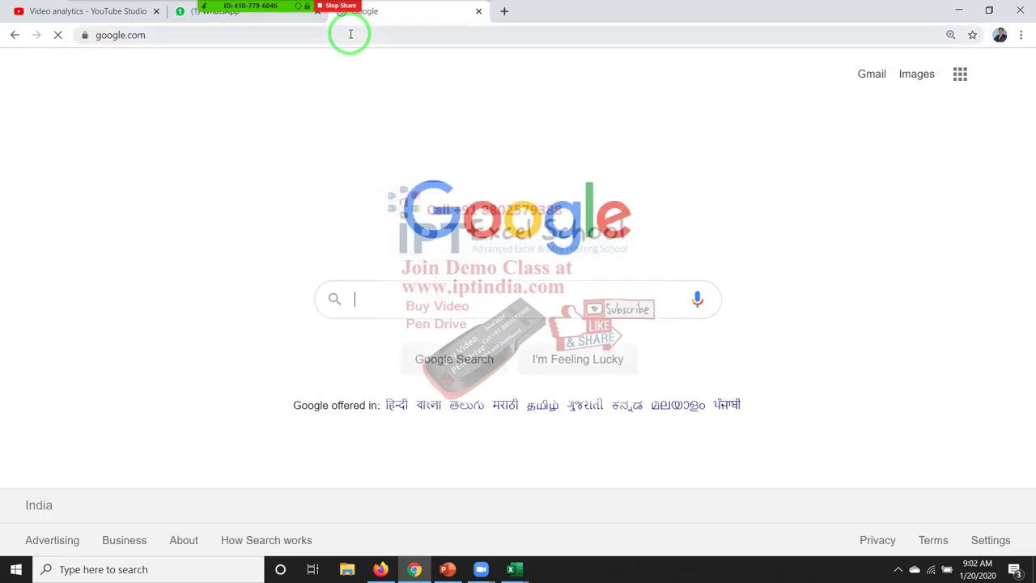
{"action": "left_click", "coordinate": [871, 76]}
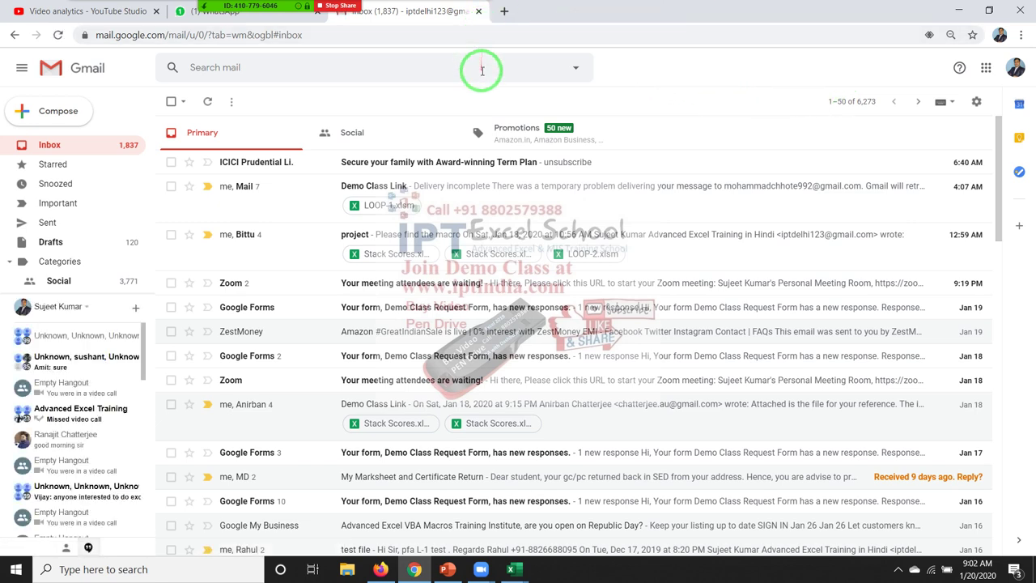
Step: Search the mailbox for 'level 2' and open the Level 2 Rec conversation
{"action": "left_click", "coordinate": [482, 71]}
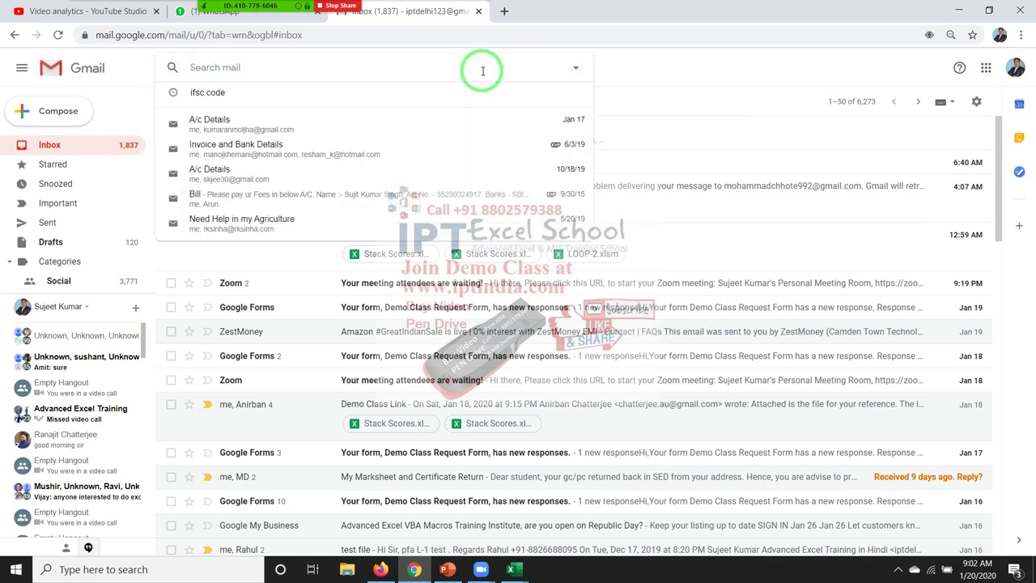
{"action": "type", "text": "Level"}
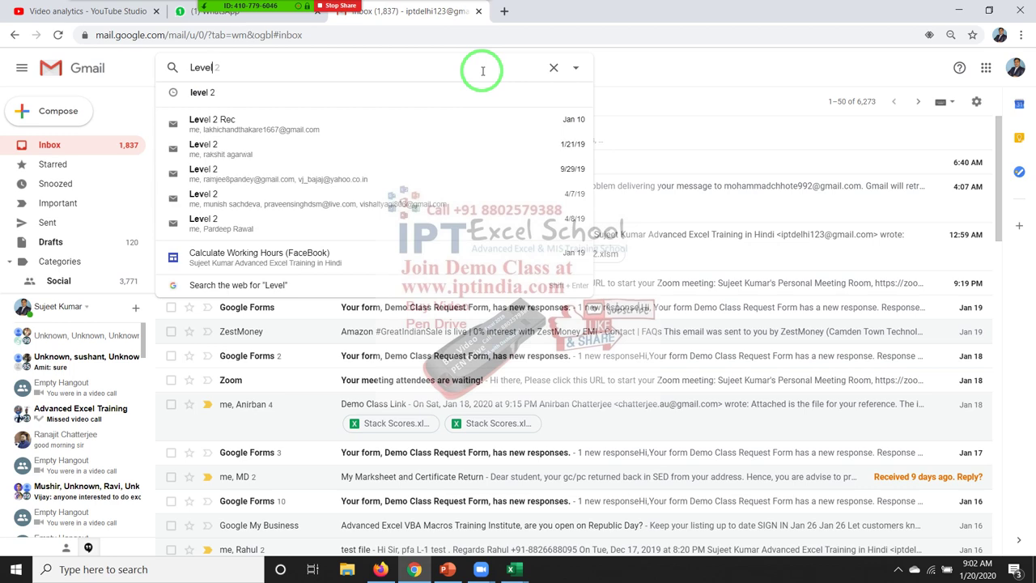
{"action": "key", "text": "Down"}
{"action": "key", "text": "Return"}
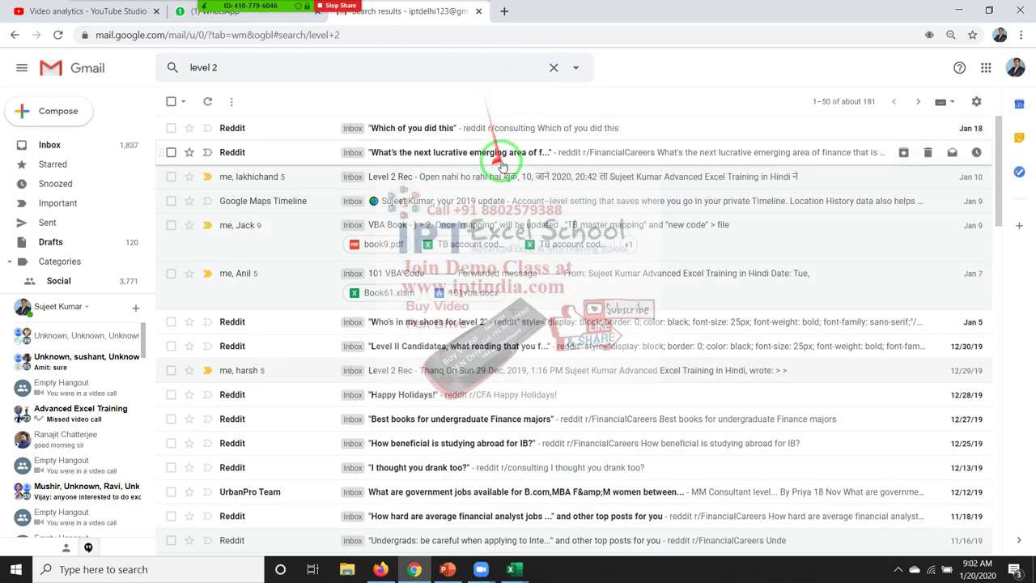
{"action": "mouse_move", "coordinate": [484, 177]}
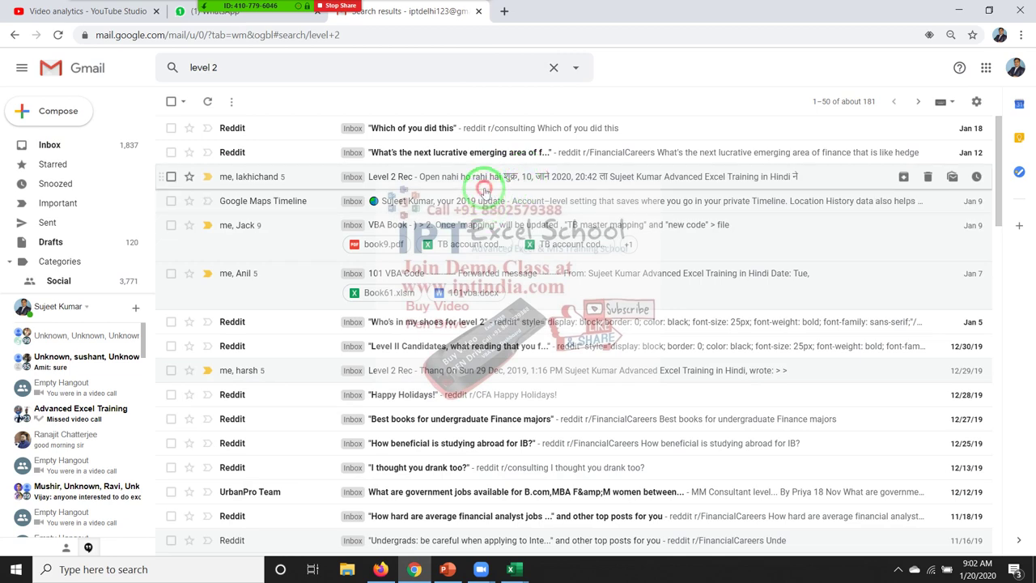
{"action": "left_click", "coordinate": [484, 183]}
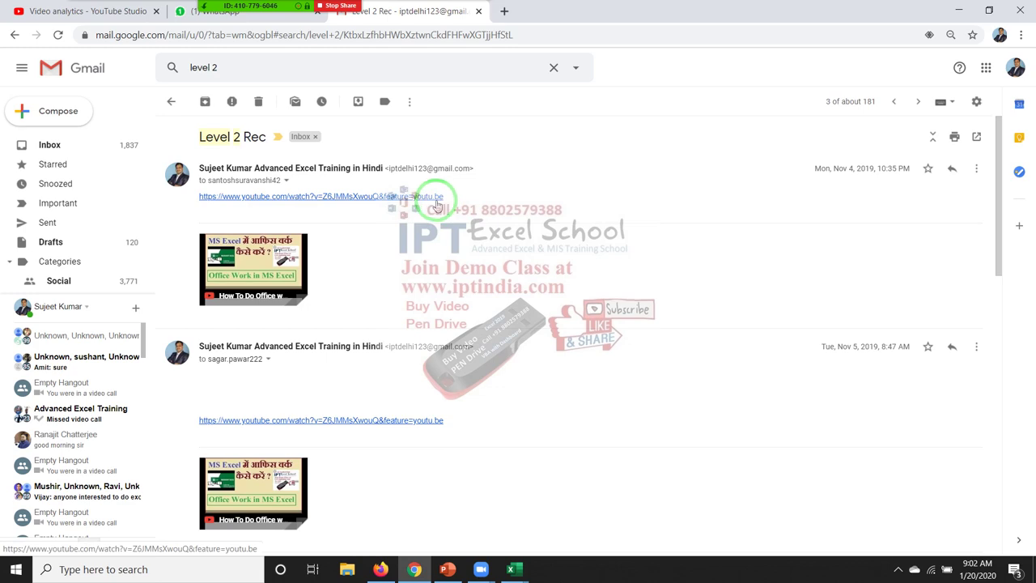
{"action": "left_click", "coordinate": [435, 200]}
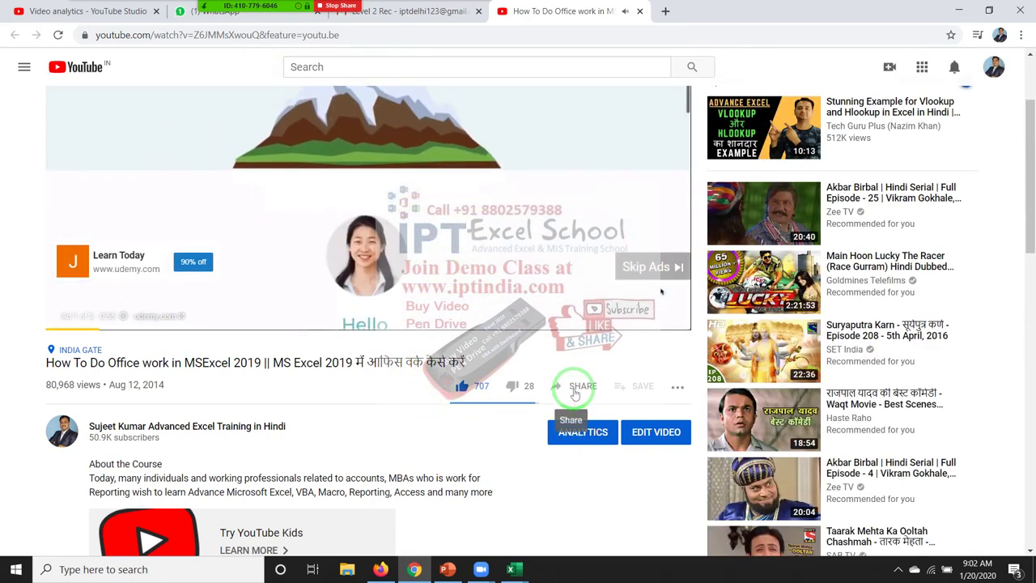
{"action": "left_click", "coordinate": [572, 389]}
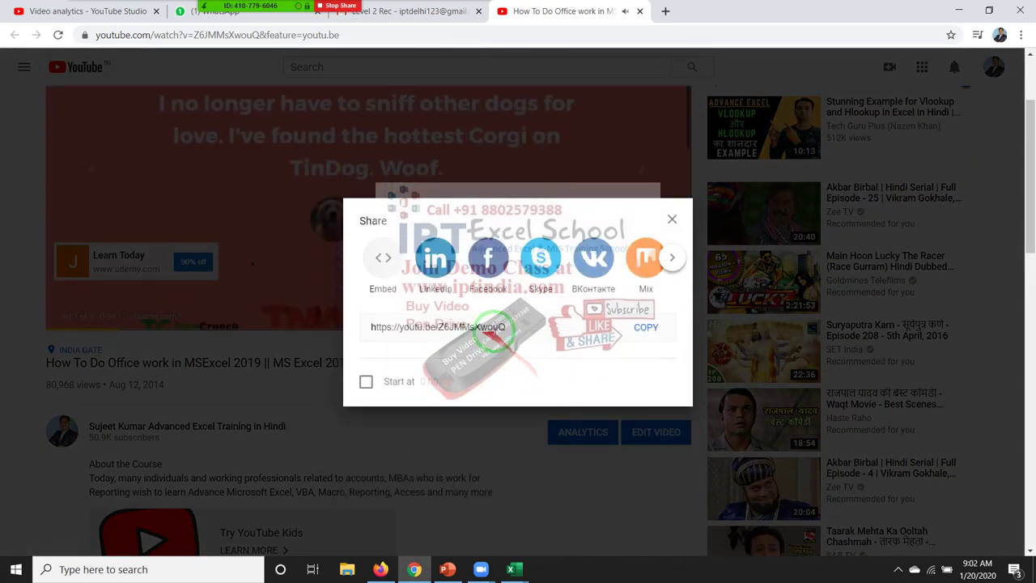
{"action": "left_click", "coordinate": [643, 330]}
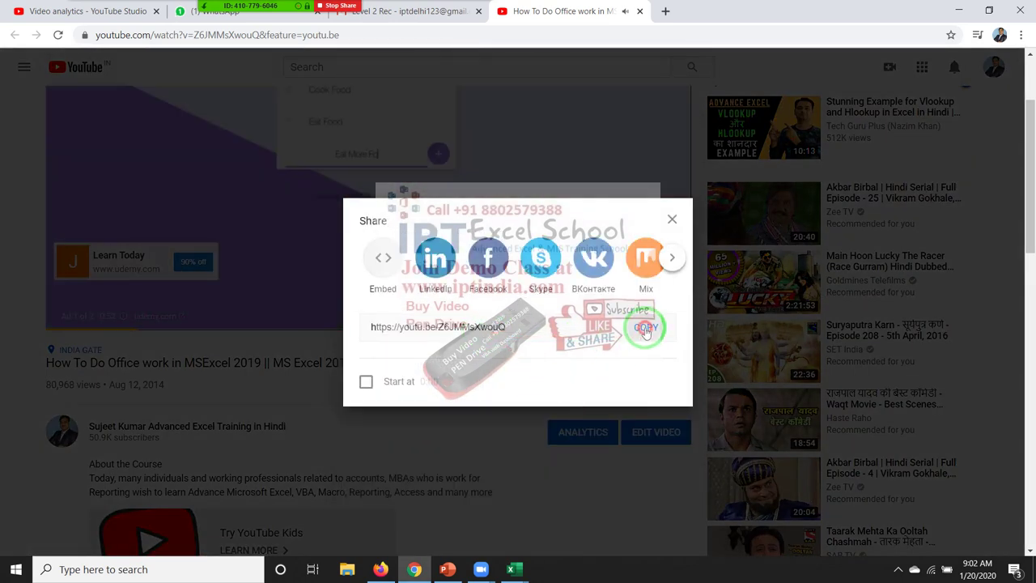
{"action": "left_click", "coordinate": [671, 258]}
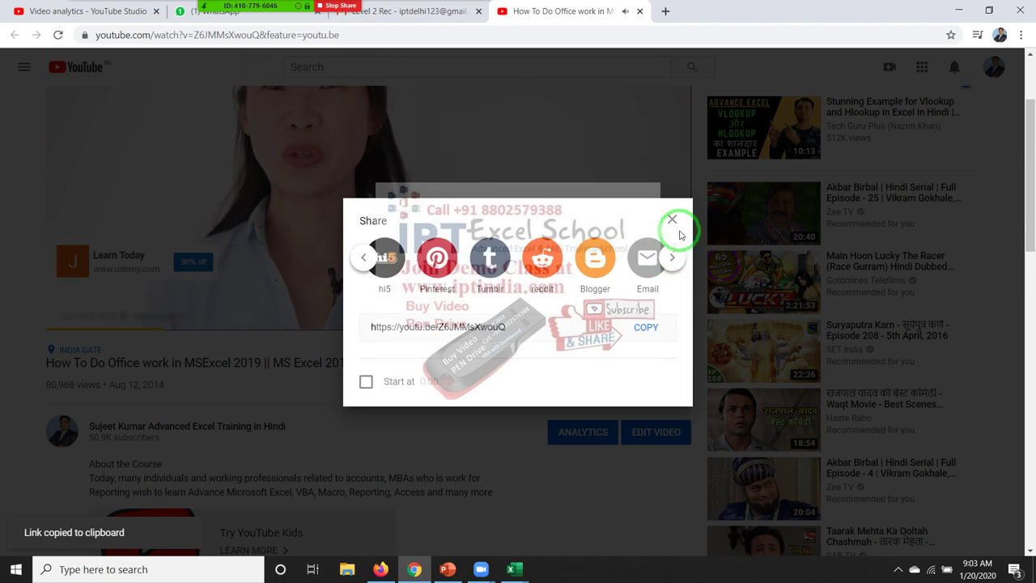
{"action": "key", "text": "Escape"}
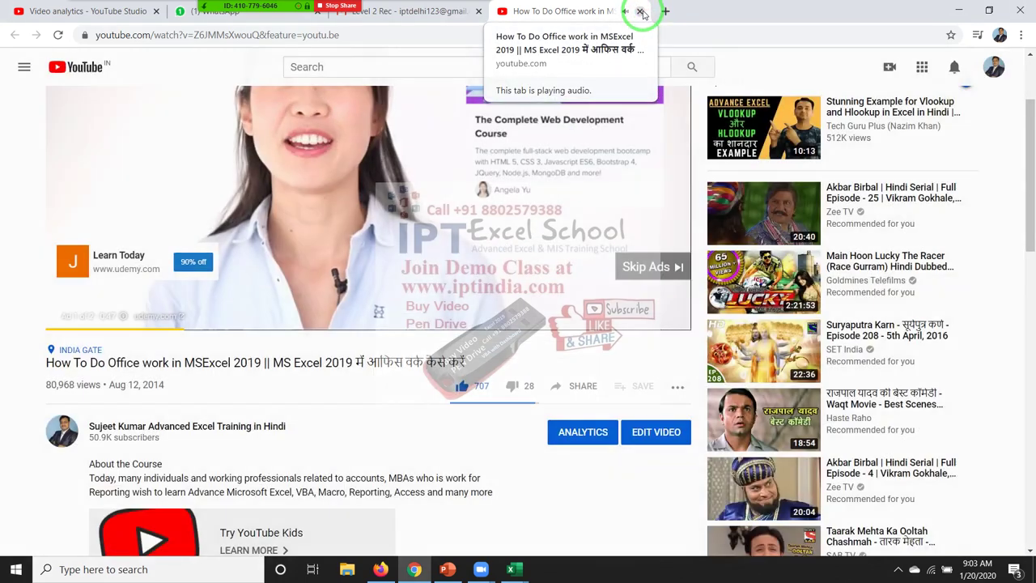
{"action": "key", "text": "ctrl+Page_Up"}
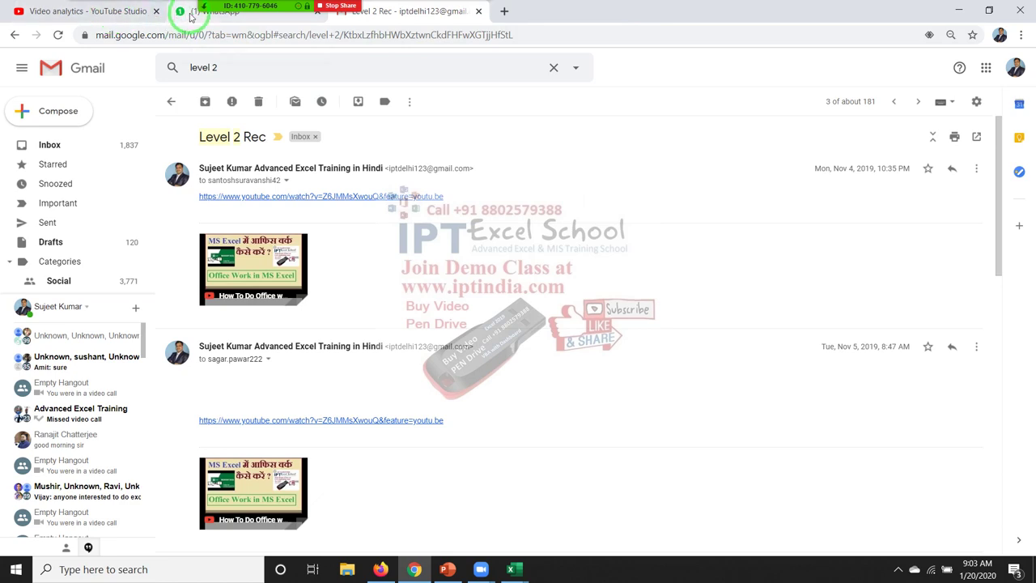
{"action": "left_click", "coordinate": [198, 13]}
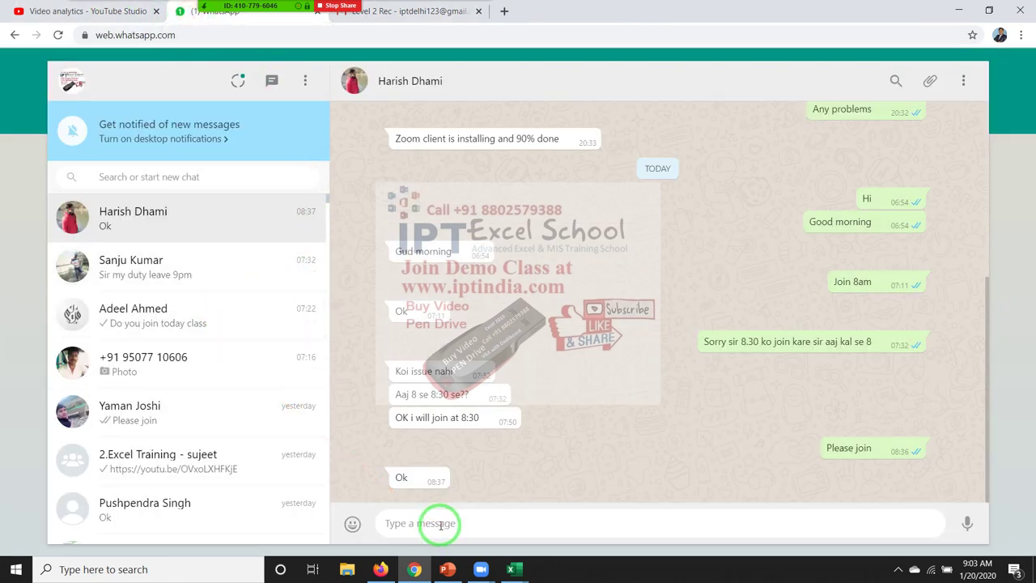
{"action": "key", "text": "ctrl+v"}
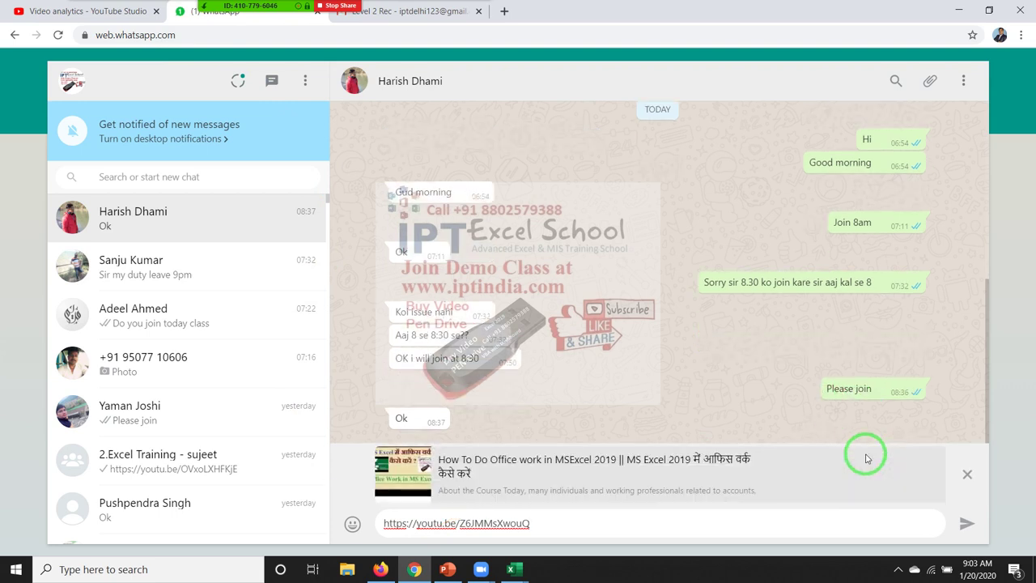
{"action": "left_click", "coordinate": [967, 524]}
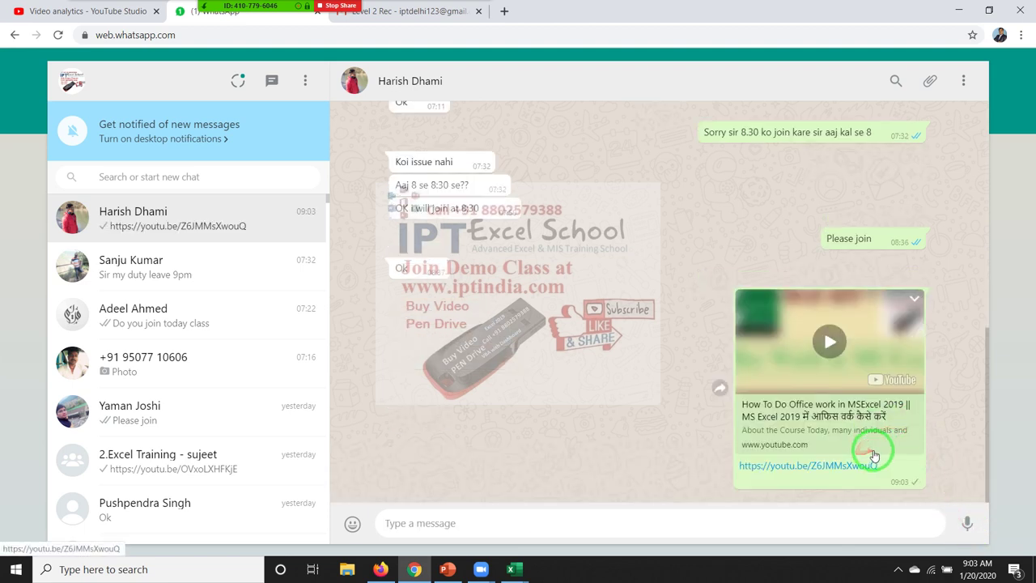
Step: Email the pasted Level 2 video link with subject Level 2 to the suggested contact
{"action": "left_click", "coordinate": [441, 15]}
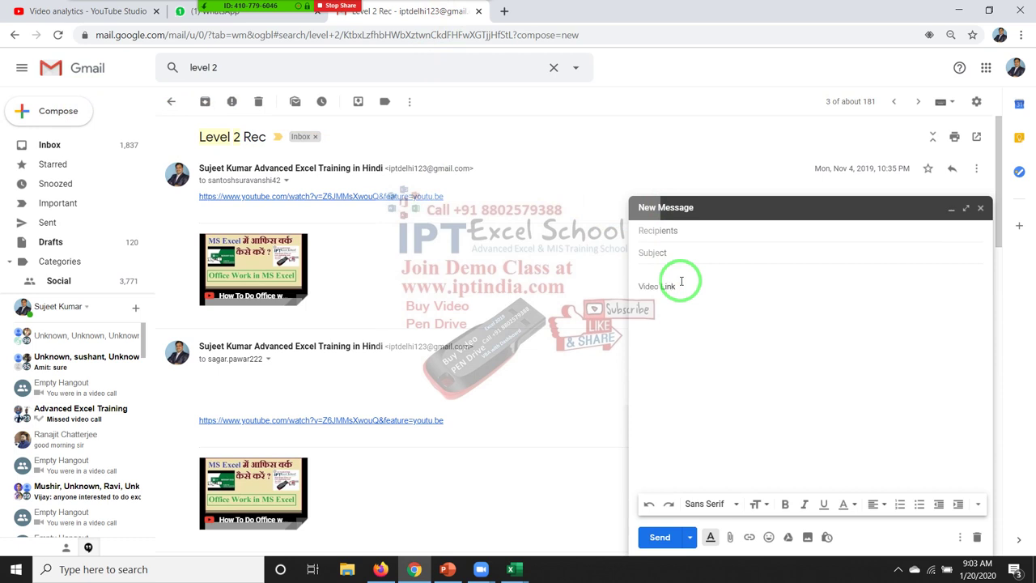
{"action": "key", "text": "ctrl+v"}
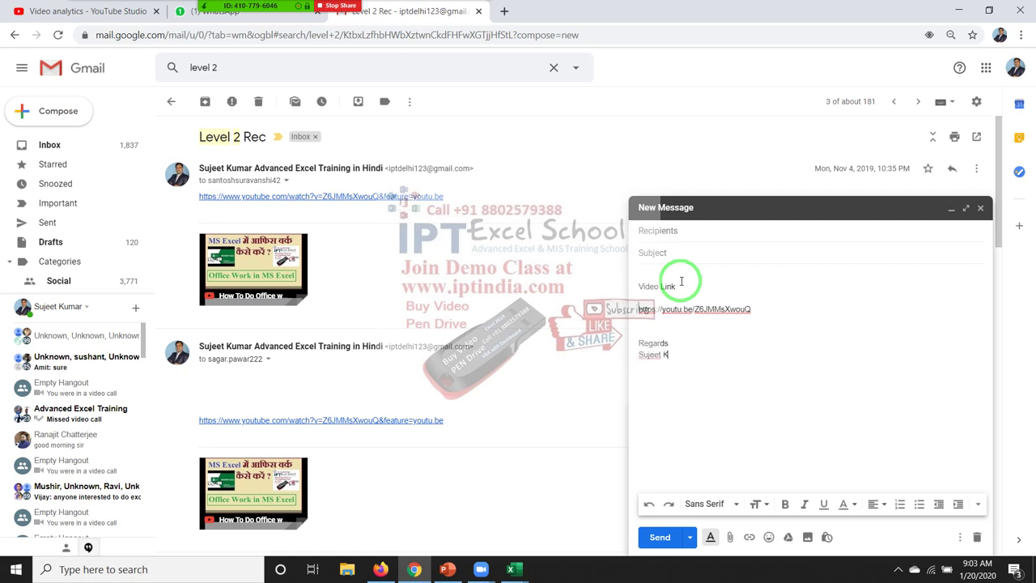
{"action": "left_click", "coordinate": [687, 254]}
{"action": "type", "text": "Level 2"}
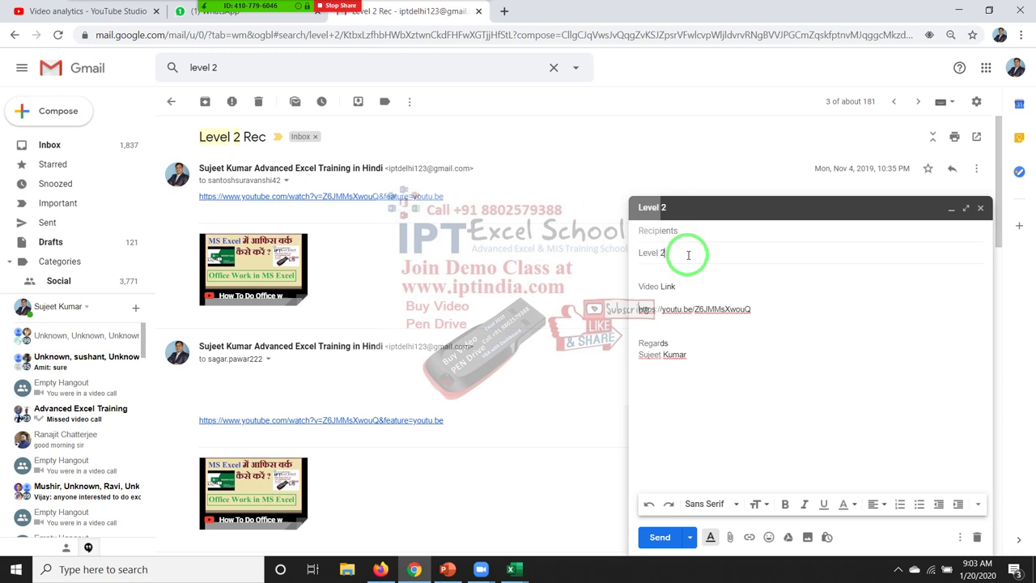
{"action": "left_click", "coordinate": [672, 232]}
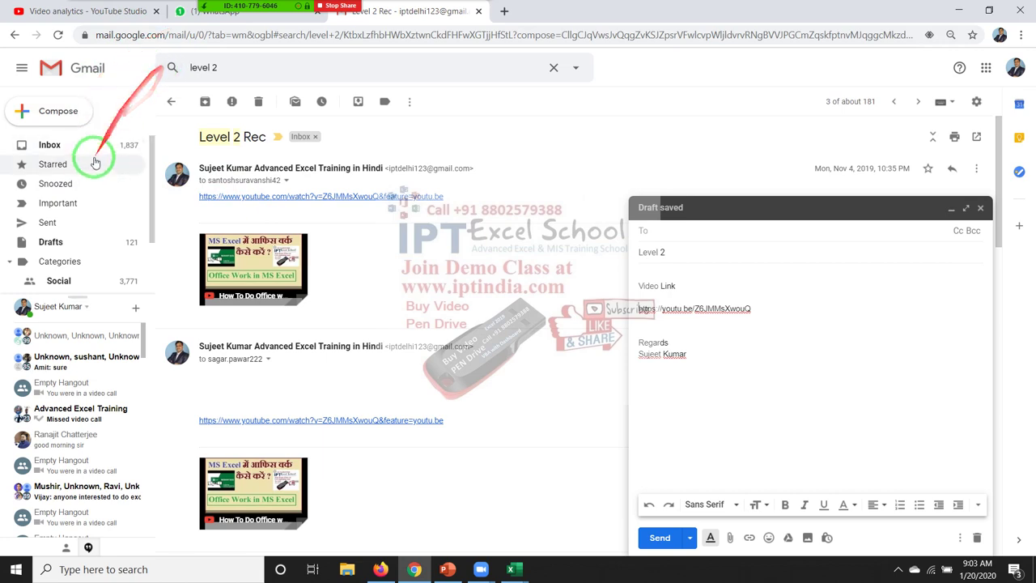
{"action": "left_click", "coordinate": [212, 13]}
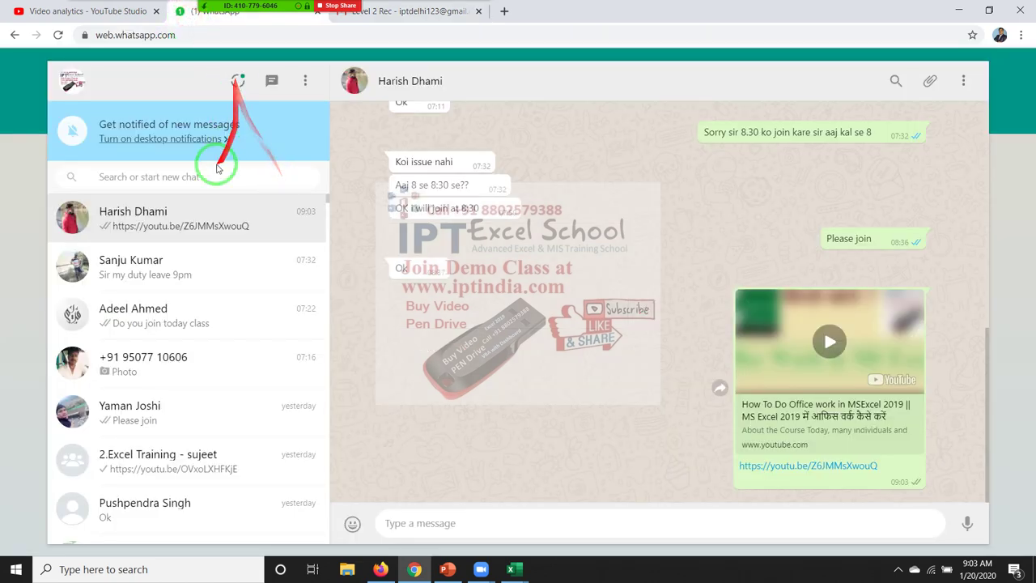
{"action": "scroll", "coordinate": [486, 292], "scroll_direction": "up", "scroll_amount": 3}
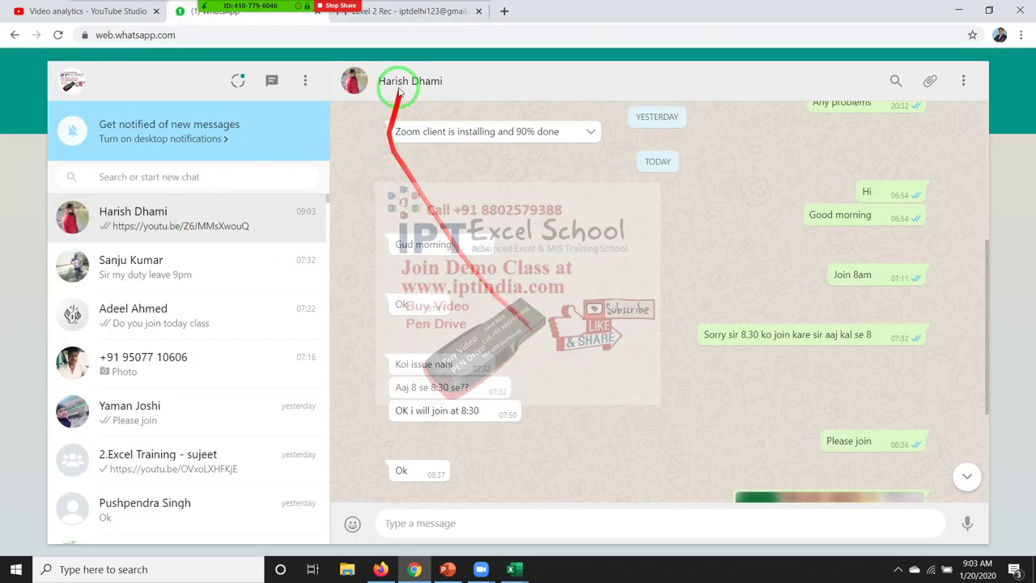
{"action": "left_click", "coordinate": [409, 11]}
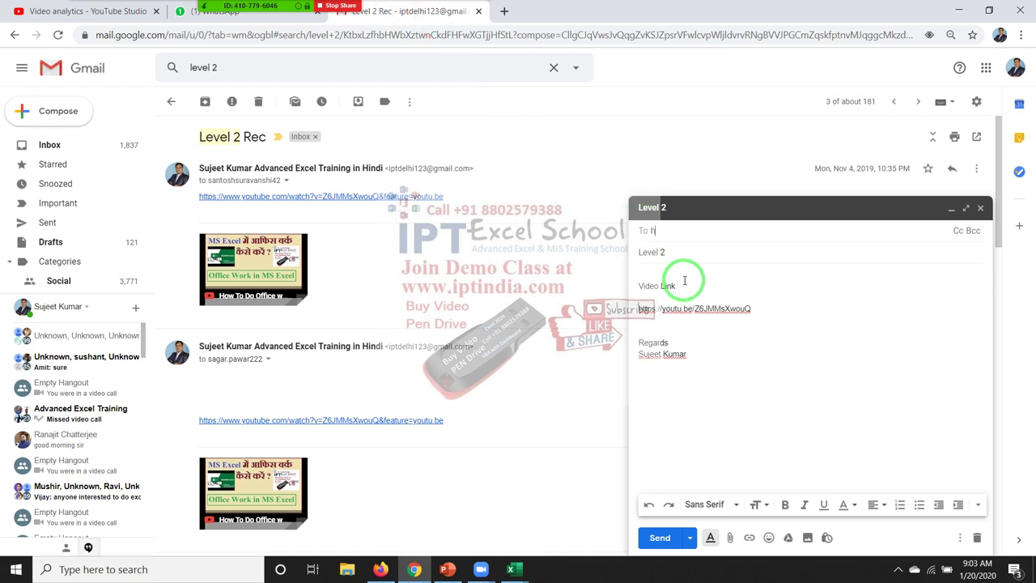
{"action": "type", "text": "arish"}
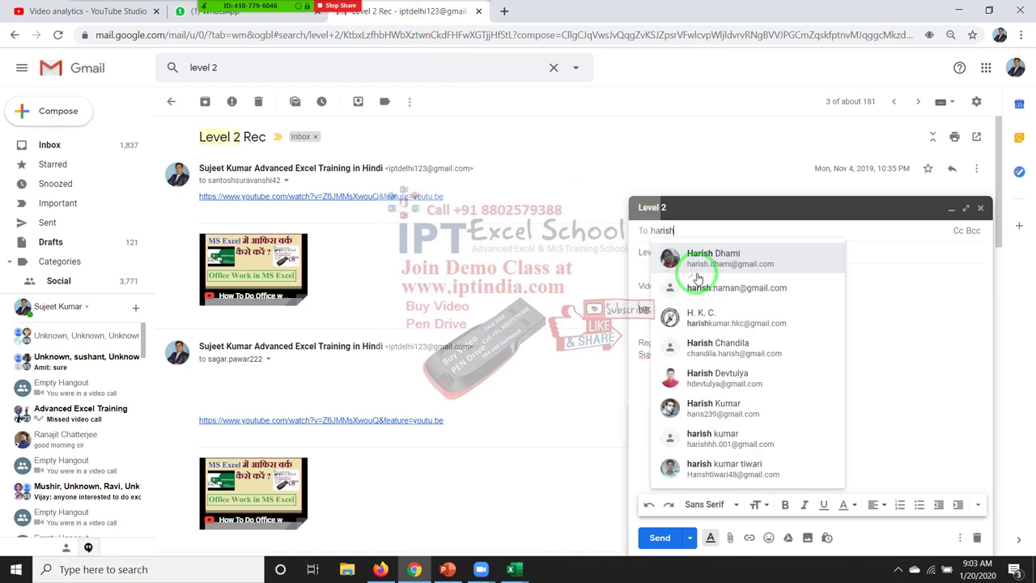
{"action": "left_click", "coordinate": [694, 259]}
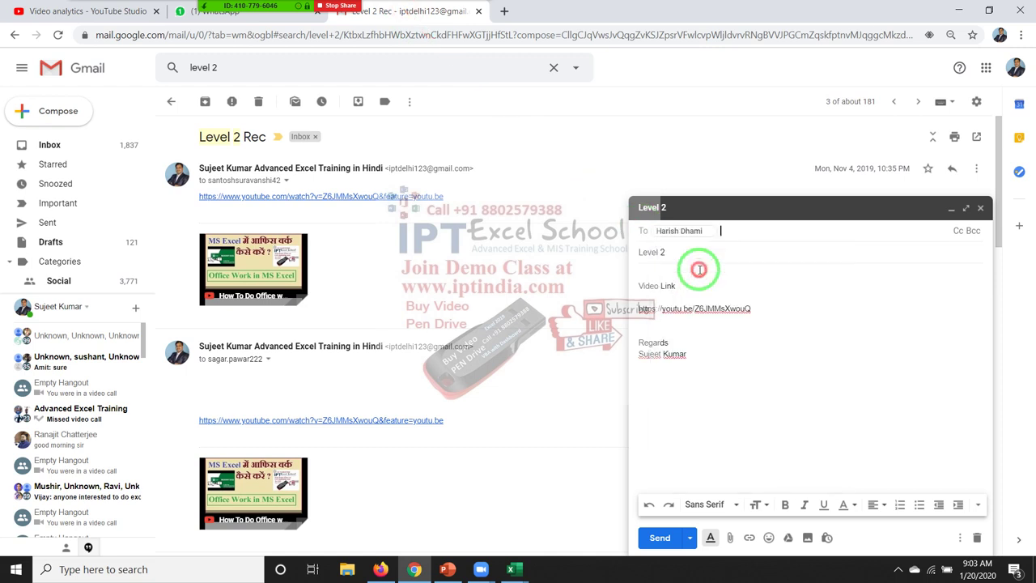
{"action": "left_click", "coordinate": [662, 538]}
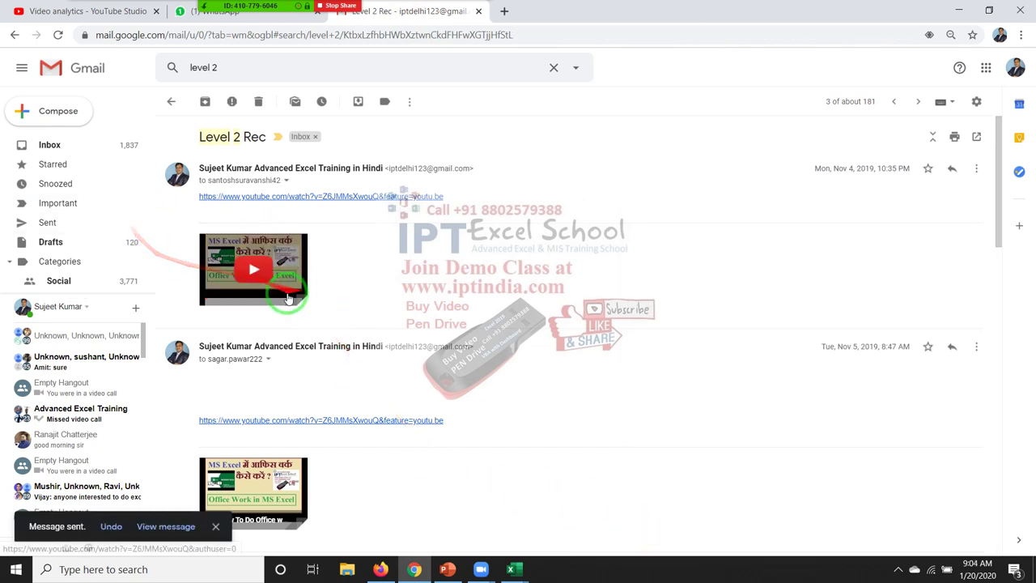
Step: Delete the ICICI Prudential email from the inbox, then show the desktop
{"action": "left_click", "coordinate": [66, 147]}
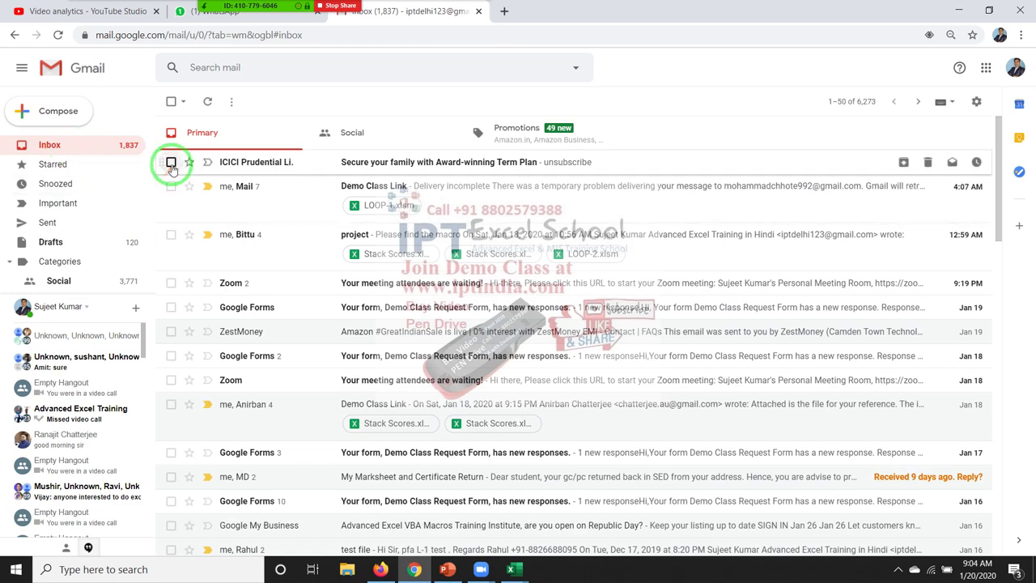
{"action": "left_click", "coordinate": [170, 162]}
{"action": "left_click", "coordinate": [261, 101]}
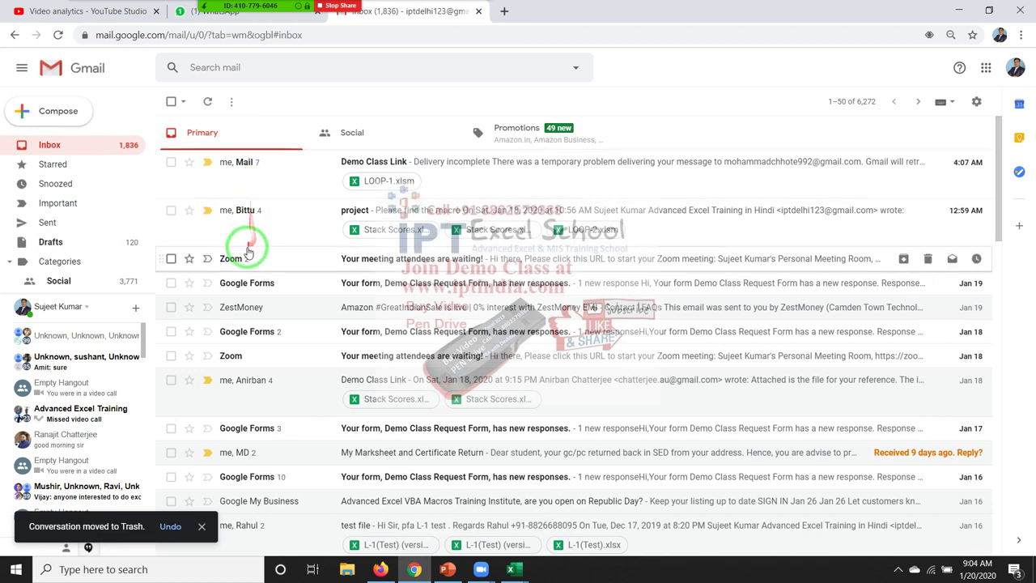
{"action": "key", "text": "super+d"}
Step: Refresh the desktop, then open excel-vba.com's EXCEL Macros Tutorial in a new Chrome tab
{"action": "right_click", "coordinate": [287, 105]}
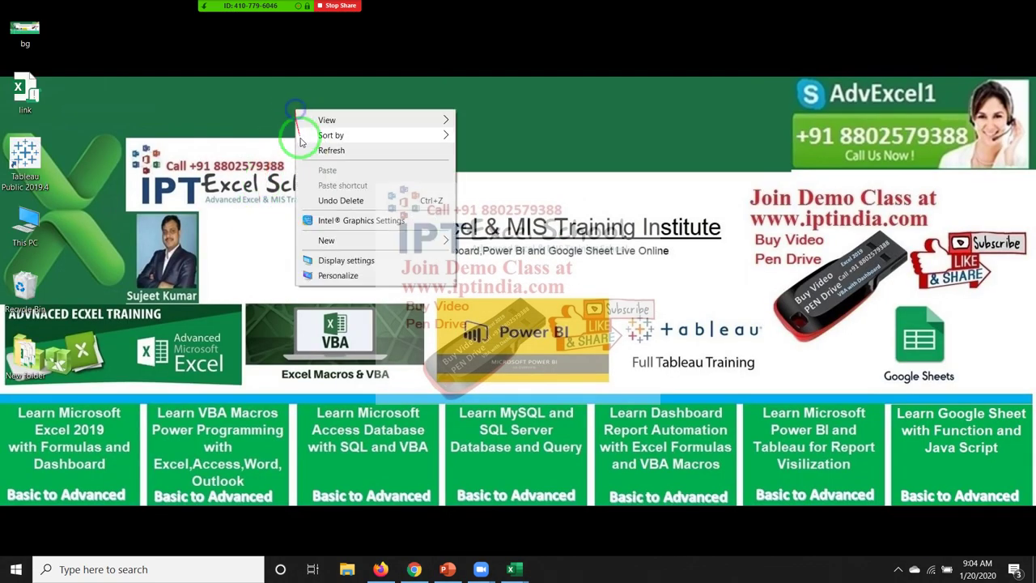
{"action": "left_click", "coordinate": [319, 153]}
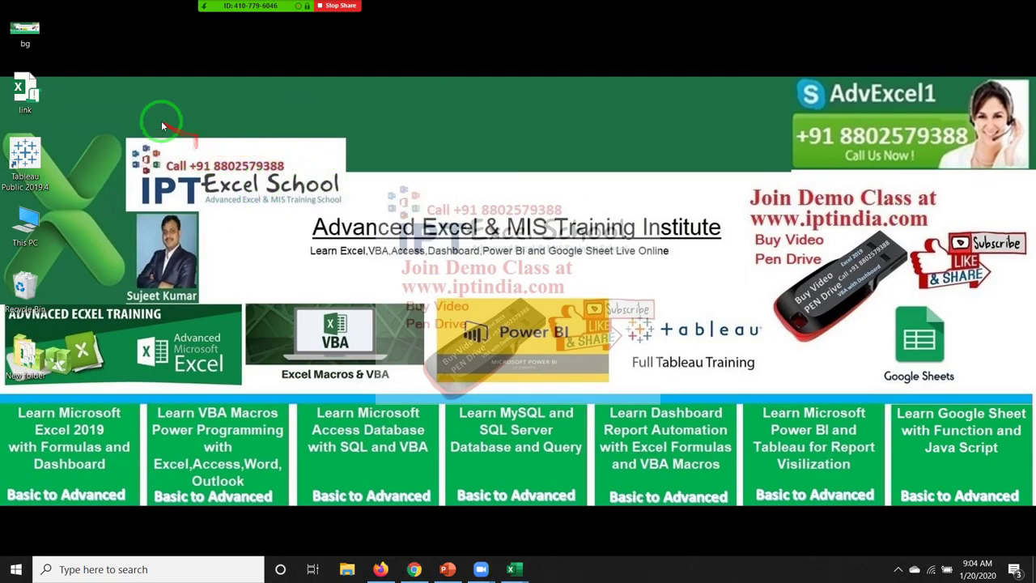
{"action": "left_click", "coordinate": [415, 560]}
{"action": "left_click", "coordinate": [506, 13]}
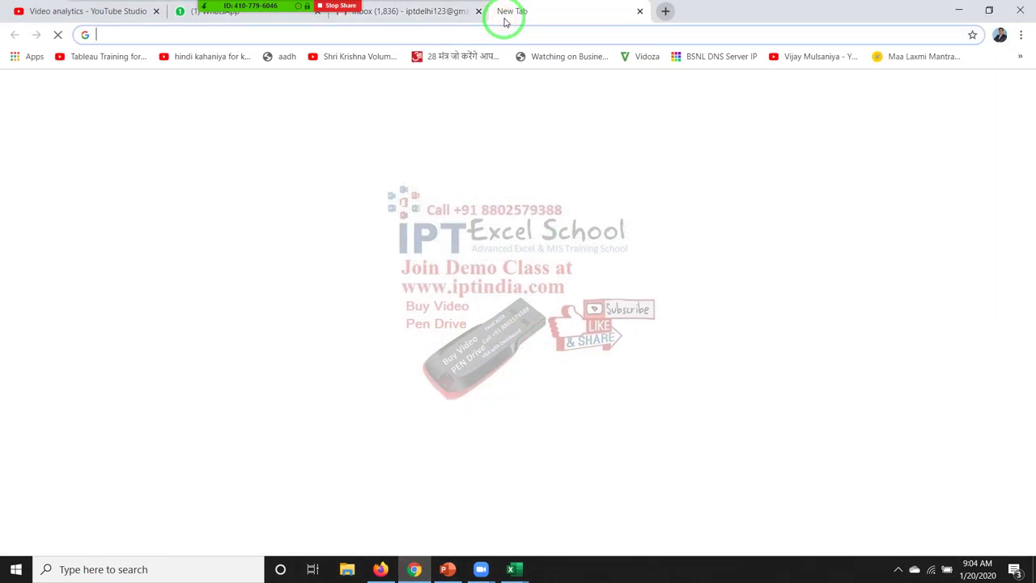
{"action": "type", "text": "excel.sujeetkumar.co.in"}
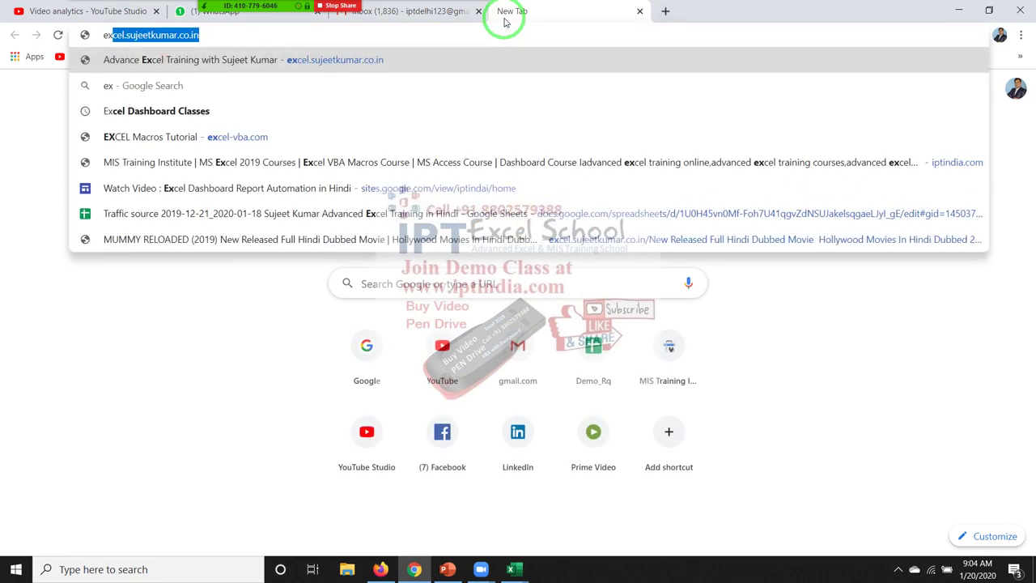
{"action": "key", "text": "Down"}
{"action": "key", "text": "Down"}
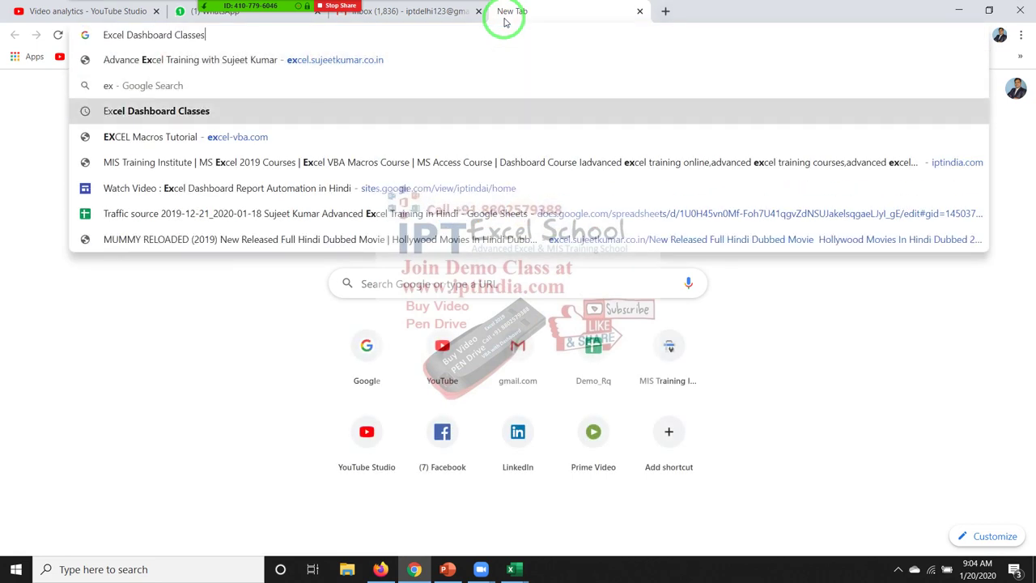
{"action": "key", "text": "Down"}
{"action": "key", "text": "Return"}
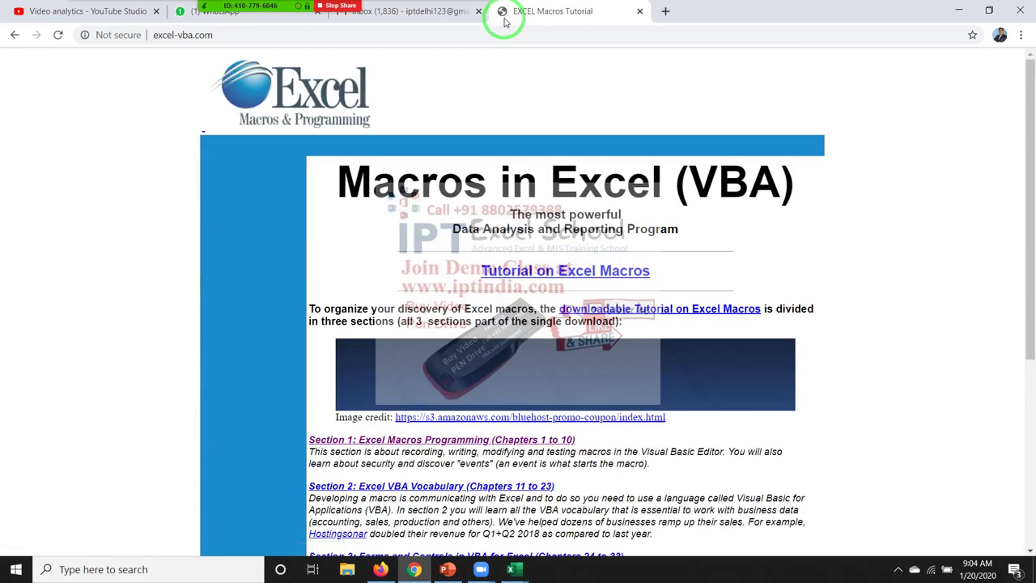
Step: Copy the excel-vba.com tutorial page's web address
{"action": "scroll", "coordinate": [669, 267], "scroll_direction": "down", "scroll_amount": 2}
{"action": "scroll", "coordinate": [669, 272], "scroll_direction": "down", "scroll_amount": 3}
{"action": "scroll", "coordinate": [667, 243], "scroll_direction": "up", "scroll_amount": 5}
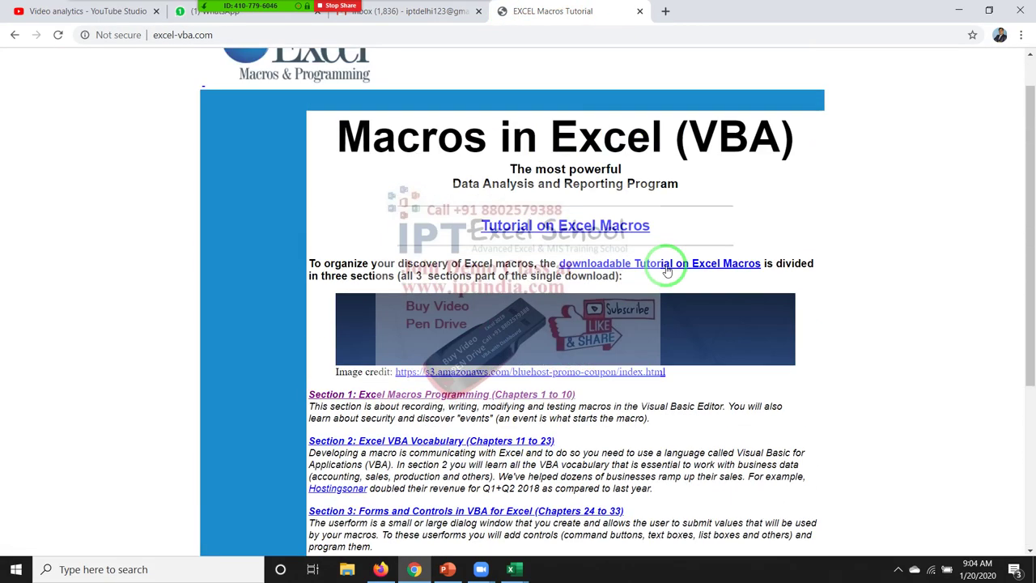
{"action": "left_click", "coordinate": [255, 34]}
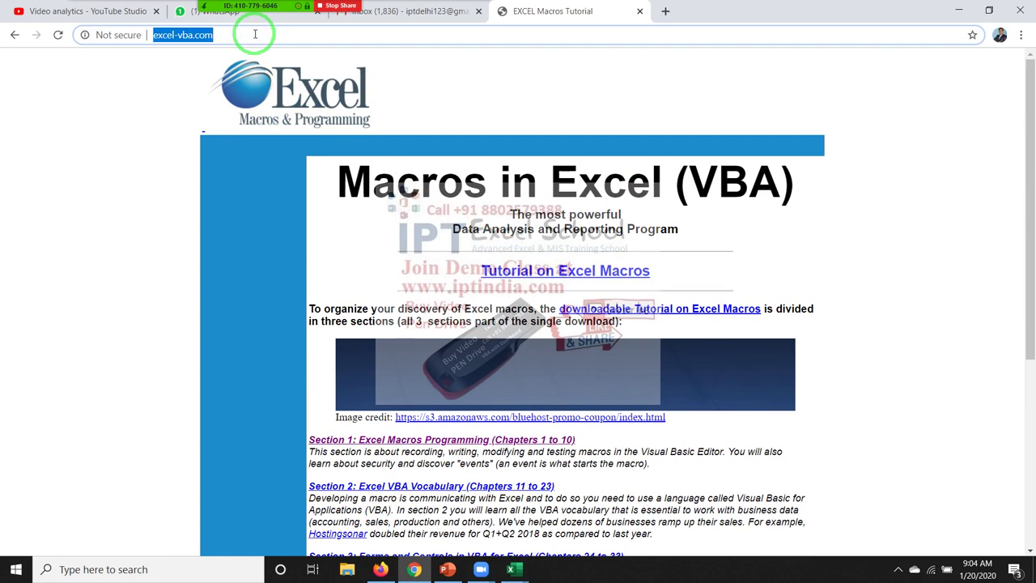
{"action": "left_click", "coordinate": [123, 76]}
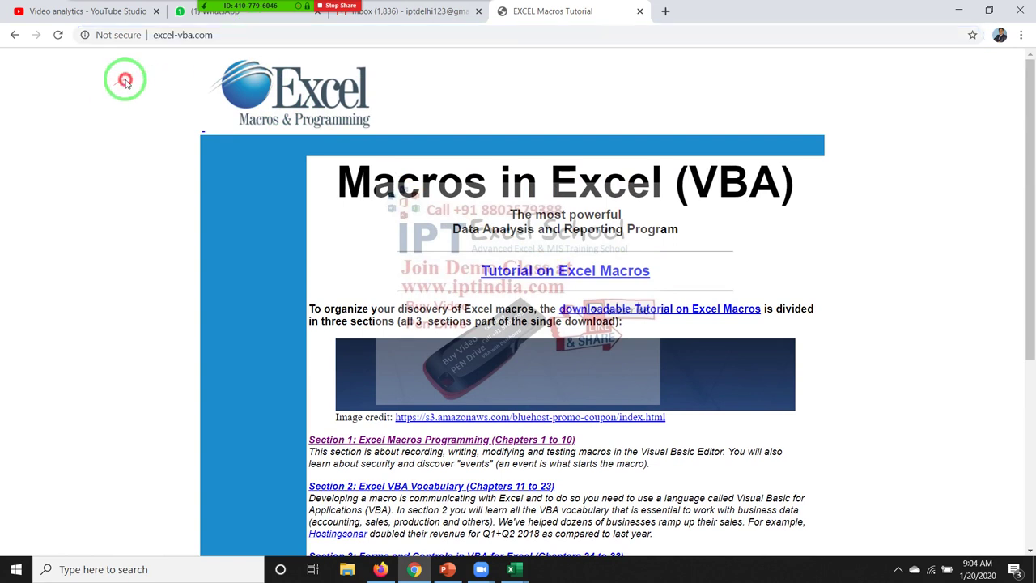
{"action": "left_click", "coordinate": [212, 13]}
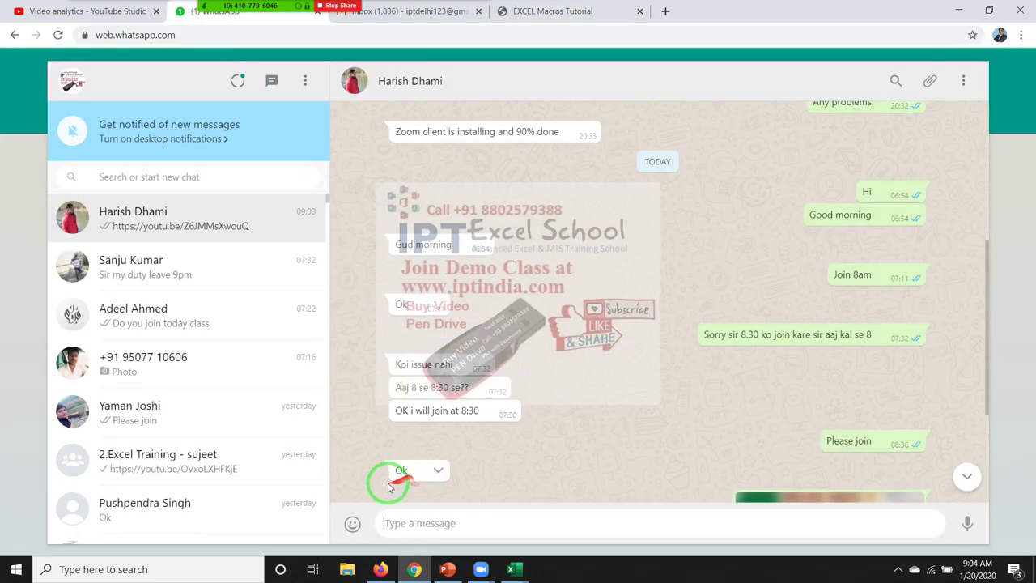
{"action": "type", "text": "http://www.excel-vba.com/"}
{"action": "key", "text": "Return"}
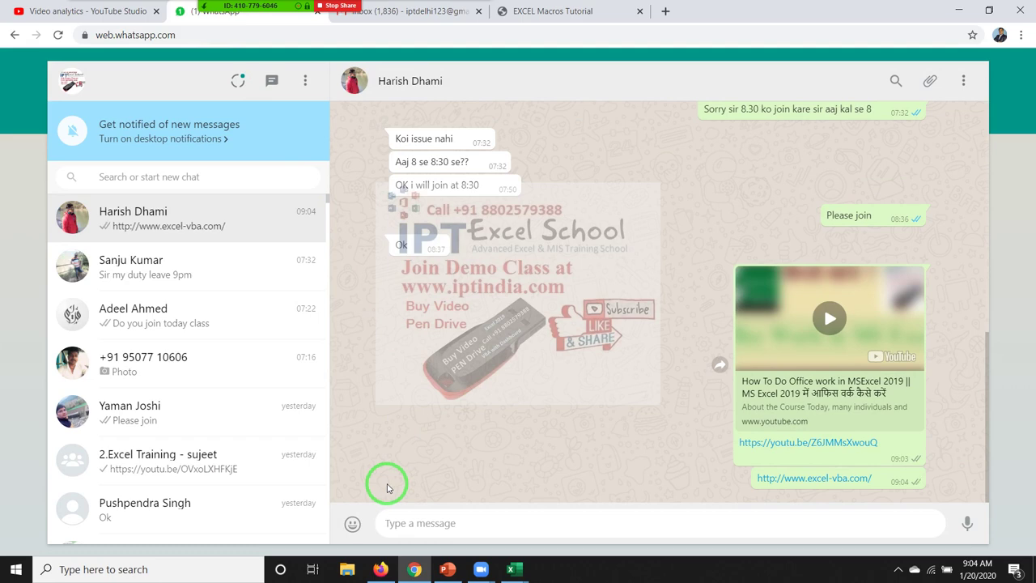
{"action": "key", "text": "super+d"}
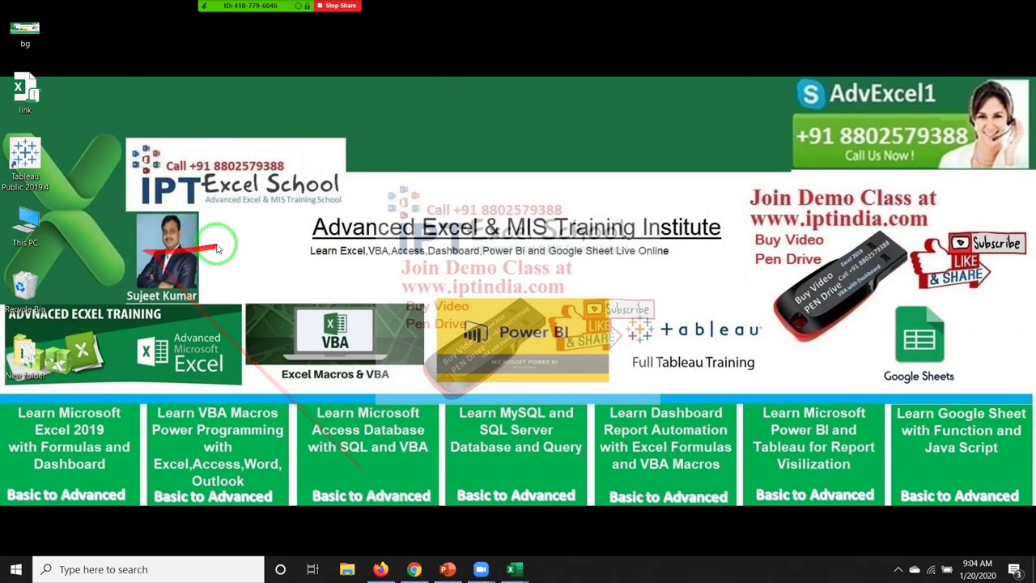